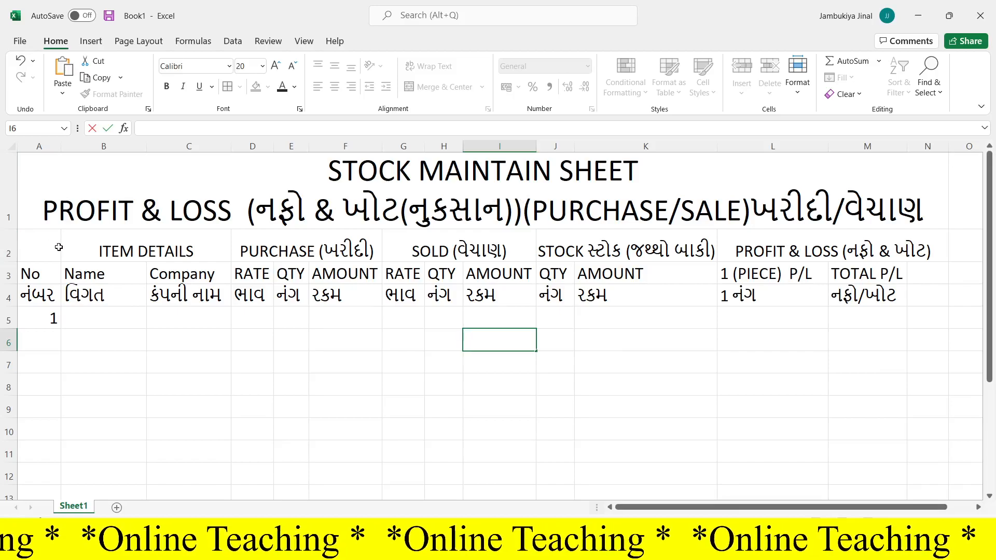
- Unmerge the ITEM DETAILS heading cells in row 2, including the empty cell A2 in the selection
{"action": "left_click_drag", "start_coordinate": [38, 250], "coordinate": [106, 242]}
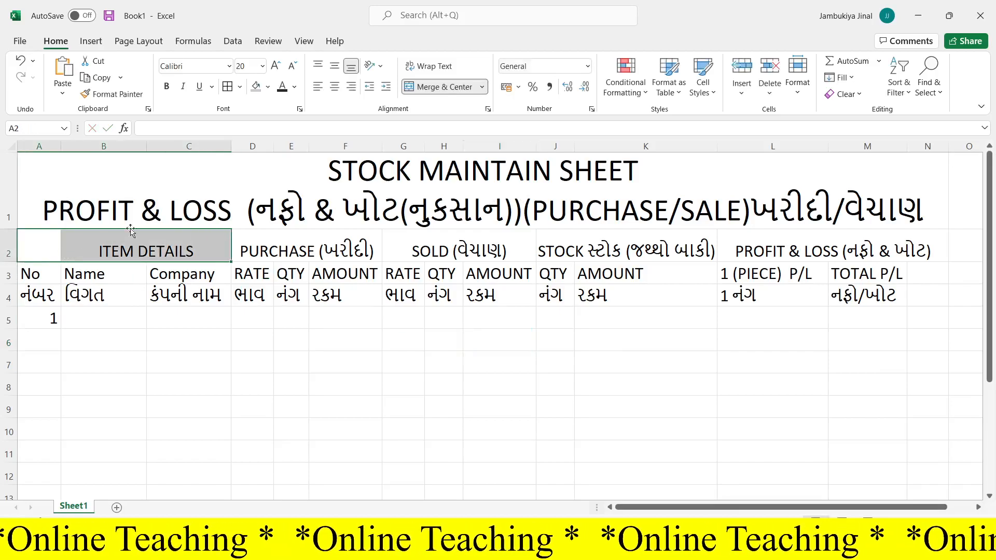
{"action": "left_click", "coordinate": [440, 89]}
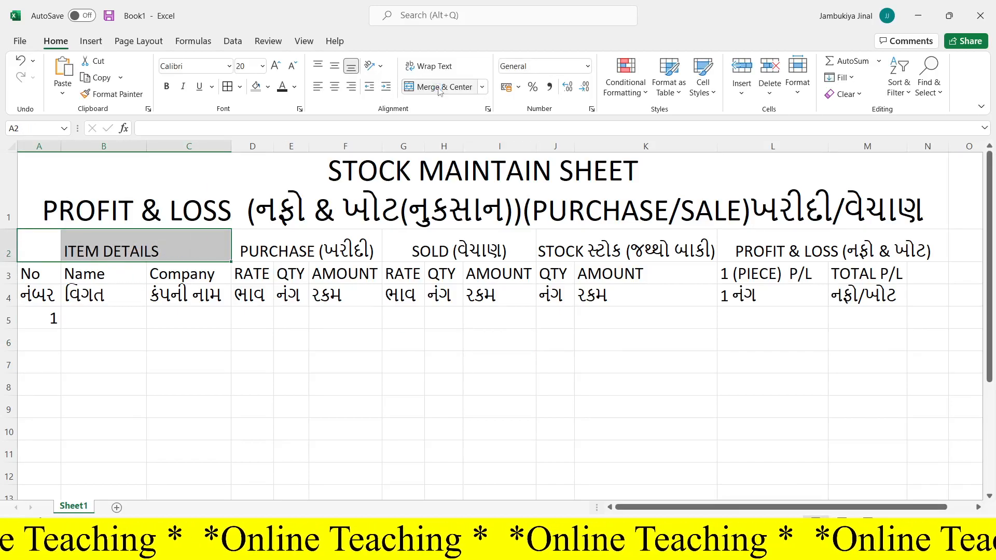
- Give the STOCK MAINTAIN SHEET title in row 1 a dark orange-brown font color and a light green fill
{"action": "left_click", "coordinate": [269, 177]}
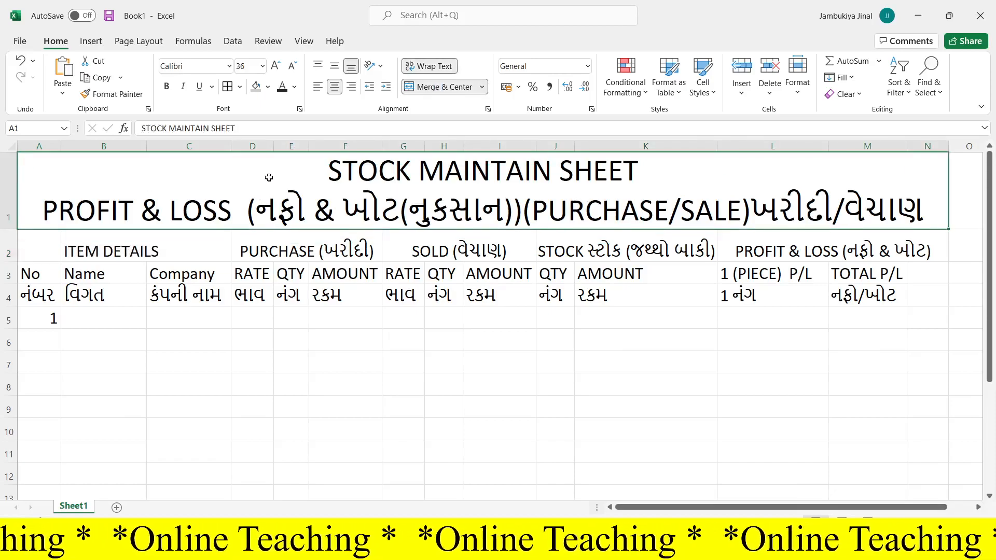
{"action": "left_click", "coordinate": [294, 86]}
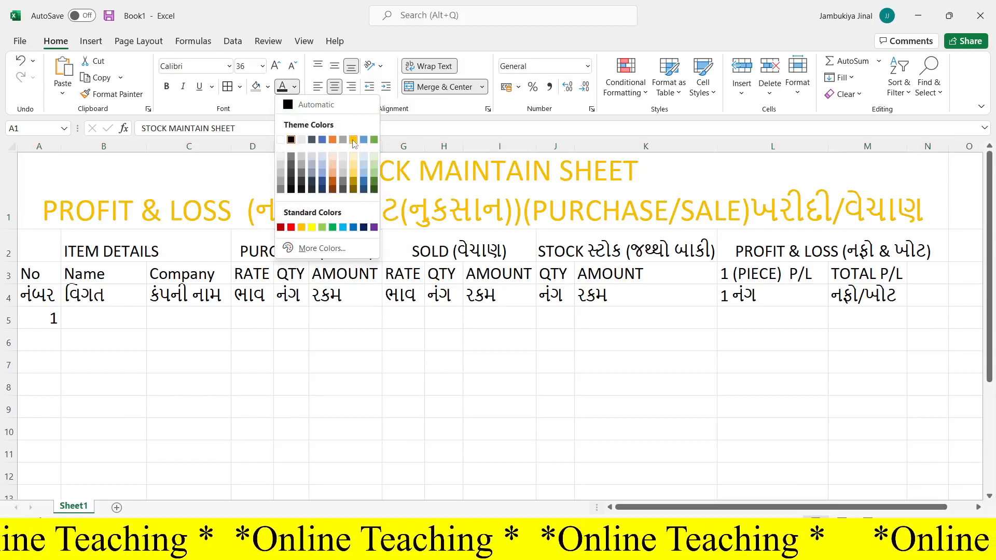
{"action": "left_click", "coordinate": [334, 188]}
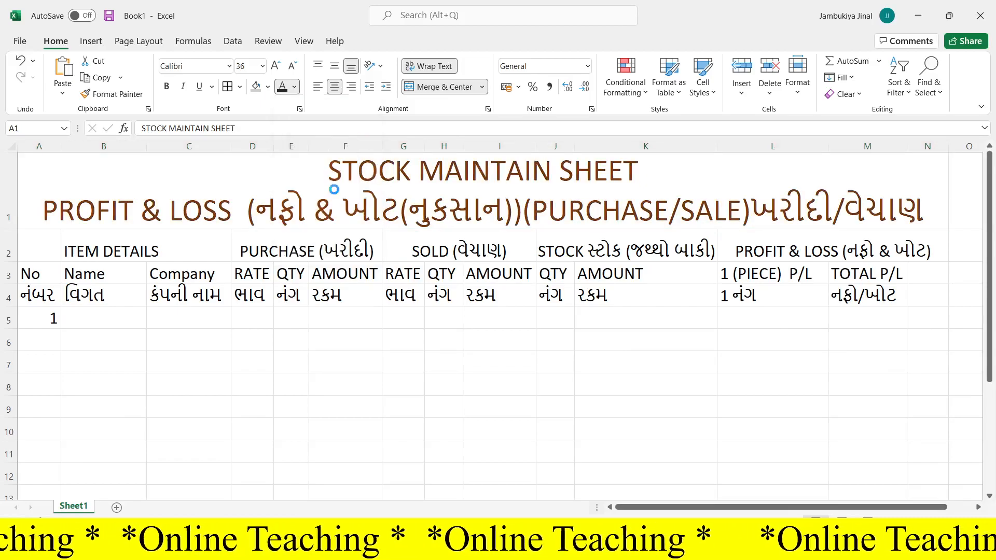
{"action": "left_click", "coordinate": [268, 87]}
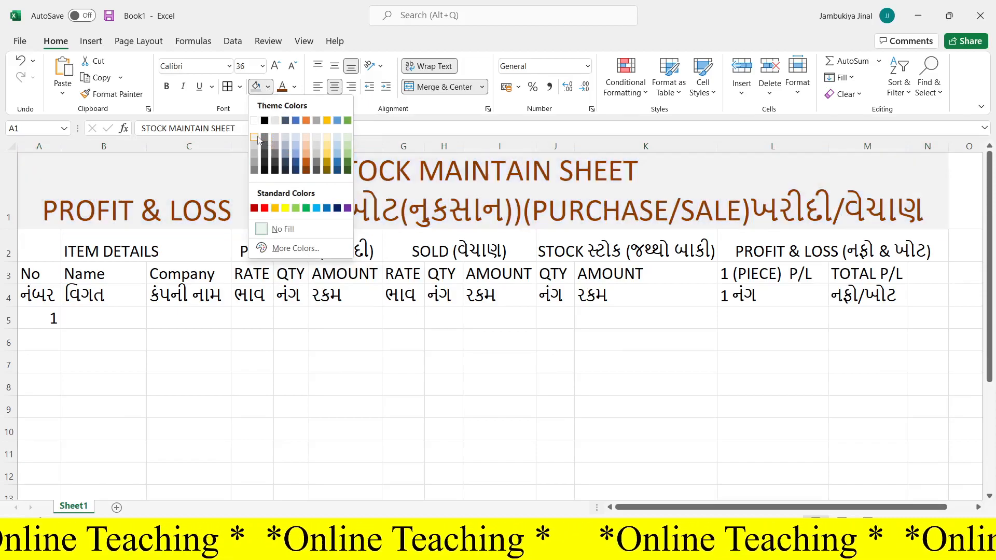
{"action": "left_click", "coordinate": [347, 135]}
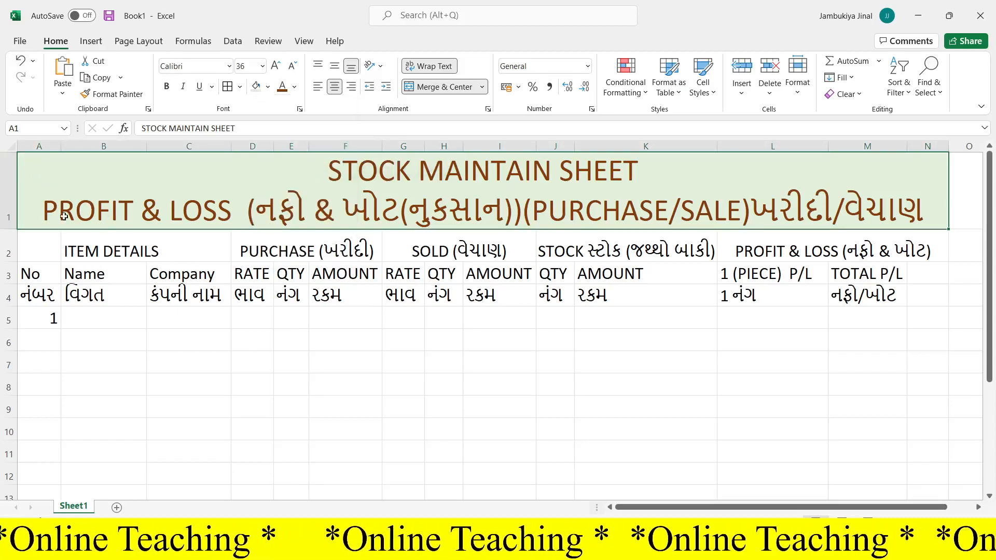
- Apply all borders to every cell of the whole sheet
{"action": "left_click", "coordinate": [134, 382]}
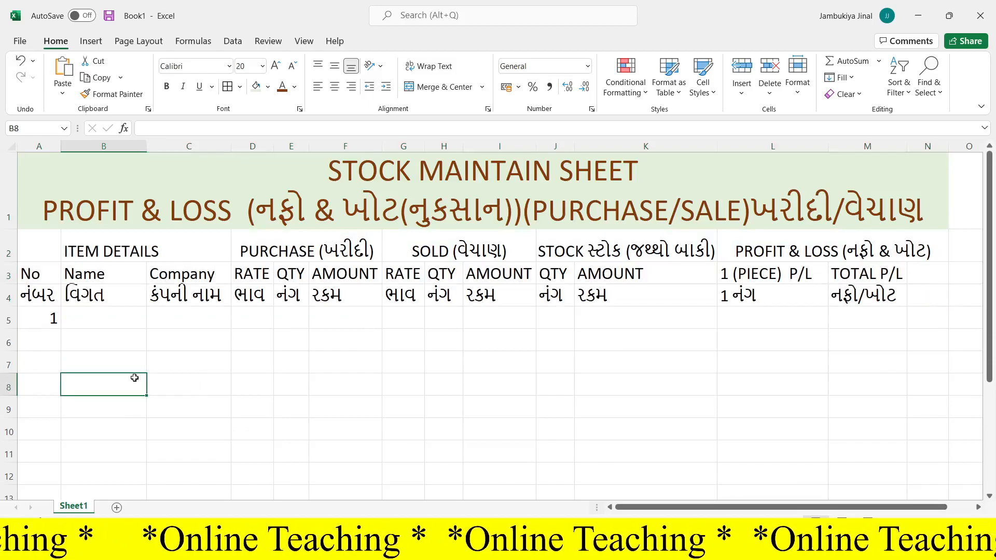
{"action": "key", "text": "ctrl+a"}
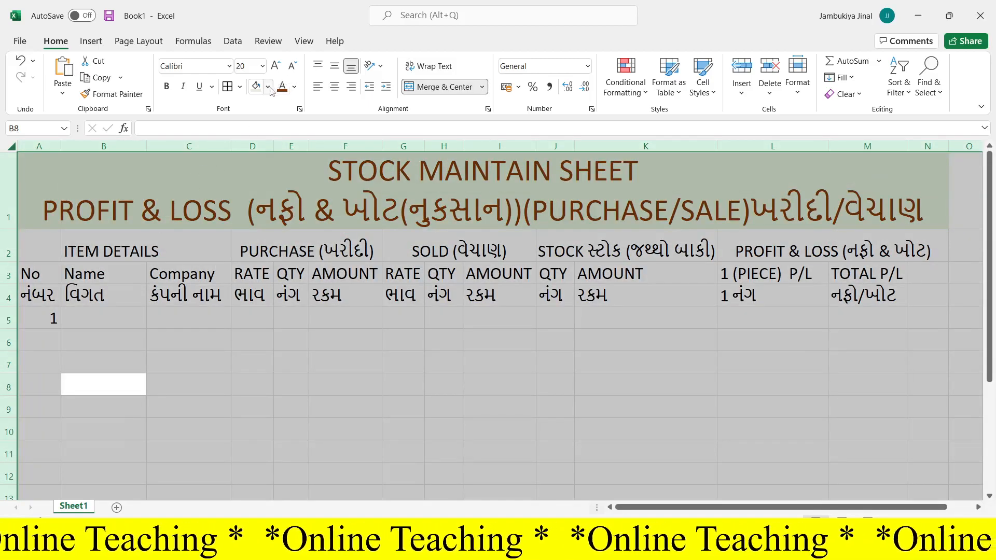
{"action": "left_click", "coordinate": [239, 86]}
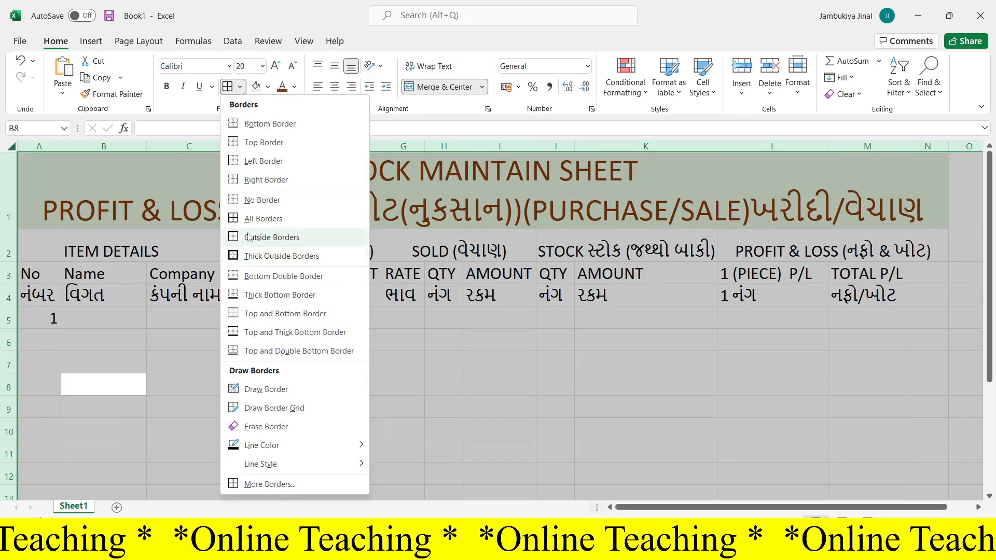
{"action": "left_click", "coordinate": [252, 218]}
{"action": "left_click", "coordinate": [361, 372]}
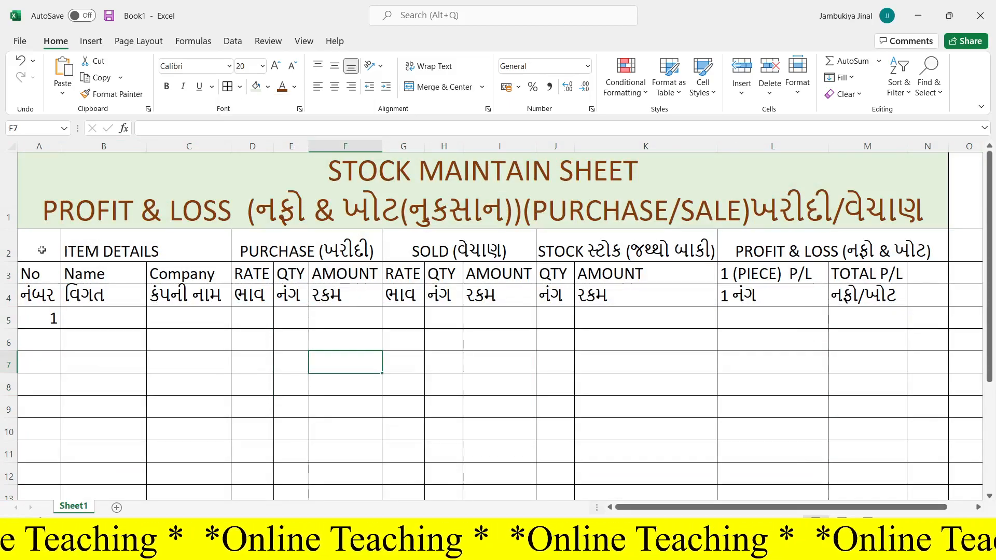
- Merge and center the ITEM DETAILS heading across cells A2 to C2
{"action": "left_click_drag", "start_coordinate": [42, 250], "coordinate": [136, 236]}
{"action": "left_click", "coordinate": [439, 87]}
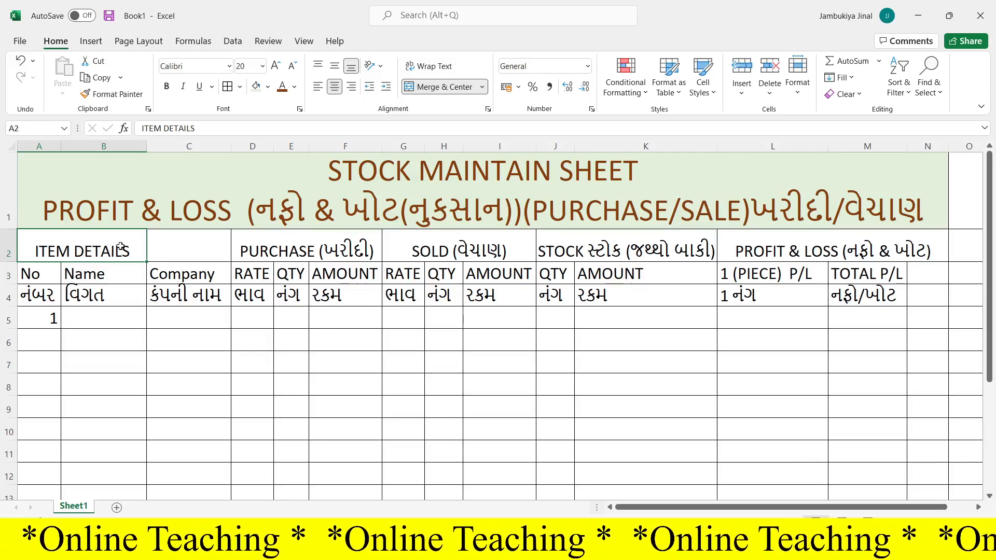
{"action": "left_click_drag", "start_coordinate": [92, 246], "coordinate": [166, 252]}
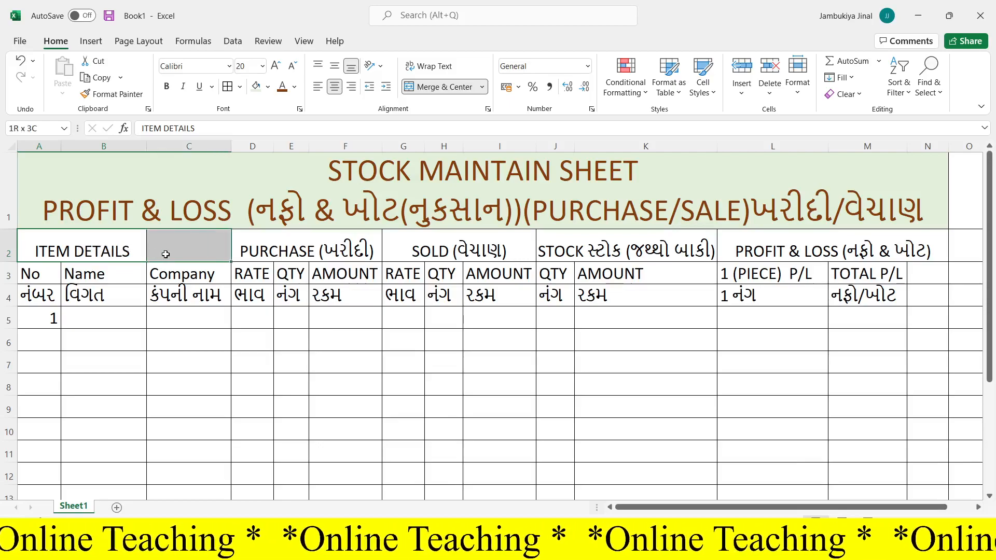
{"action": "left_click", "coordinate": [439, 86]}
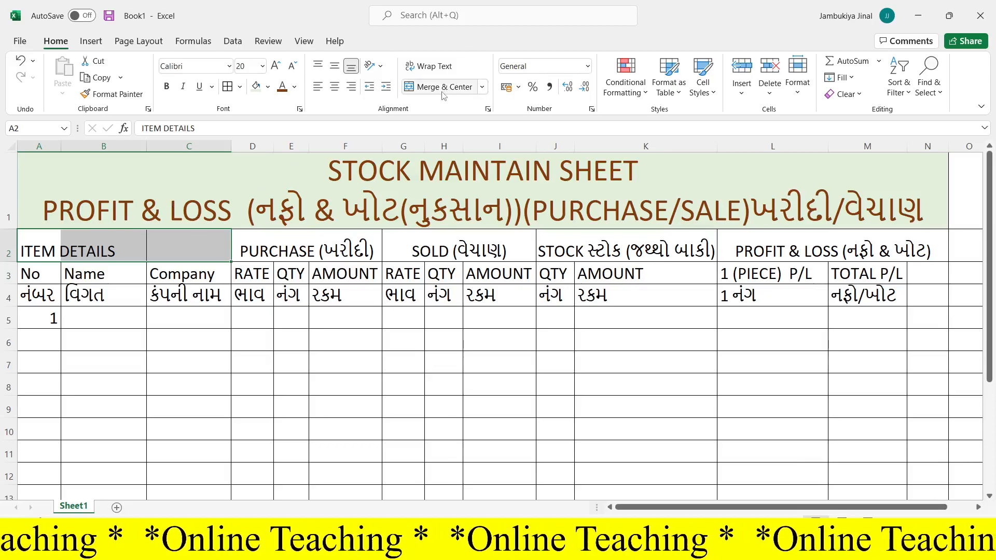
{"action": "left_click", "coordinate": [417, 88]}
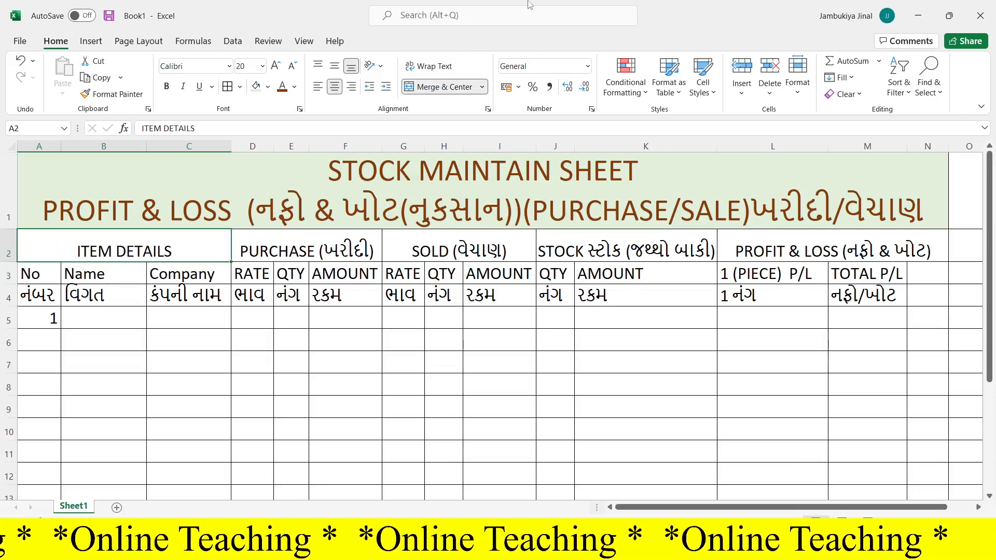
- Fill the ITEM DETAILS block, cells A2 to C12, with light blue
{"action": "left_click_drag", "start_coordinate": [73, 249], "coordinate": [89, 477]}
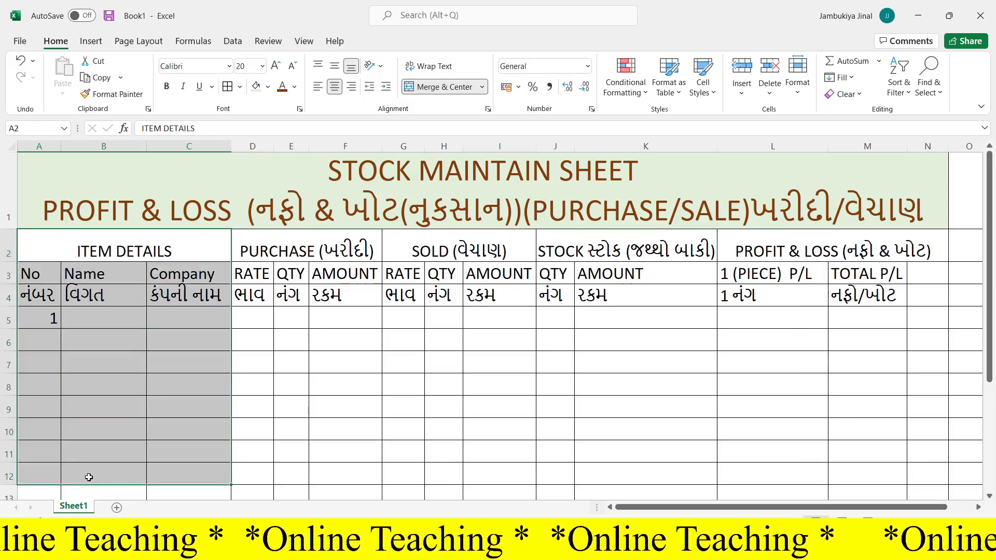
{"action": "left_click", "coordinate": [294, 87]}
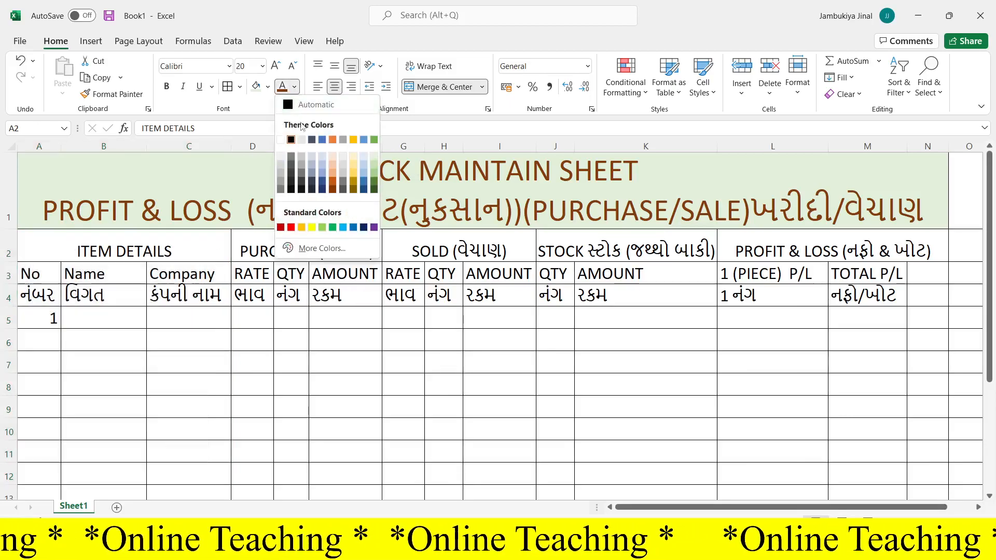
{"action": "key", "text": "Escape"}
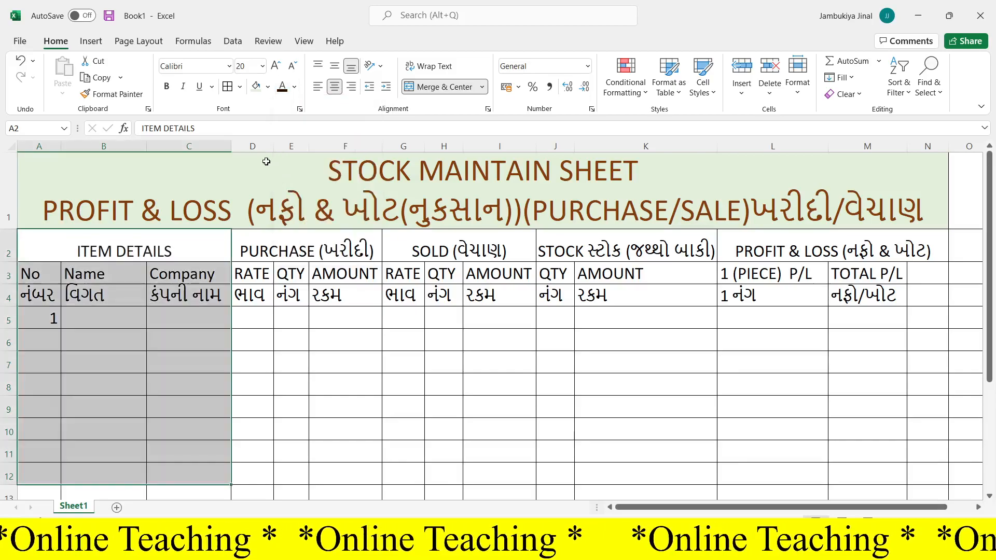
{"action": "left_click", "coordinate": [270, 87]}
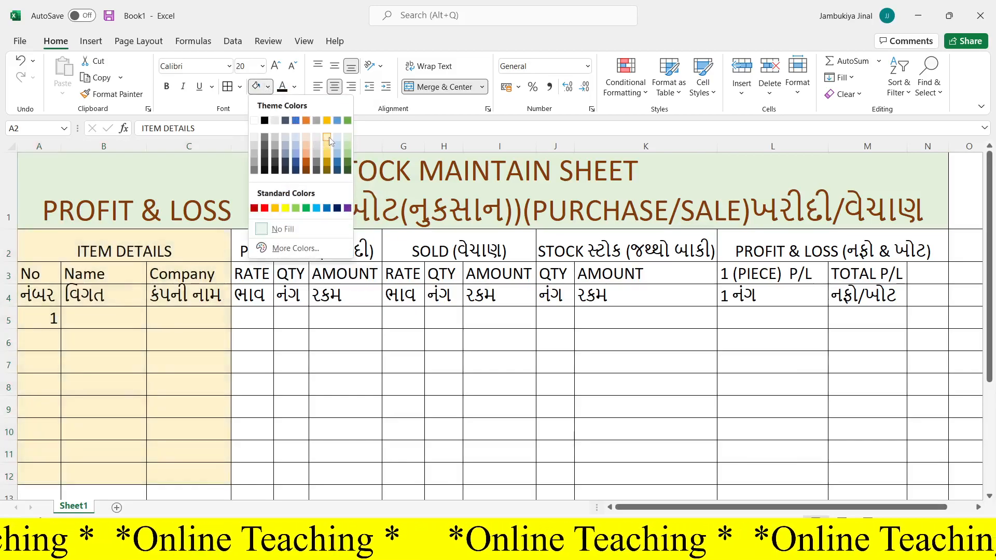
{"action": "left_click", "coordinate": [341, 137]}
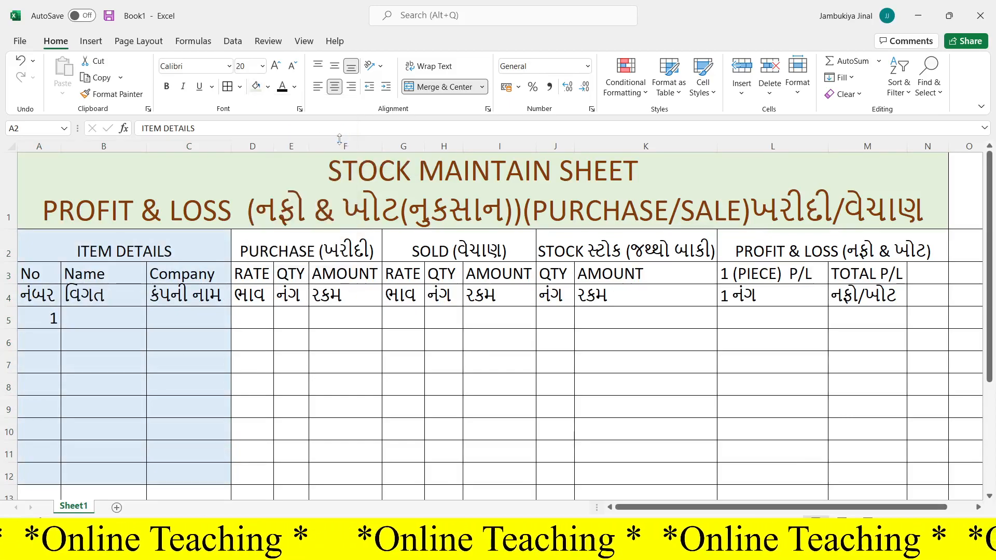
- Fill the PURCHASE block, cells D2 to F12, with light gold
{"action": "left_click_drag", "start_coordinate": [261, 240], "coordinate": [285, 474]}
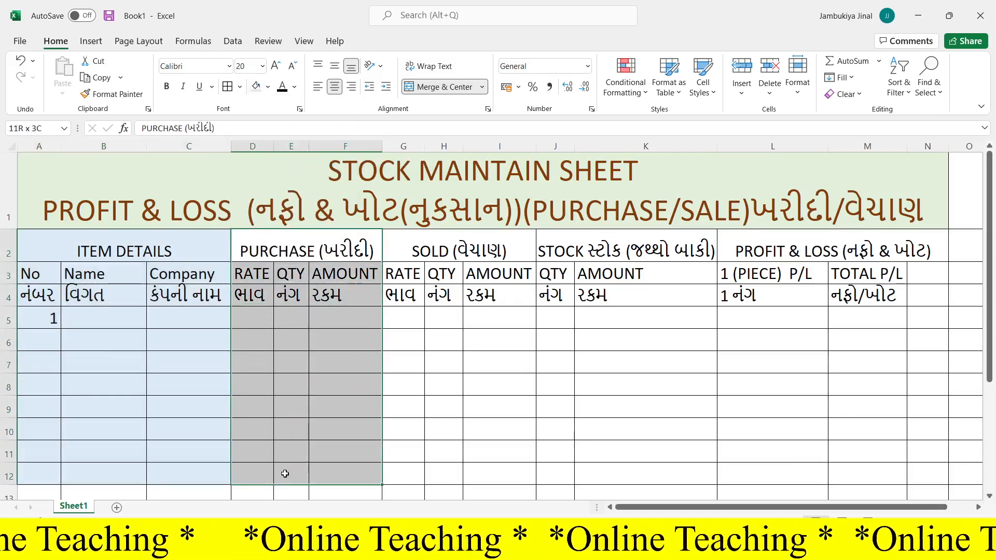
{"action": "left_click", "coordinate": [268, 88]}
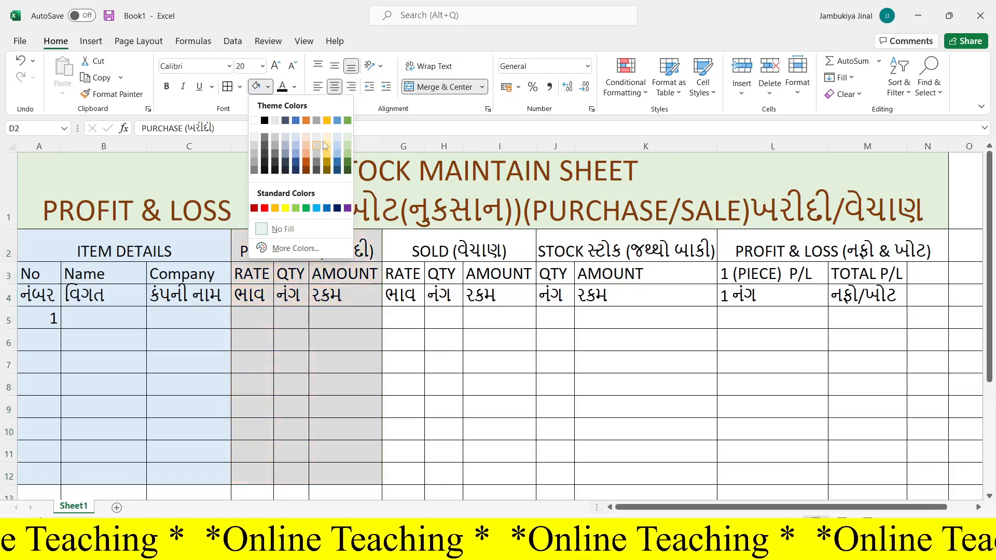
{"action": "left_click", "coordinate": [328, 138]}
- Fill the SOLD block, cells G2 to I12, with a pale lavender-blue theme color
{"action": "left_click_drag", "start_coordinate": [431, 243], "coordinate": [473, 476]}
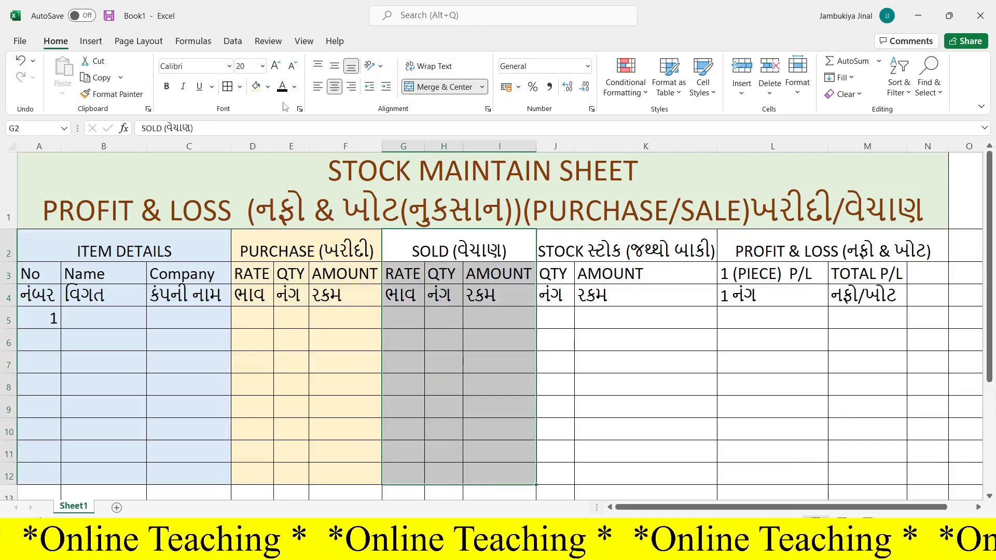
{"action": "left_click", "coordinate": [268, 87]}
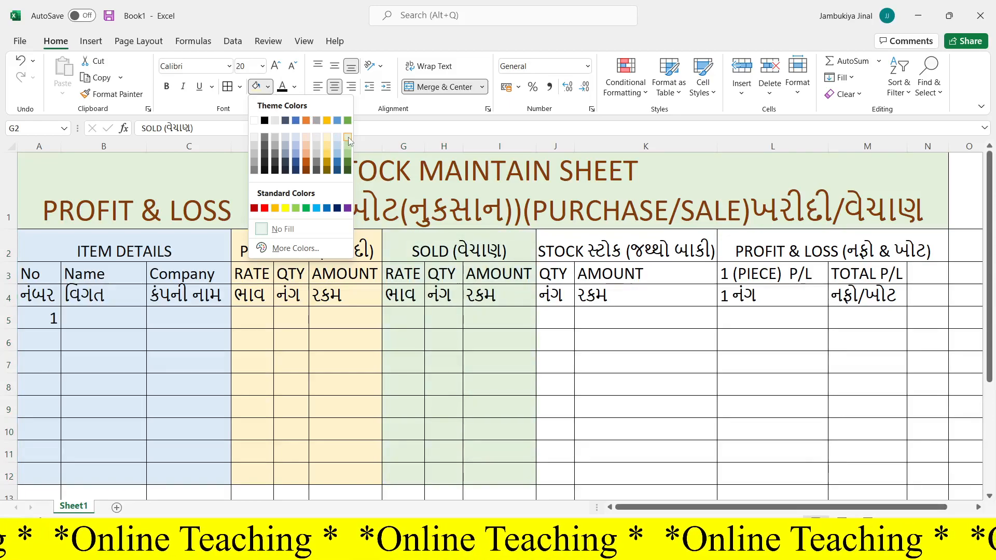
{"action": "left_click", "coordinate": [294, 138]}
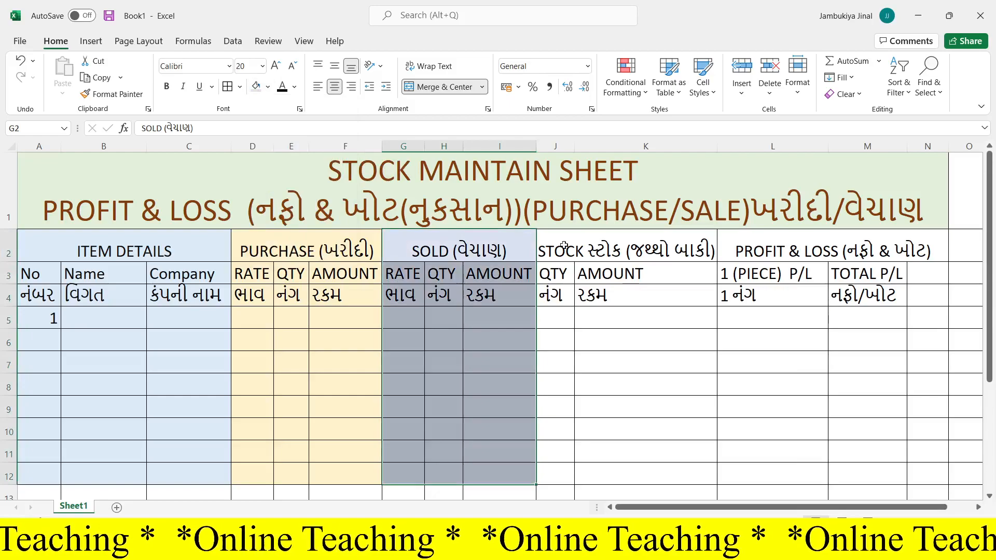
- Fill the STOCK block, cells J2 to K12, with light green
{"action": "left_click_drag", "start_coordinate": [556, 245], "coordinate": [600, 473]}
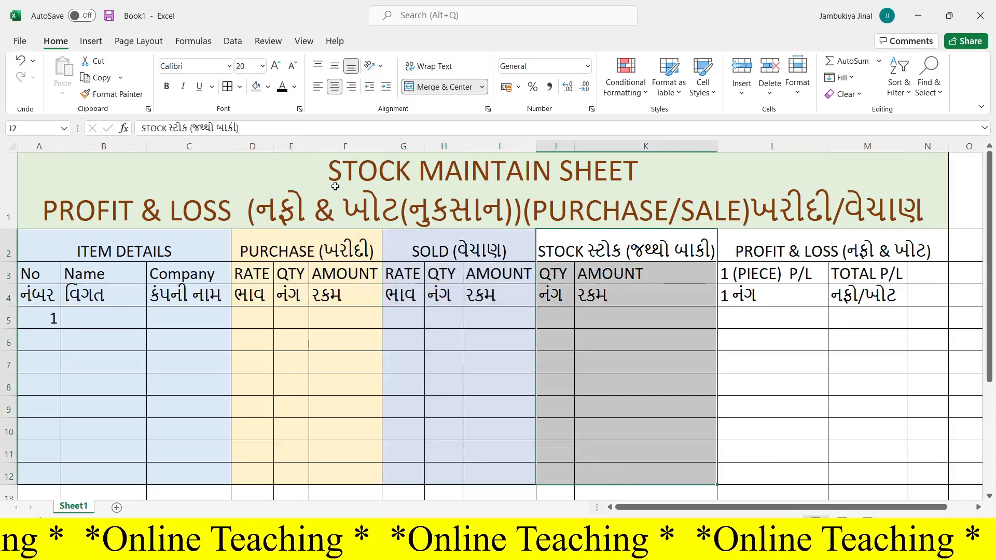
{"action": "left_click", "coordinate": [268, 86]}
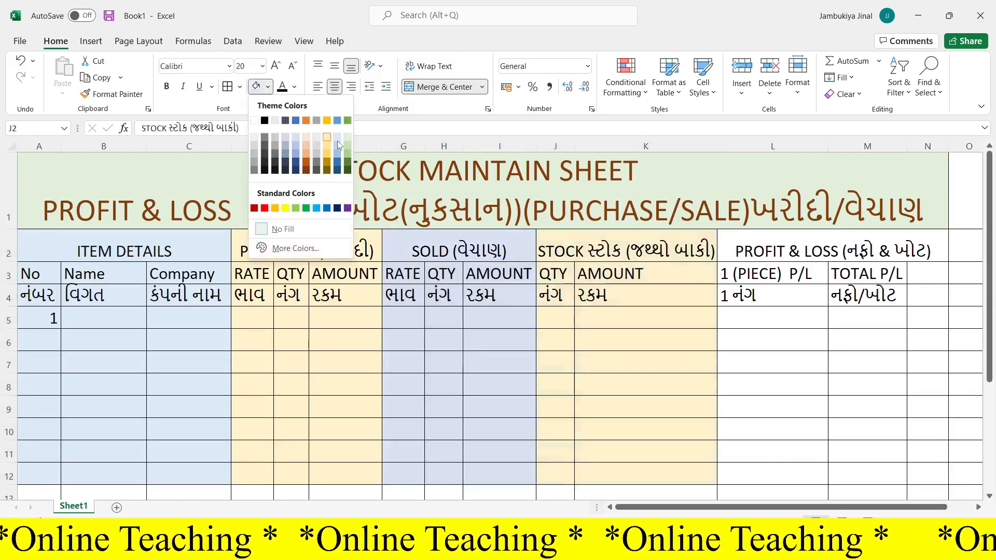
{"action": "left_click", "coordinate": [287, 137]}
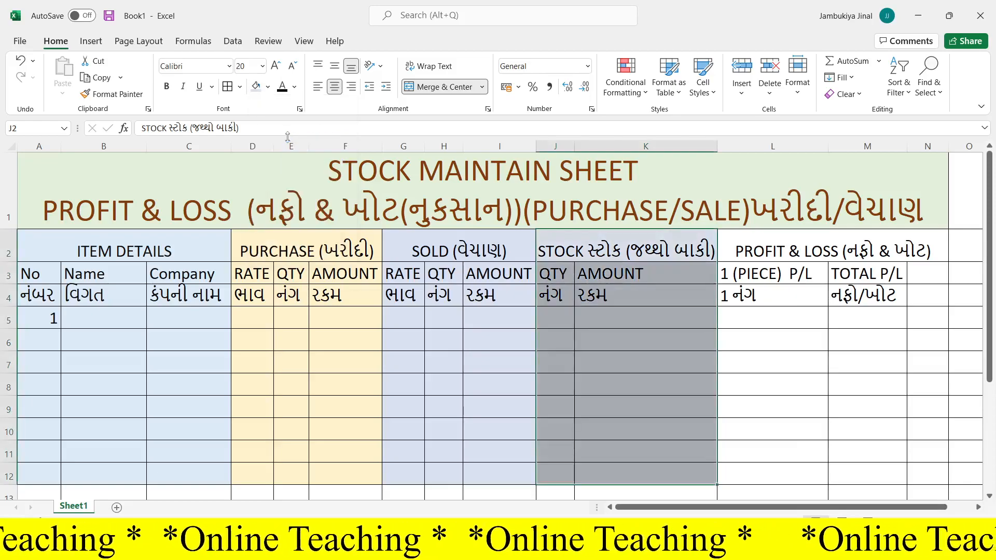
{"action": "left_click", "coordinate": [268, 87]}
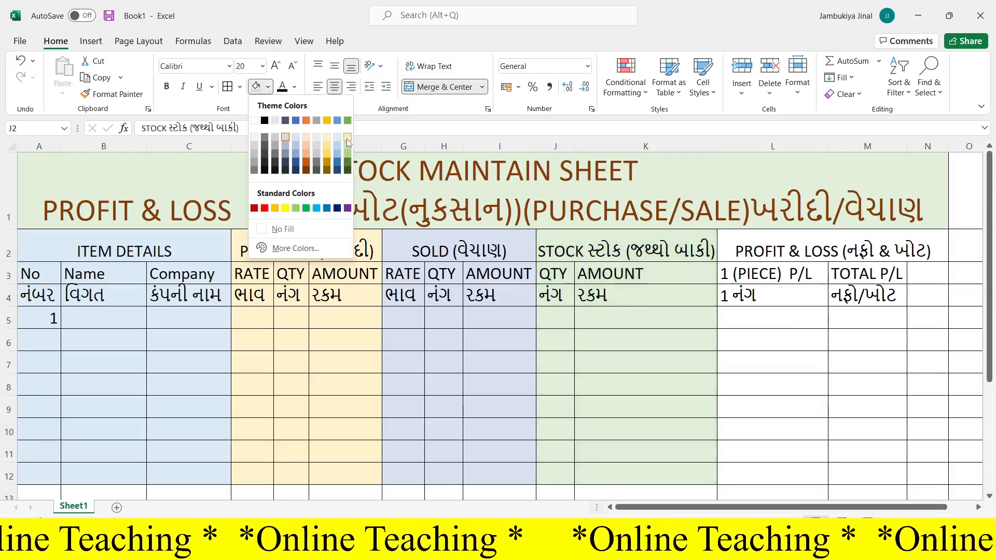
{"action": "left_click", "coordinate": [346, 138]}
- Fill the PROFIT & LOSS block, cells L2 to N12, with light gold
{"action": "left_click_drag", "start_coordinate": [819, 246], "coordinate": [826, 470]}
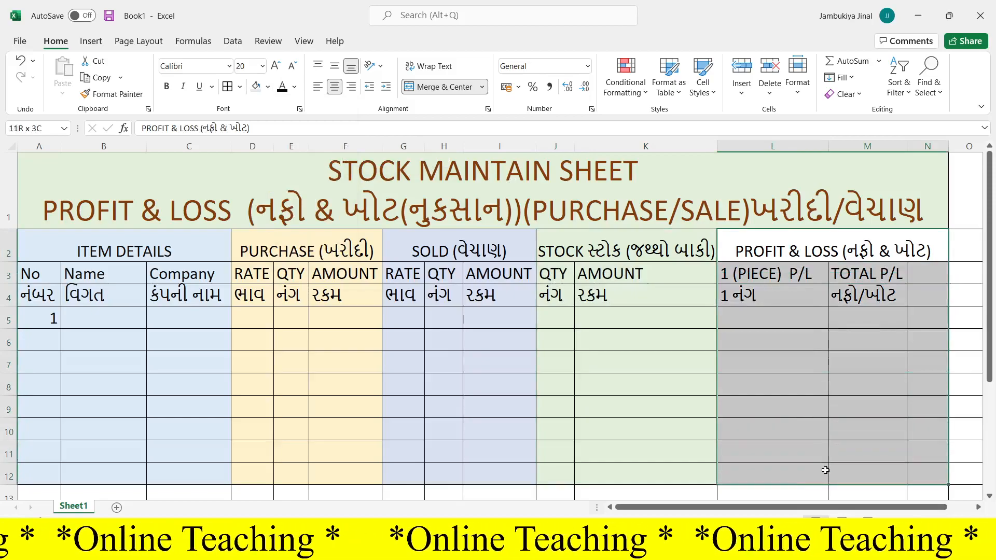
{"action": "left_click", "coordinate": [268, 88]}
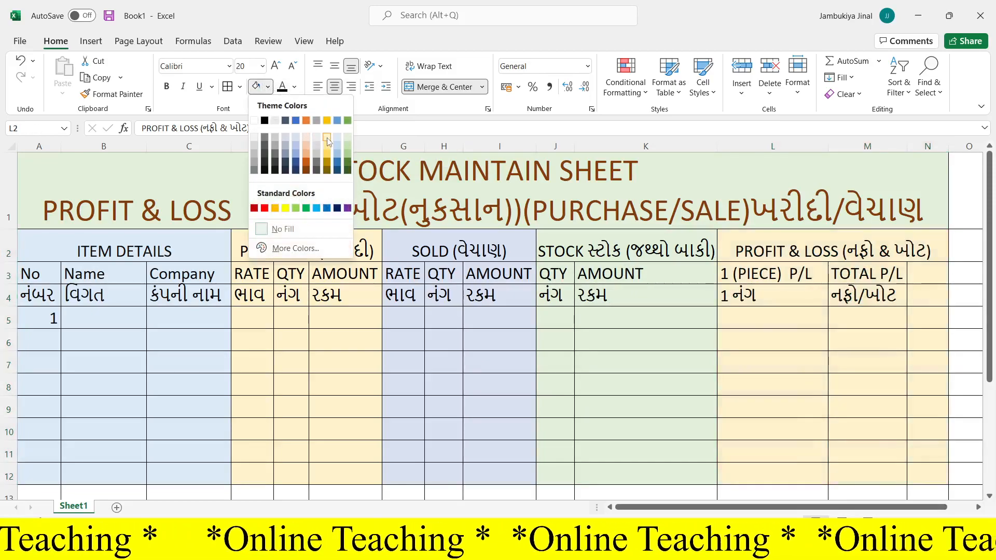
{"action": "left_click", "coordinate": [327, 139]}
- Change the fill of the STOCK MAINTAIN SHEET title in row 1 to standard yellow
{"action": "left_click", "coordinate": [374, 183]}
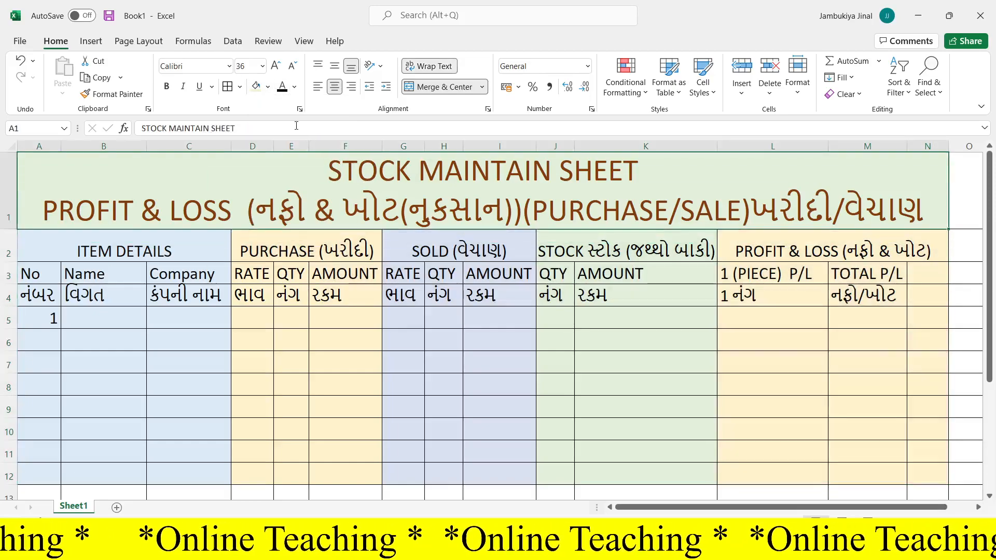
{"action": "left_click", "coordinate": [268, 87]}
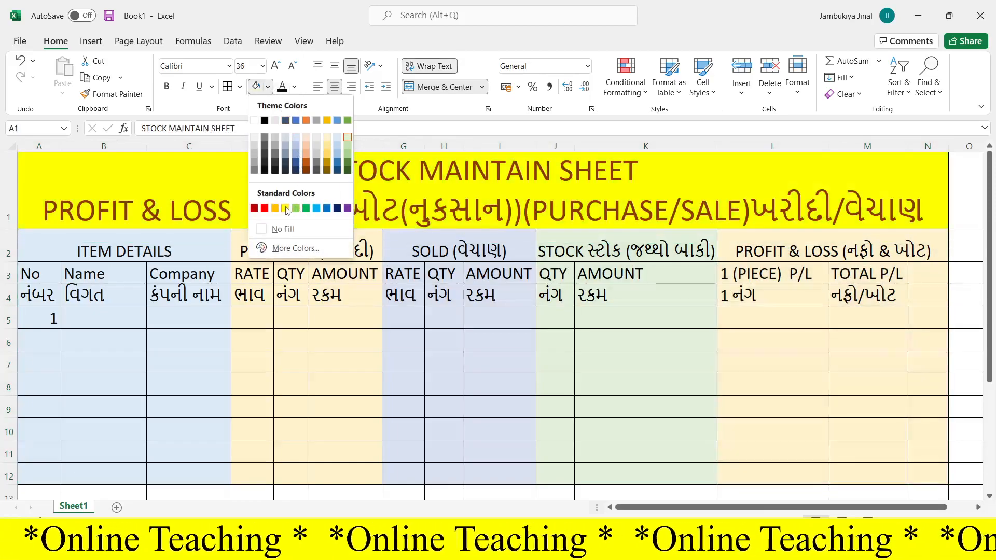
{"action": "left_click", "coordinate": [286, 208]}
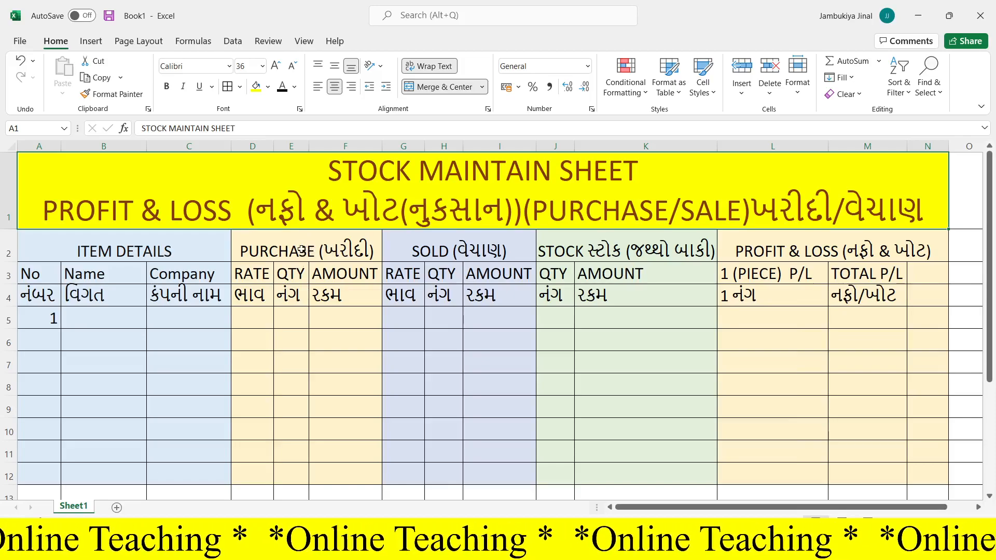
- Change the font color of the ITEM DETAILS headings, cells A2 to C4, to standard red
{"action": "left_click_drag", "start_coordinate": [185, 253], "coordinate": [187, 296]}
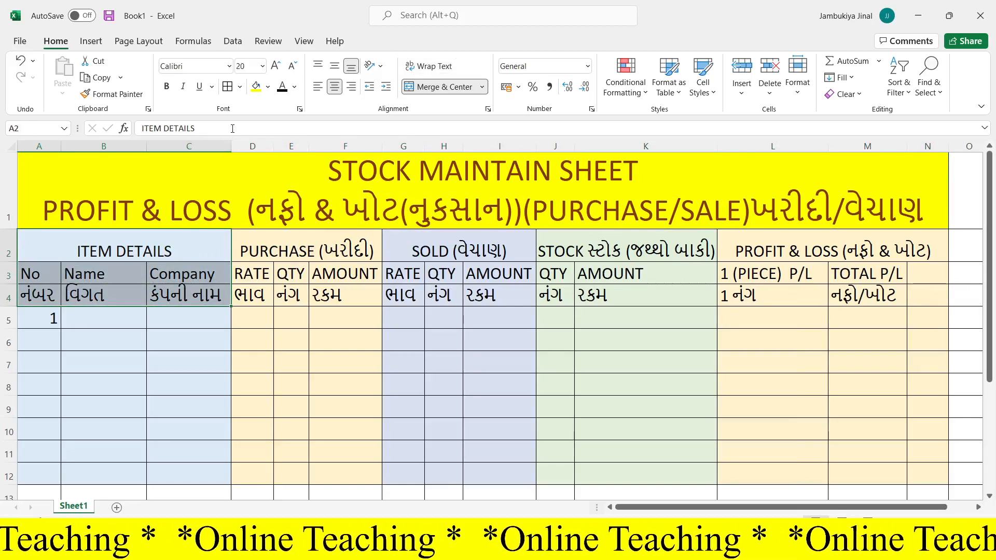
{"action": "left_click", "coordinate": [294, 87]}
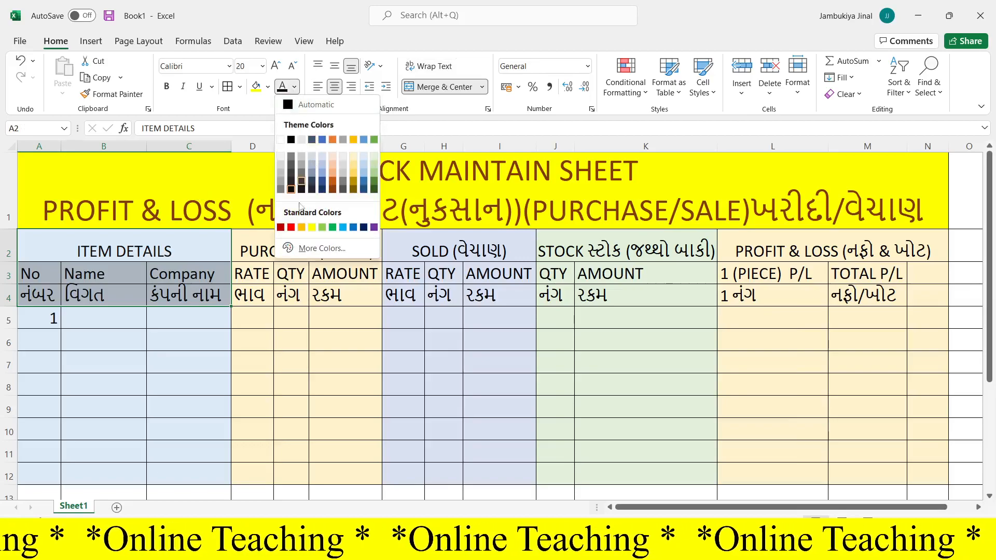
{"action": "left_click", "coordinate": [291, 227]}
{"action": "left_click", "coordinate": [335, 332]}
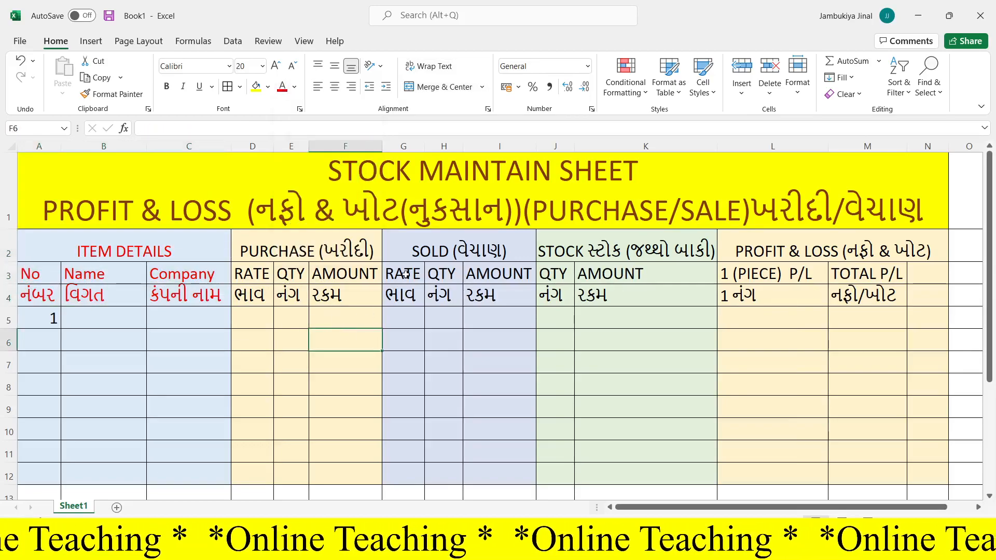
{"action": "left_click_drag", "start_coordinate": [422, 248], "coordinate": [518, 299]}
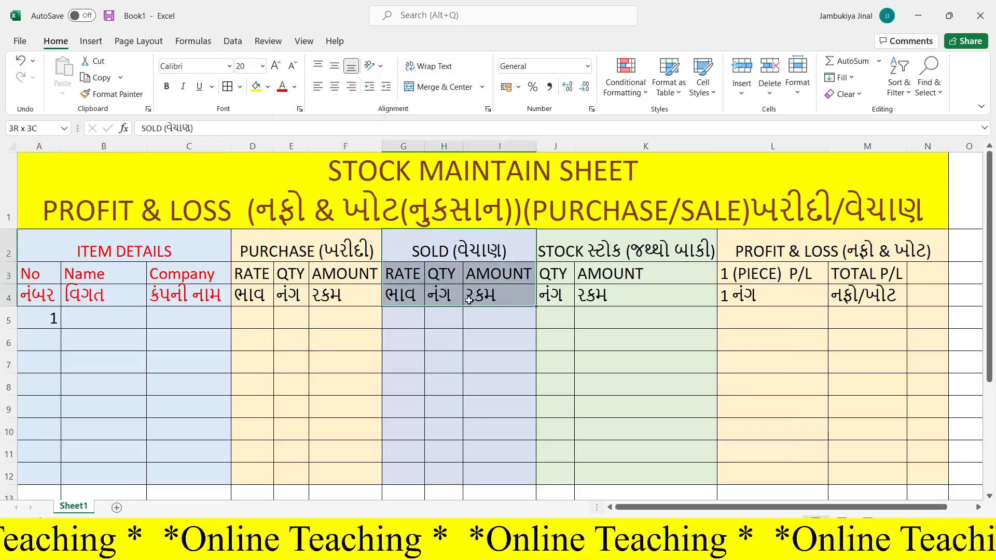
{"action": "left_click", "coordinate": [274, 88]}
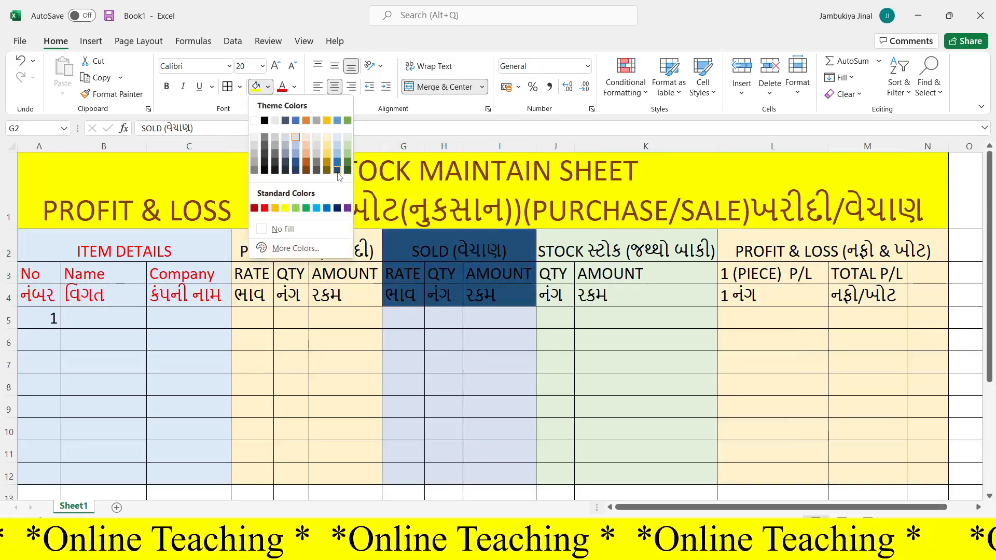
{"action": "left_click", "coordinate": [300, 175]}
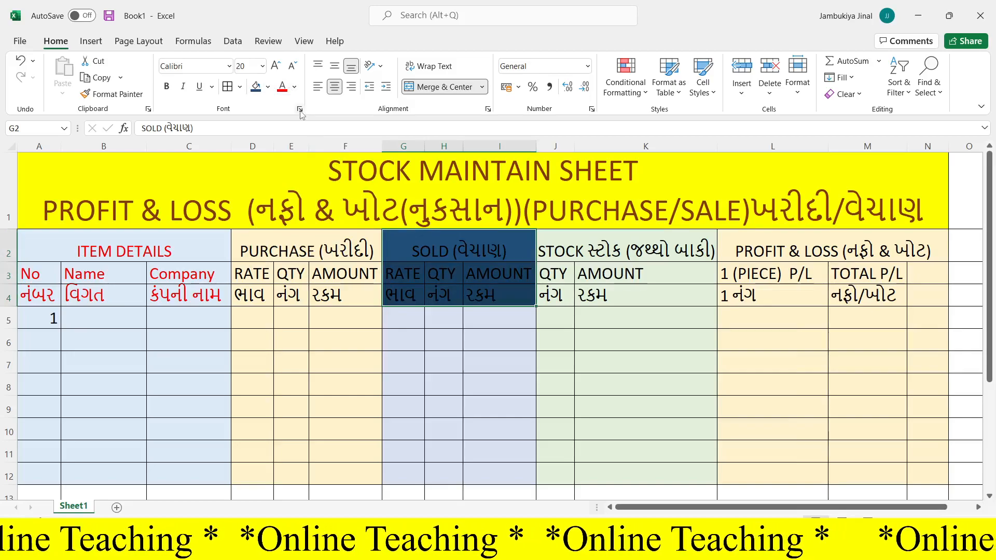
{"action": "key", "text": "ctrl+z"}
- Change the SOLD headings, cells G2 to I4, to a dark blue theme font color and make them bold
{"action": "left_click", "coordinate": [294, 87]}
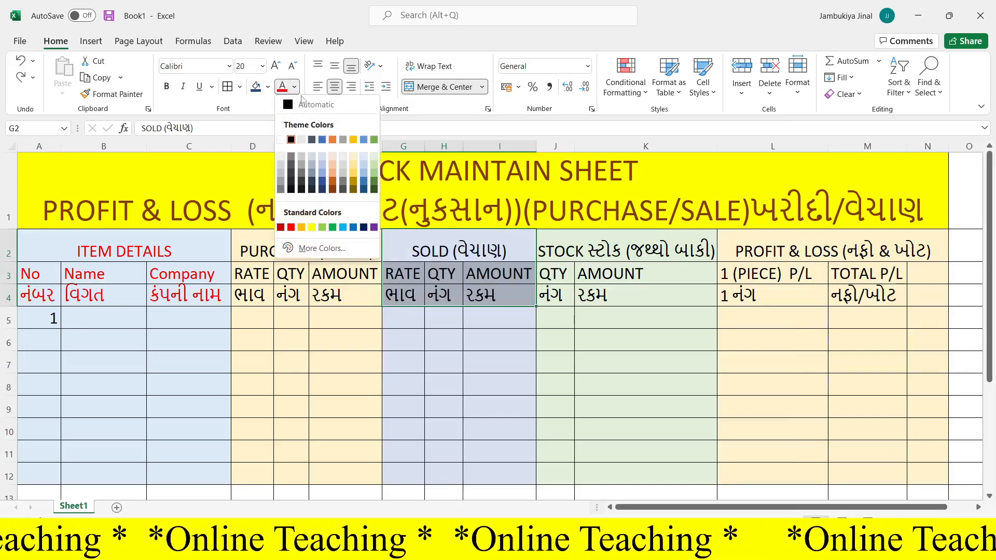
{"action": "left_click", "coordinate": [364, 190]}
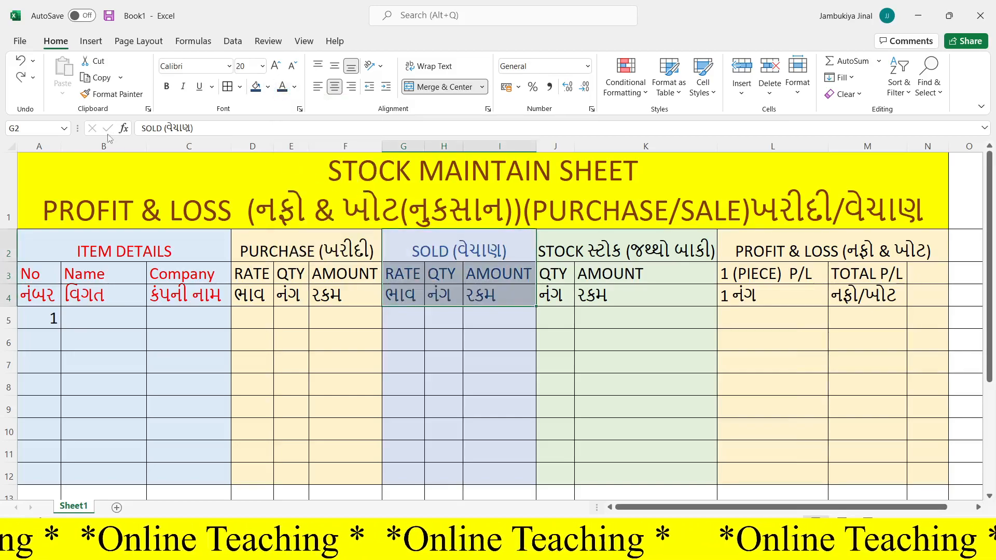
{"action": "left_click", "coordinate": [167, 86]}
- Change the STOCK headings, cells J2 to K4, to a dark blue-gray theme font color and make them bold
{"action": "left_click_drag", "start_coordinate": [584, 251], "coordinate": [593, 294]}
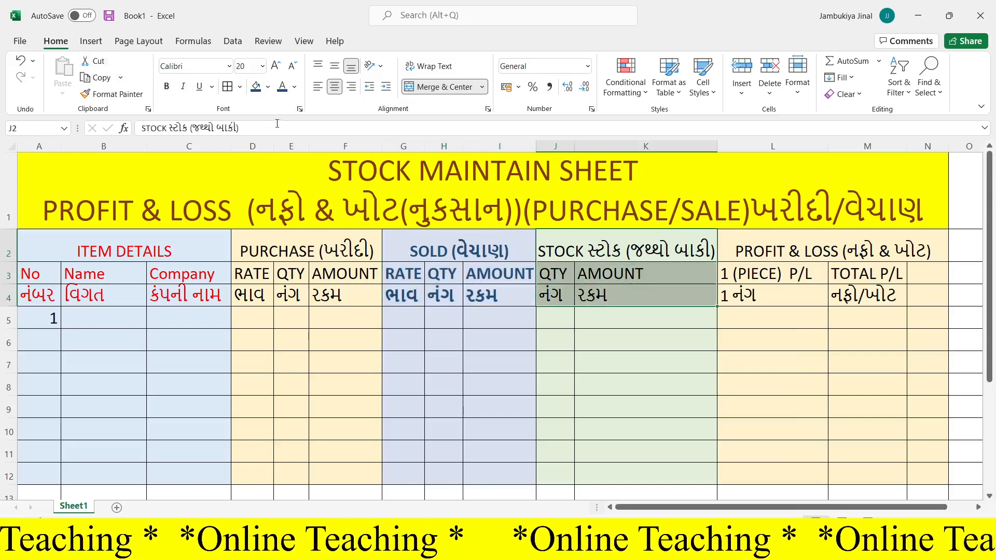
{"action": "left_click", "coordinate": [295, 86]}
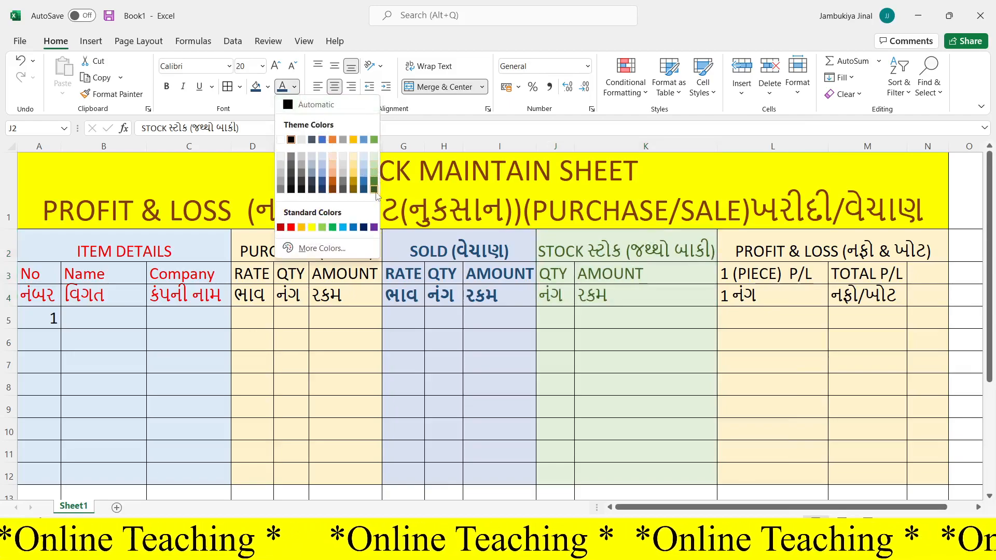
{"action": "left_click", "coordinate": [312, 189]}
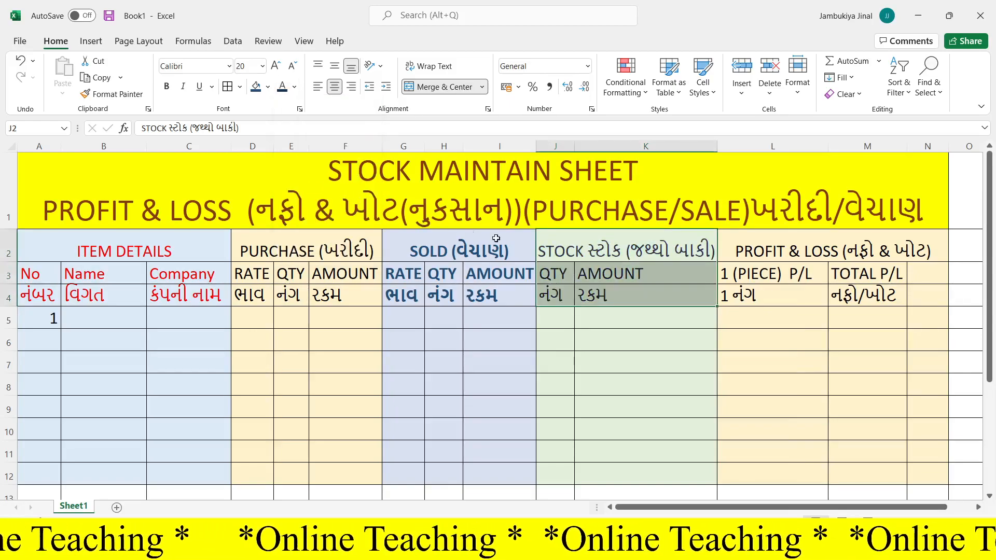
{"action": "left_click", "coordinate": [167, 86]}
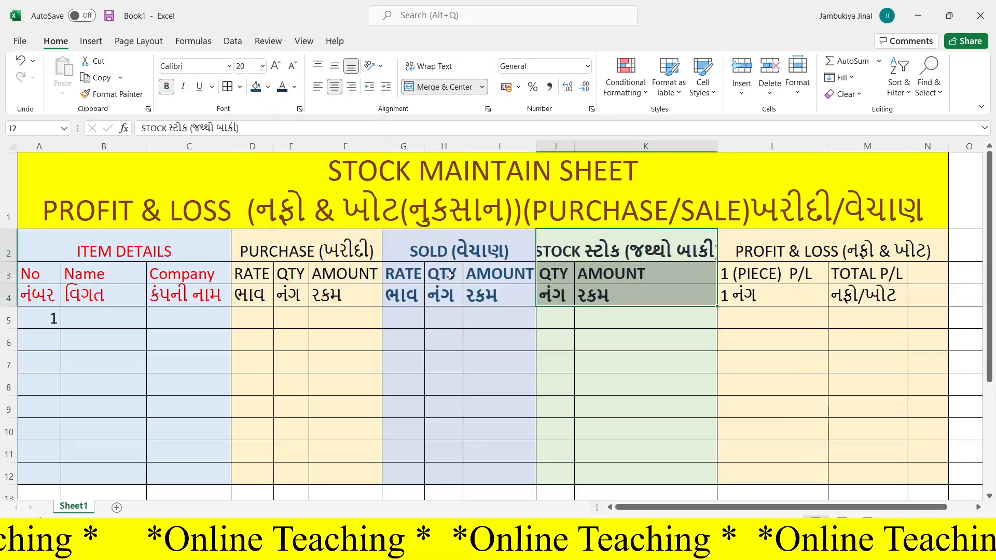
- Make the whole table below the title, cells A2 to N12, bold
{"action": "left_click_drag", "start_coordinate": [28, 248], "coordinate": [897, 475]}
{"action": "left_click", "coordinate": [167, 86]}
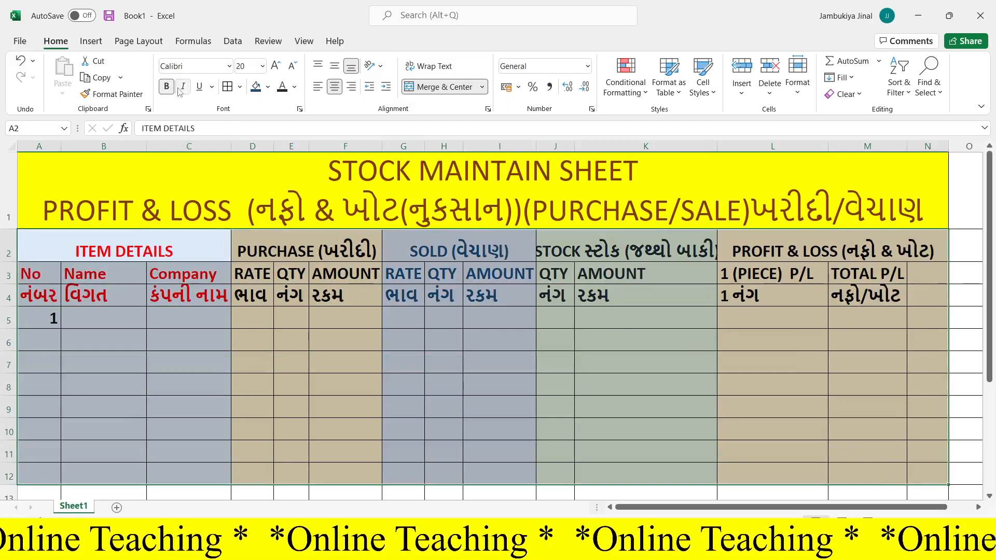
{"action": "left_click", "coordinate": [246, 333]}
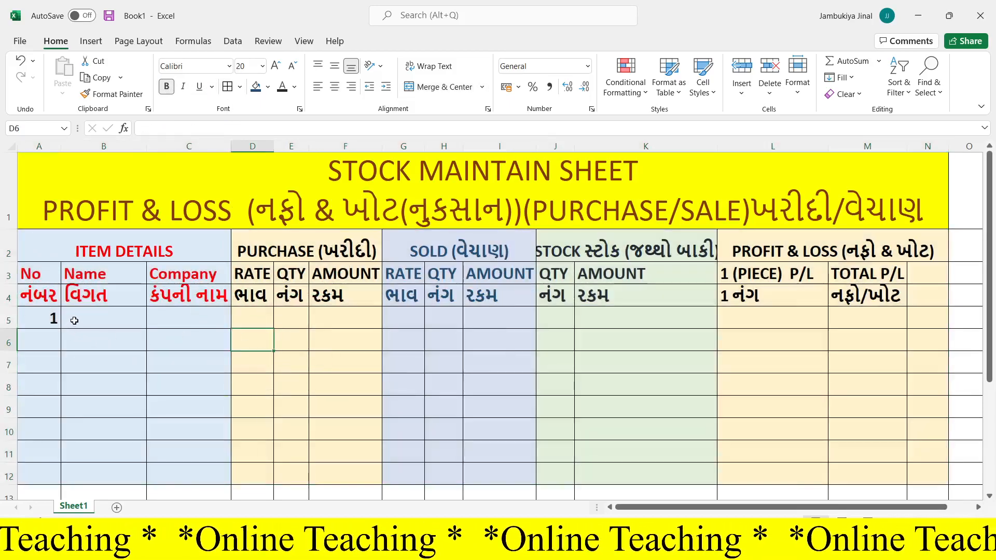
- Set the font of the data rows, cells A5 to N13, to Arial Black
{"action": "left_click_drag", "start_coordinate": [54, 324], "coordinate": [929, 377]}
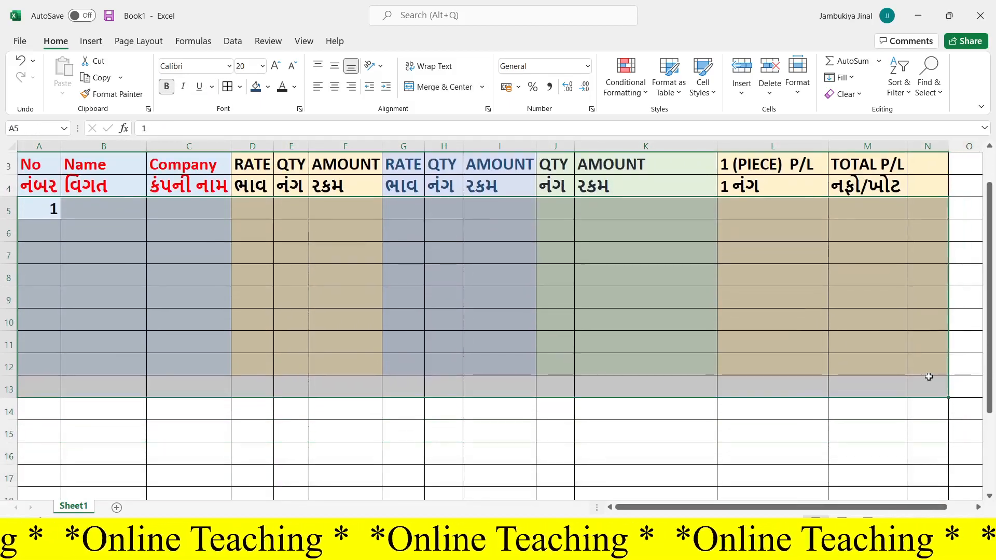
{"action": "left_click", "coordinate": [229, 67]}
{"action": "left_click", "coordinate": [202, 209]}
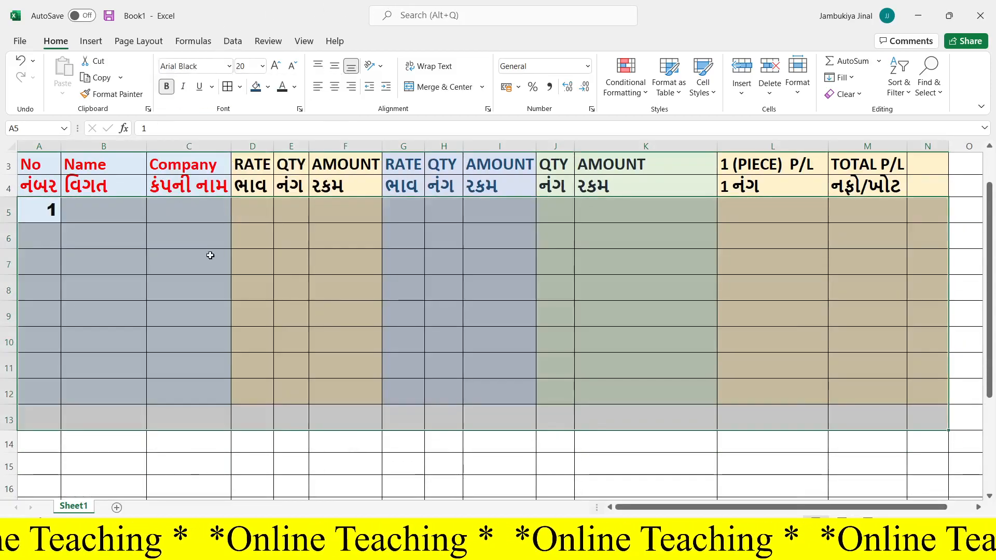
{"action": "left_click", "coordinate": [173, 287]}
{"action": "scroll", "coordinate": [172, 293], "scroll_direction": "up", "scroll_amount": 1}
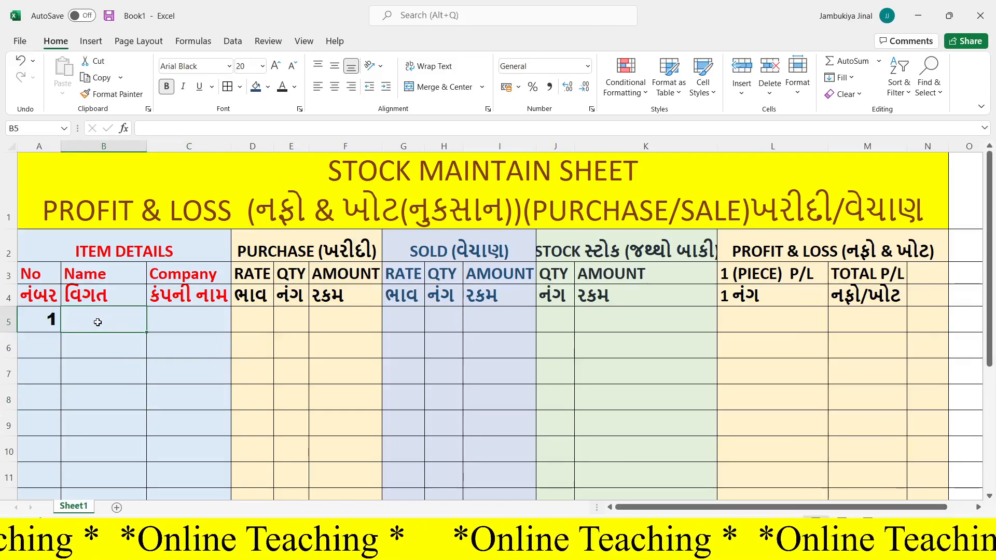
- Enter MOUSE as the item name in B5 and ABC as its company in C5
{"action": "type", "text": "MOUSE"}
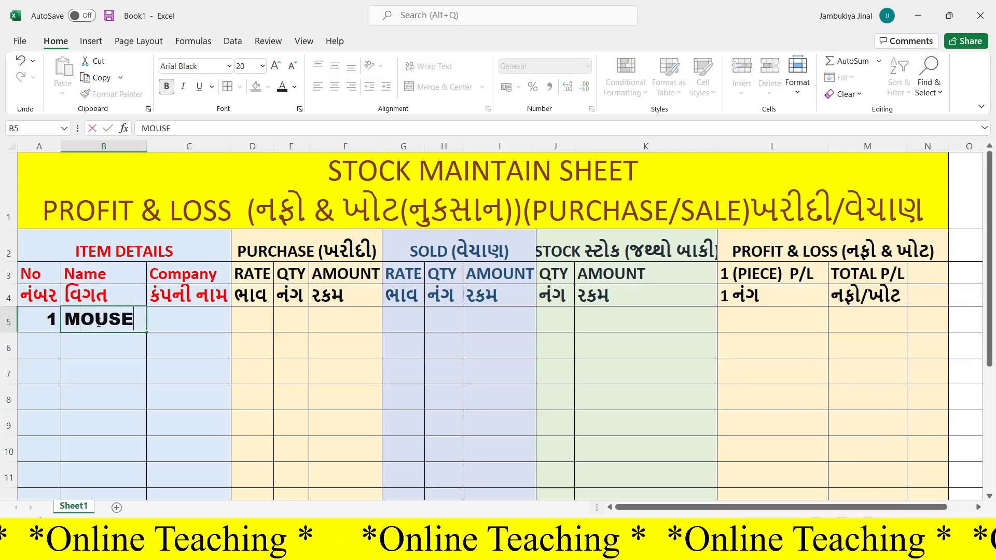
{"action": "left_click", "coordinate": [177, 317]}
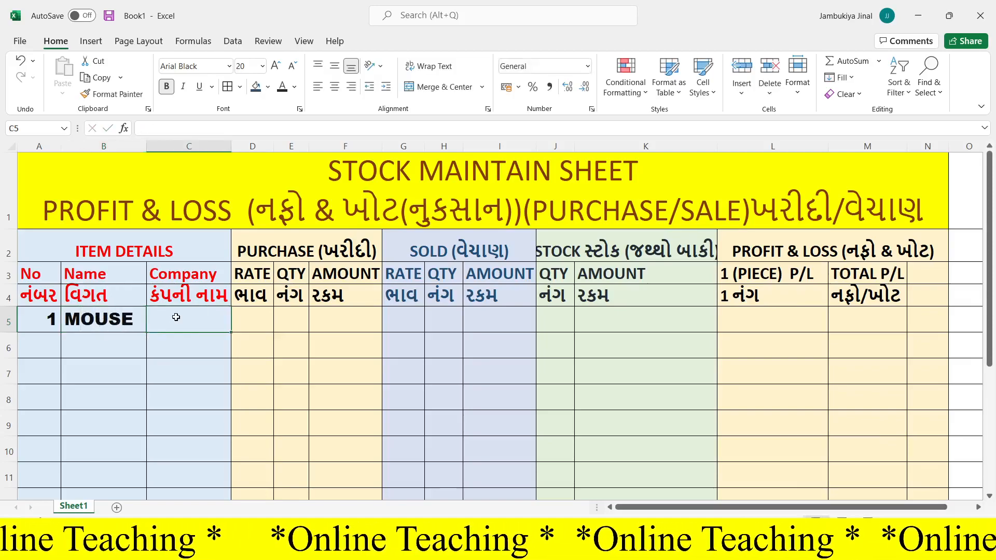
{"action": "type", "text": "AB"}
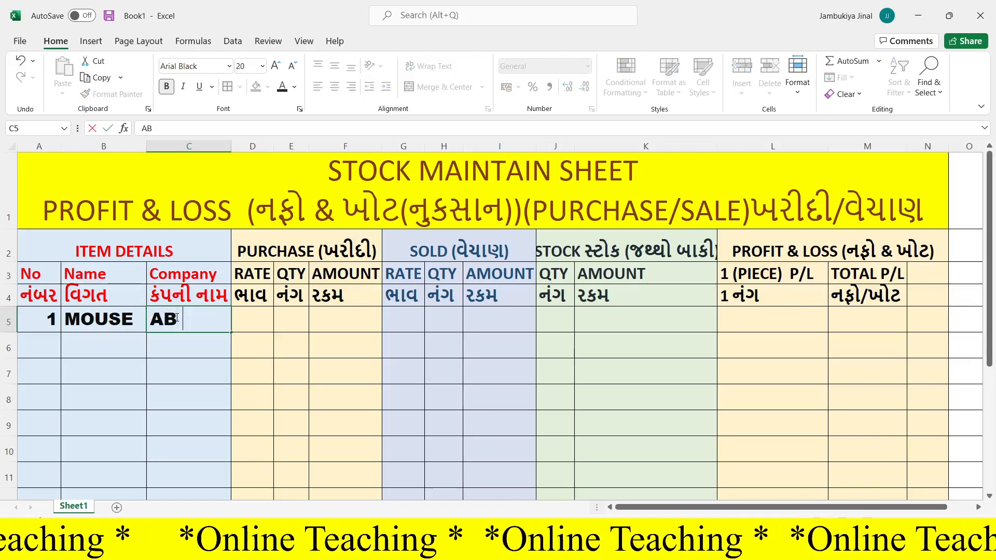
{"action": "type", "text": "C"}
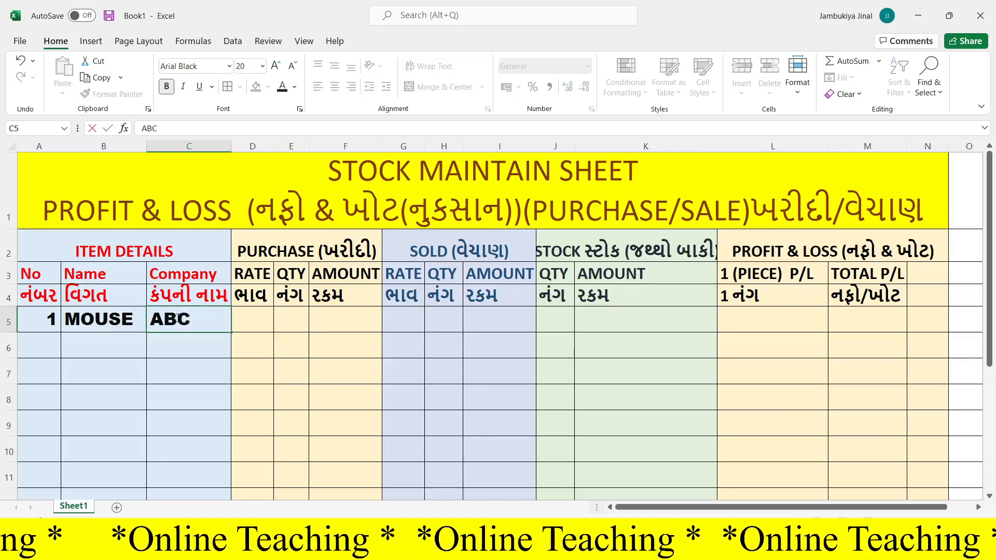
- Enter a purchase rate of 250 in D5 and a purchase quantity of 10 in E5
{"action": "left_click", "coordinate": [246, 322]}
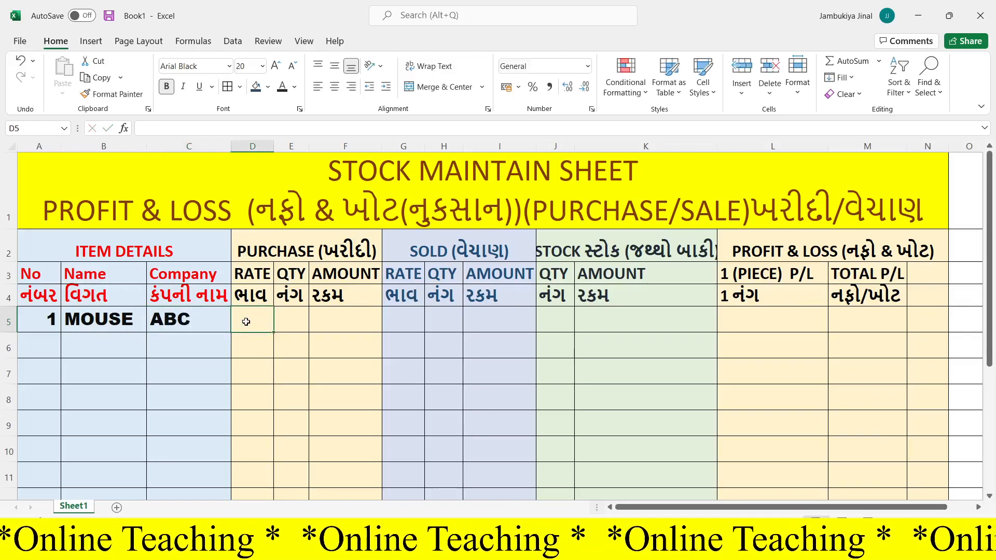
{"action": "type", "text": "250"}
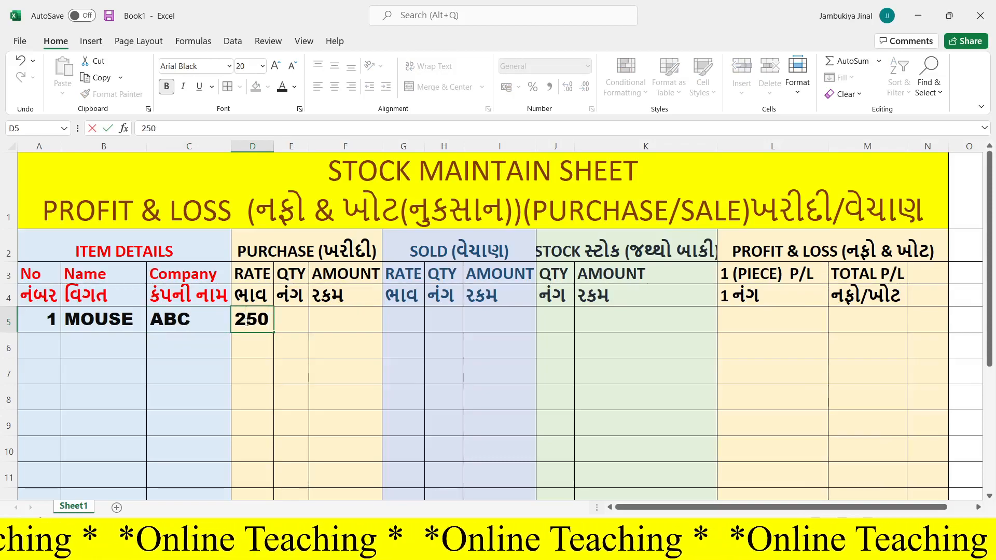
{"action": "key", "text": "Tab"}
{"action": "type", "text": "10"}
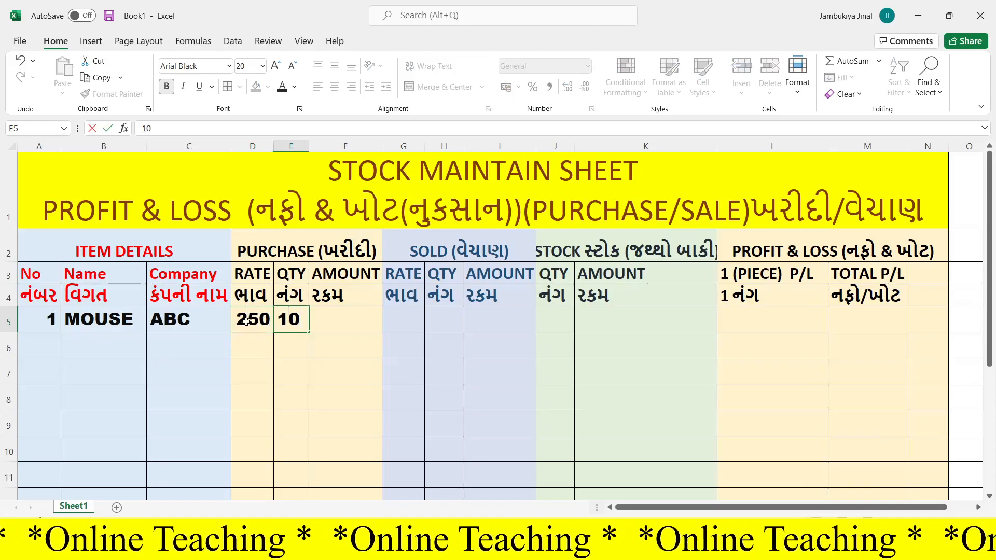
- Calculate the purchase amount in F5 with the formula =D5*E5
{"action": "left_click", "coordinate": [343, 319]}
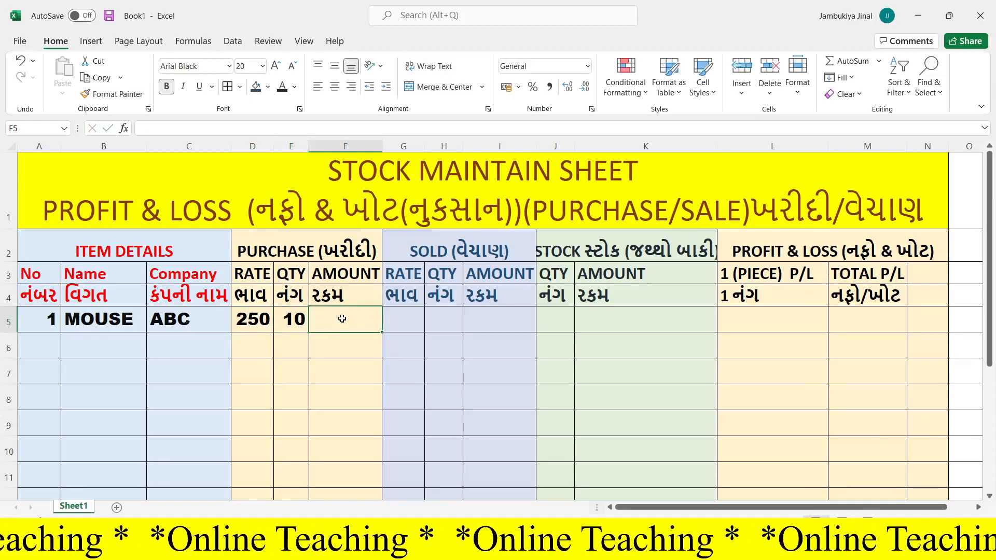
{"action": "type", "text": "="}
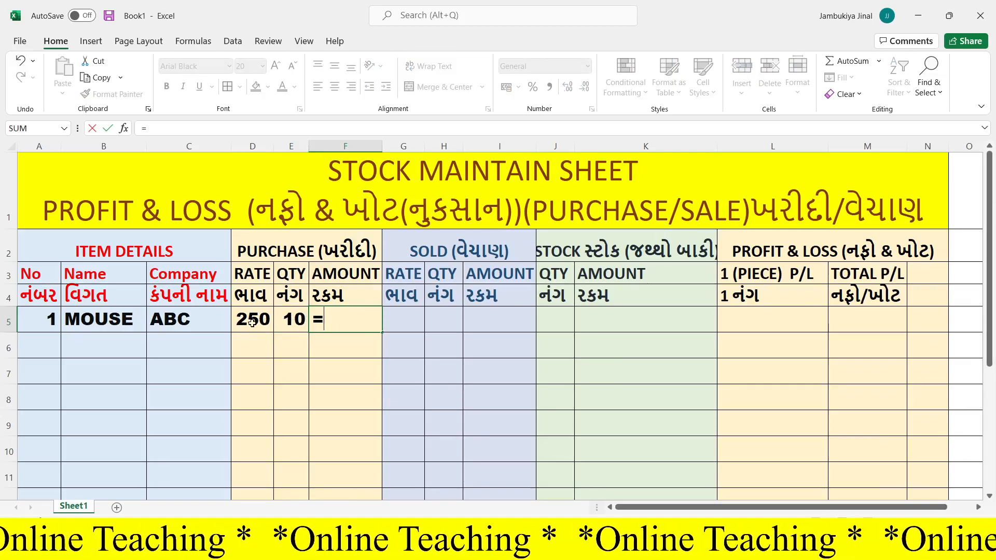
{"action": "type", "text": "5"}
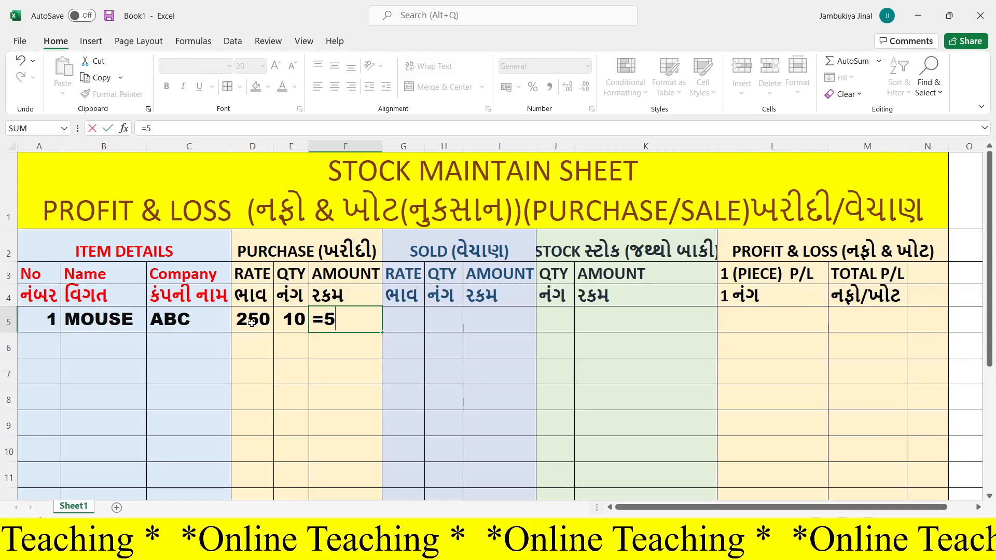
{"action": "key", "text": "BackSpace"}
{"action": "type", "text": "D"}
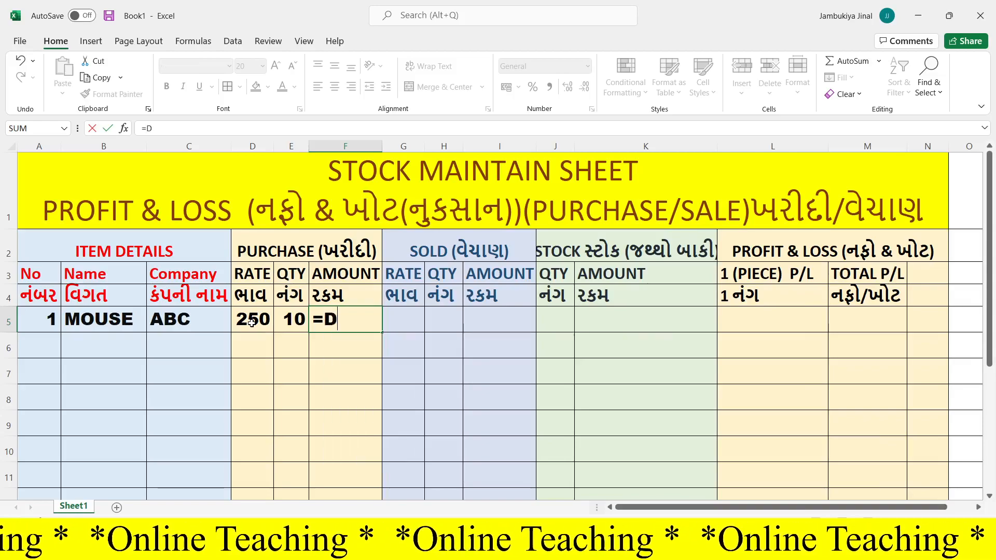
{"action": "type", "text": "5*"}
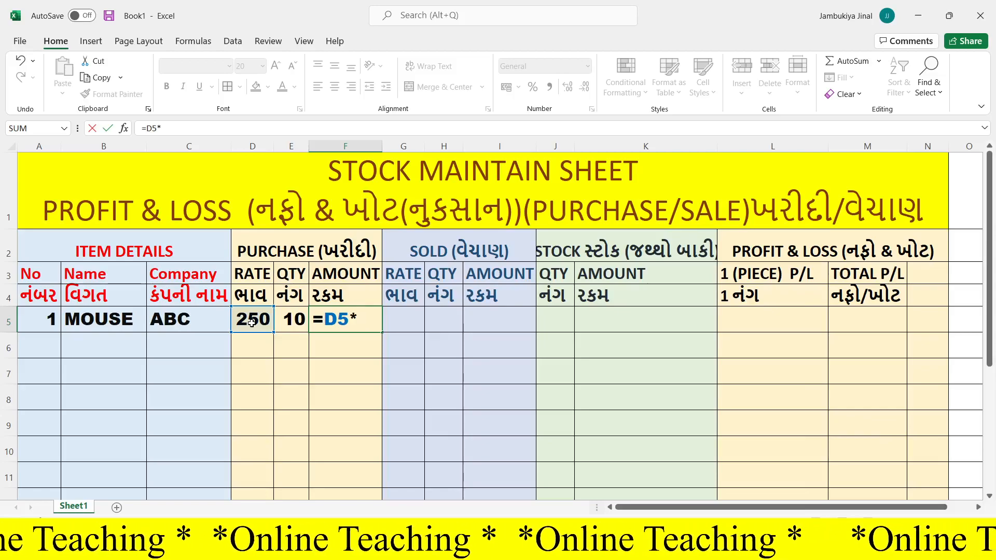
{"action": "type", "text": "E"}
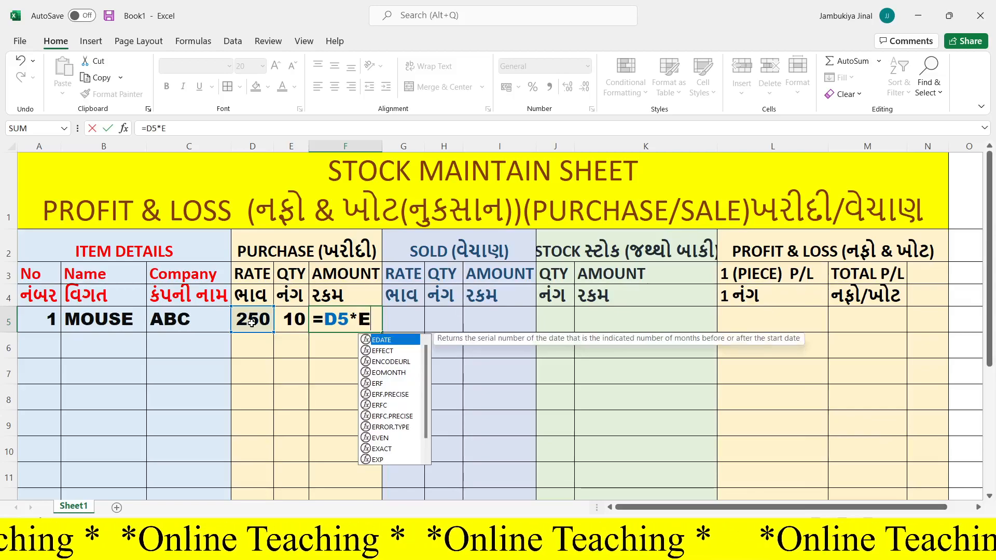
{"action": "type", "text": "5"}
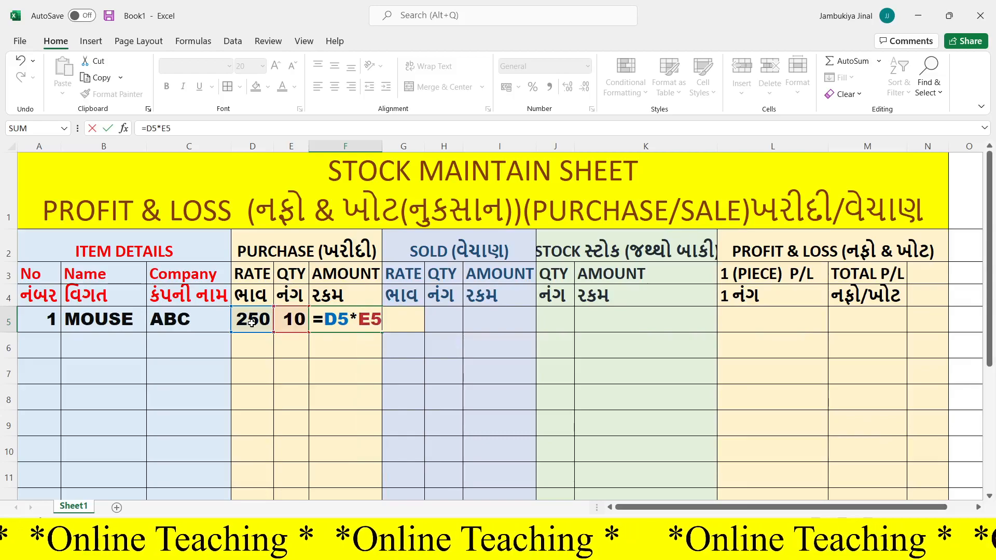
{"action": "key", "text": "Return"}
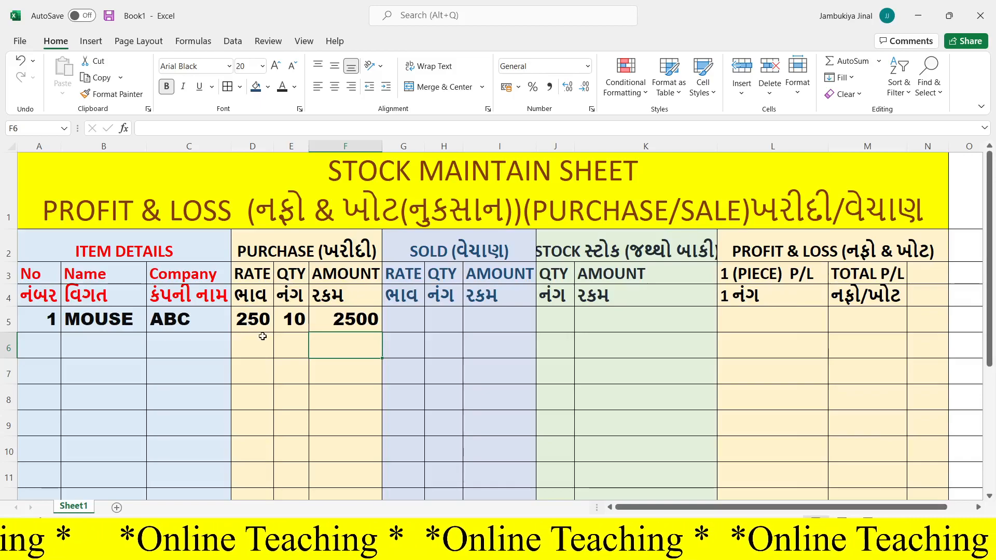
- Enter a sold rate of 300 in G5 and a sold quantity of 5 in H5
{"action": "left_click", "coordinate": [402, 324]}
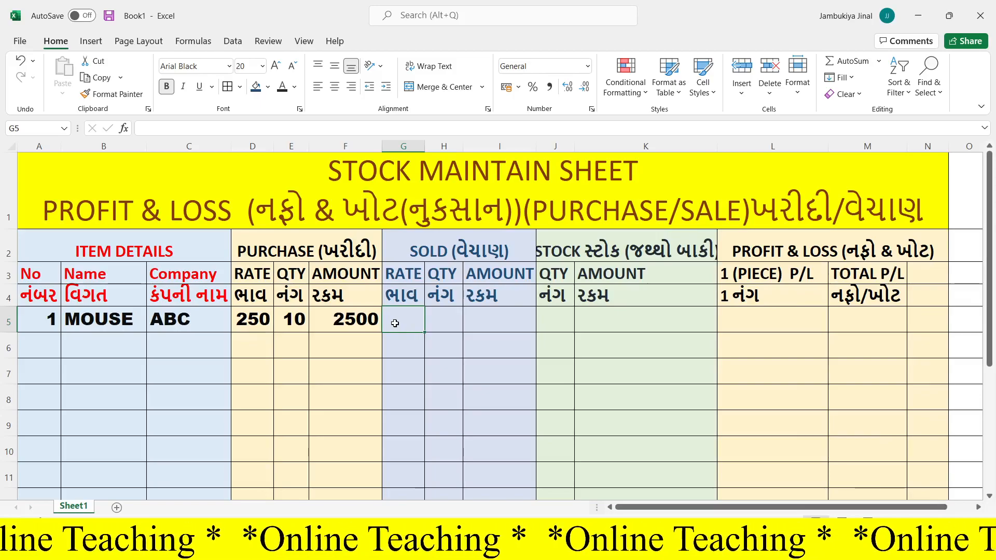
{"action": "type", "text": "300"}
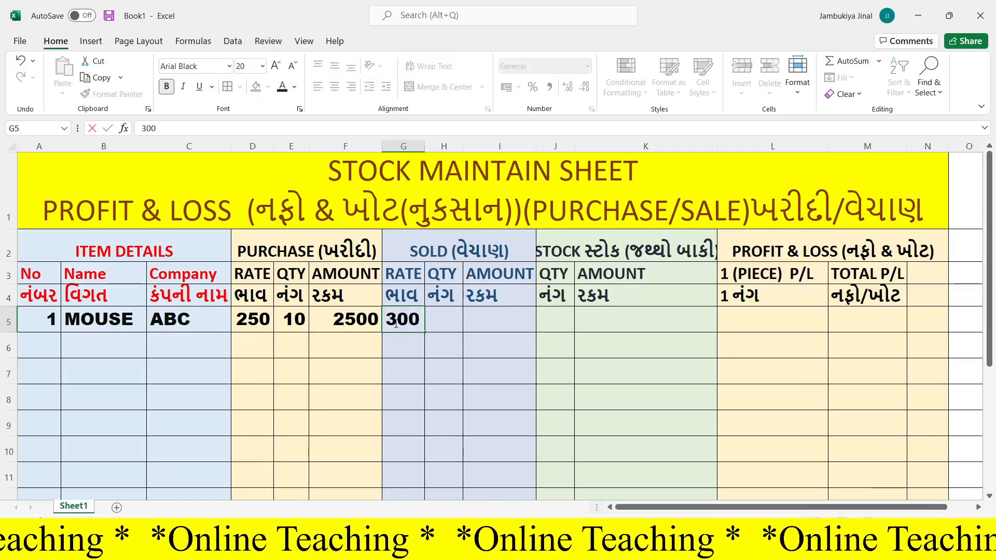
{"action": "key", "text": "Tab"}
{"action": "type", "text": "5"}
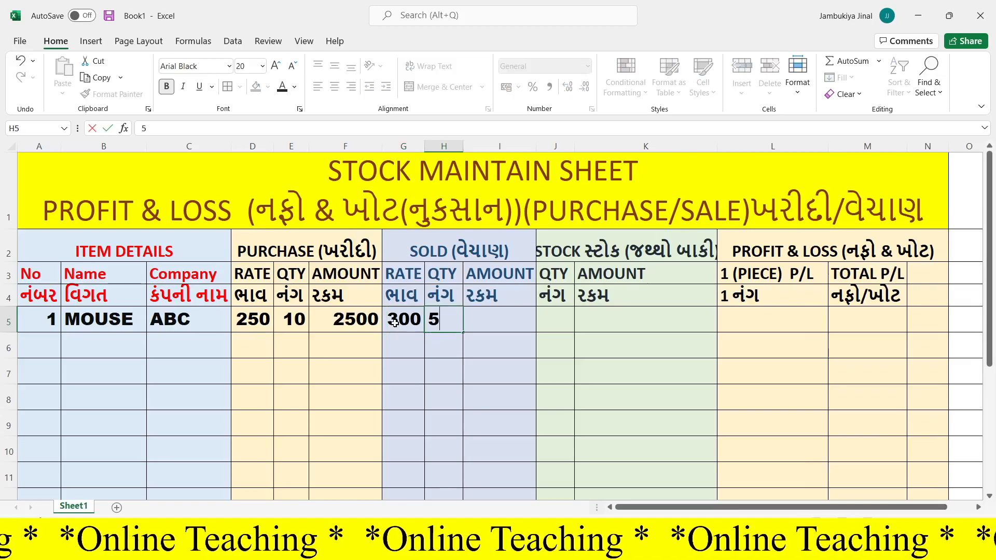
- Calculate the sold amount in I5 with the formula =G5*H5 and widen column I slightly
{"action": "key", "text": "Tab"}
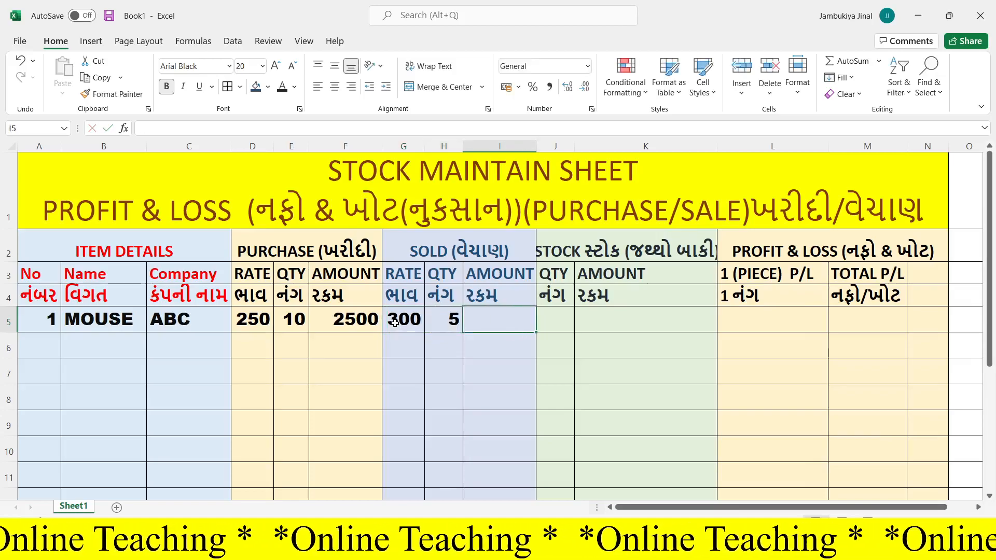
{"action": "type", "text": "="}
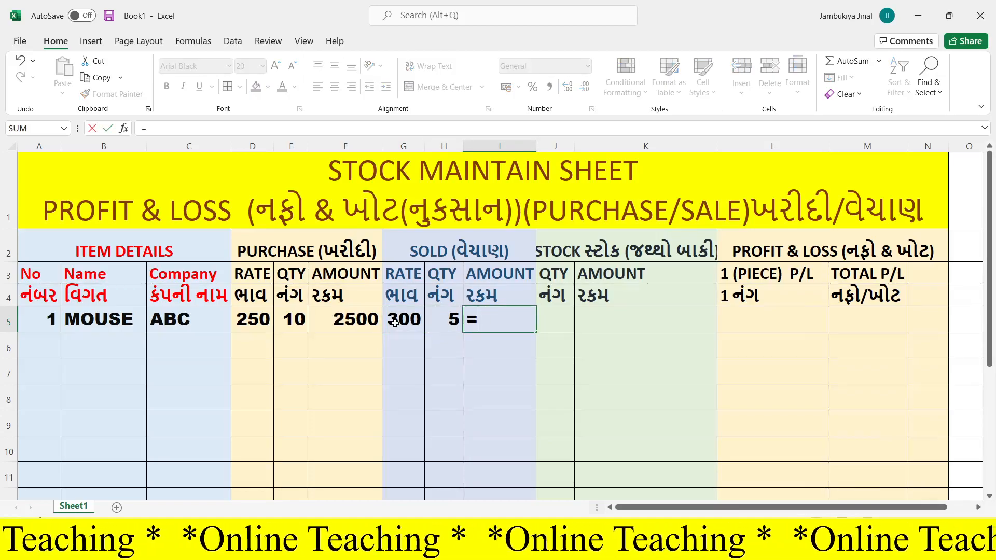
{"action": "left_click", "coordinate": [393, 323]}
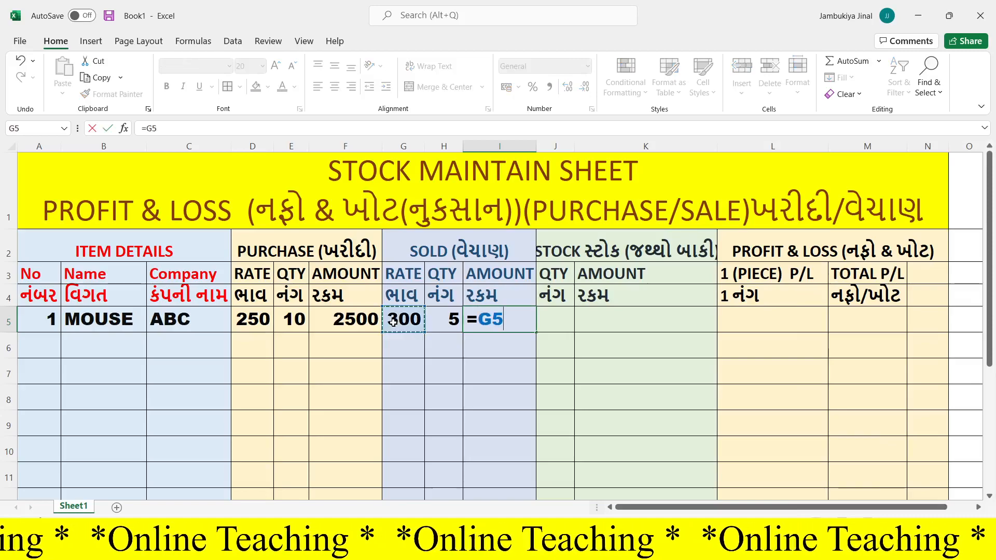
{"action": "type", "text": "*"}
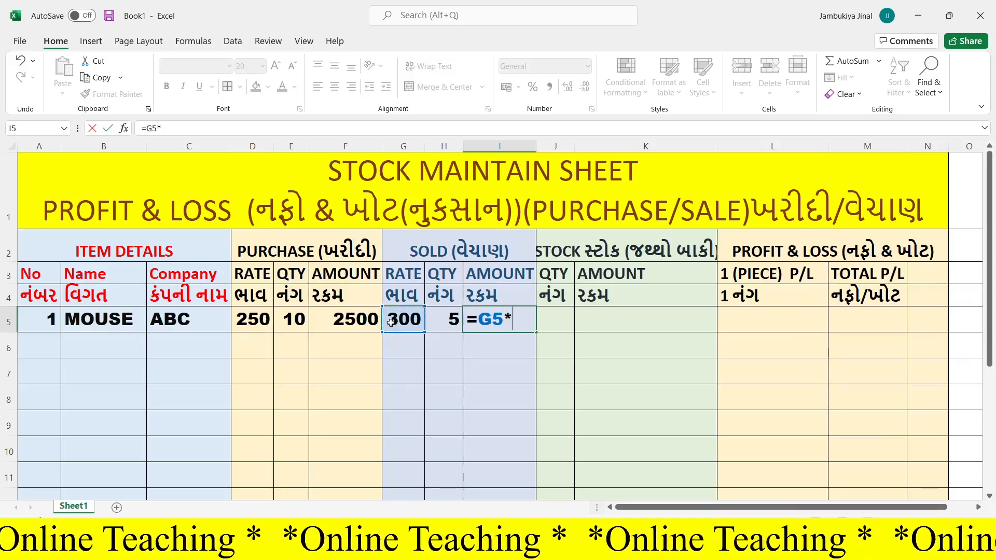
{"action": "left_click", "coordinate": [443, 324]}
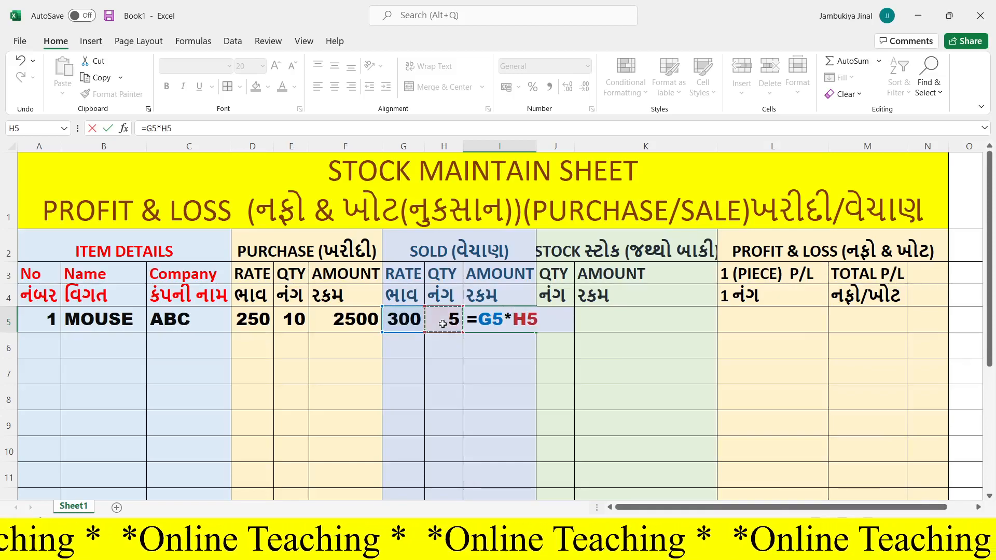
{"action": "key", "text": "Return"}
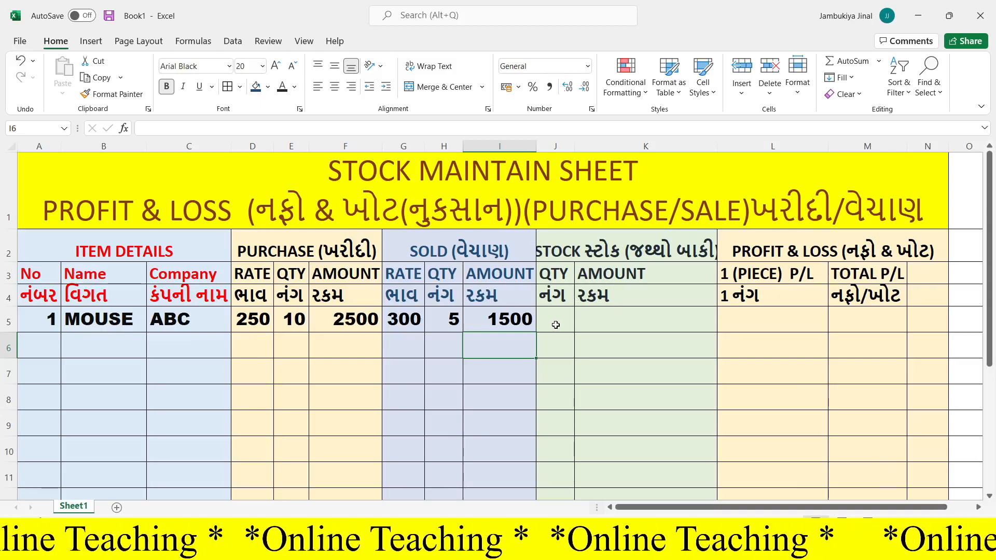
{"action": "left_click_drag", "start_coordinate": [537, 147], "coordinate": [544, 148]}
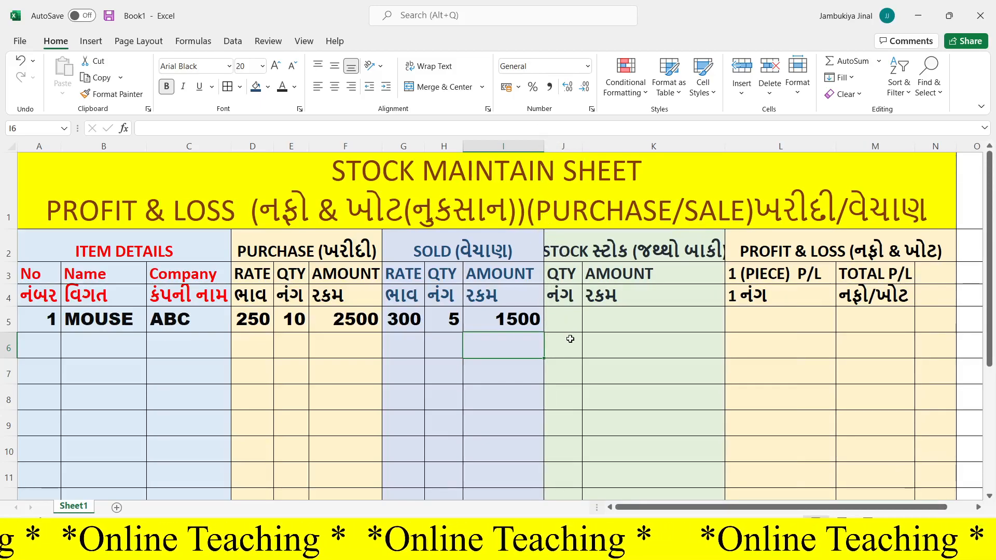
- Calculate the remaining stock quantity in J5 with the formula =E5-H5
{"action": "left_click", "coordinate": [559, 325]}
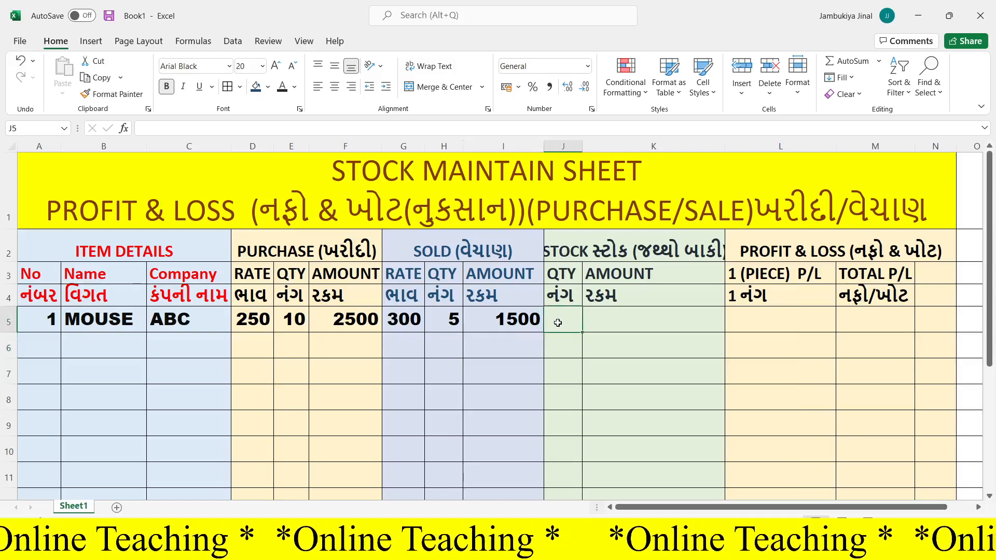
{"action": "type", "text": "="}
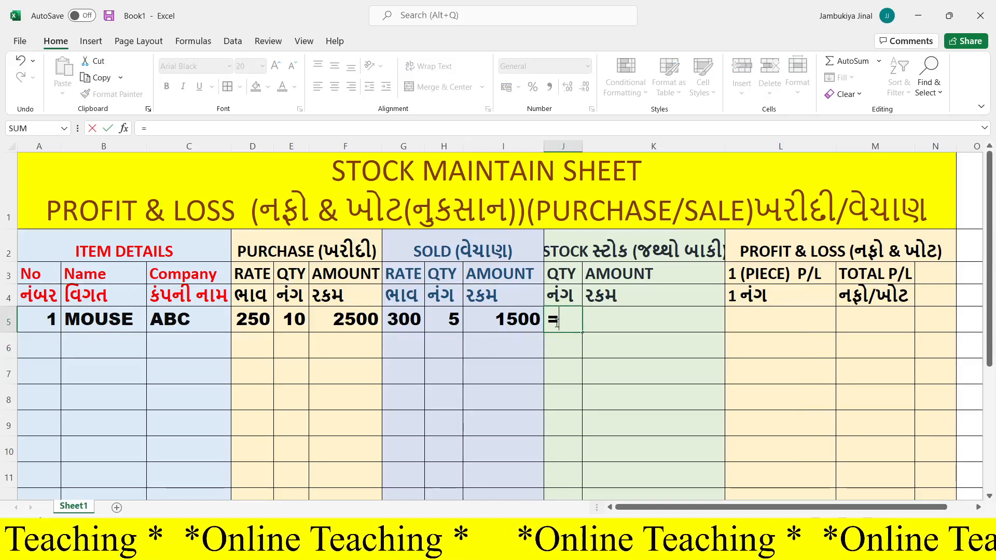
{"action": "left_click", "coordinate": [291, 325]}
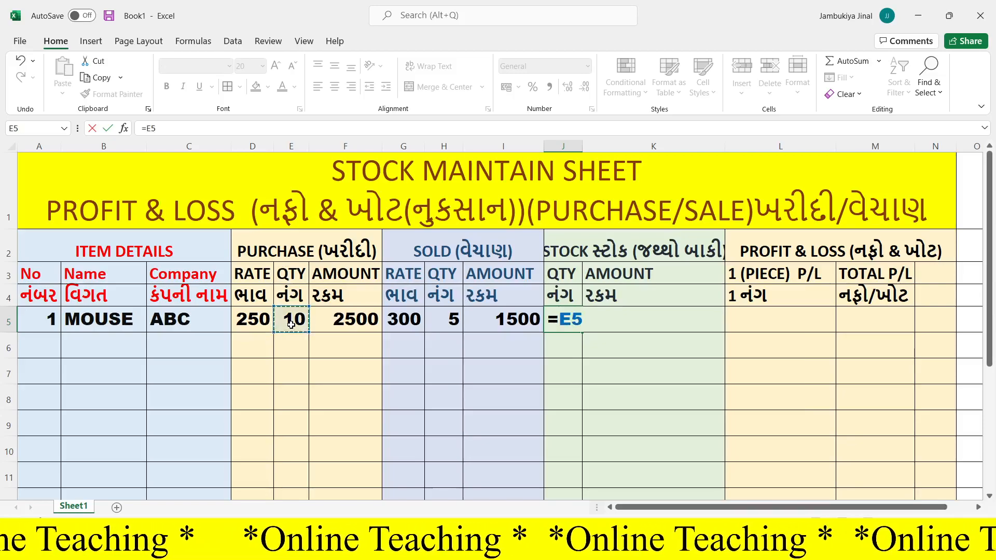
{"action": "type", "text": "-"}
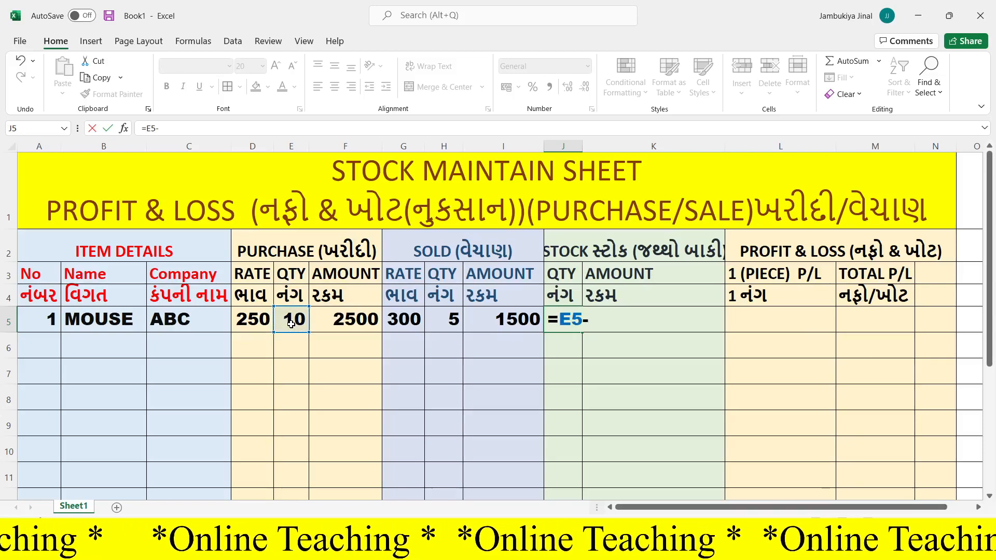
{"action": "left_click", "coordinate": [450, 319]}
{"action": "key", "text": "Return"}
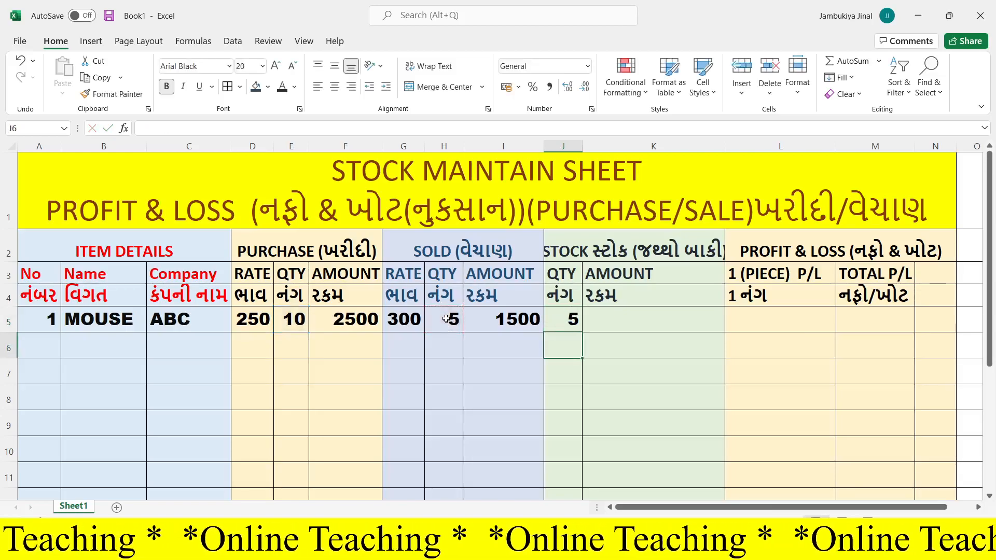
- Calculate the stock amount in K5 by multiplying the stock quantity by the purchase rate, =J5*D5
{"action": "key", "text": "Up"}
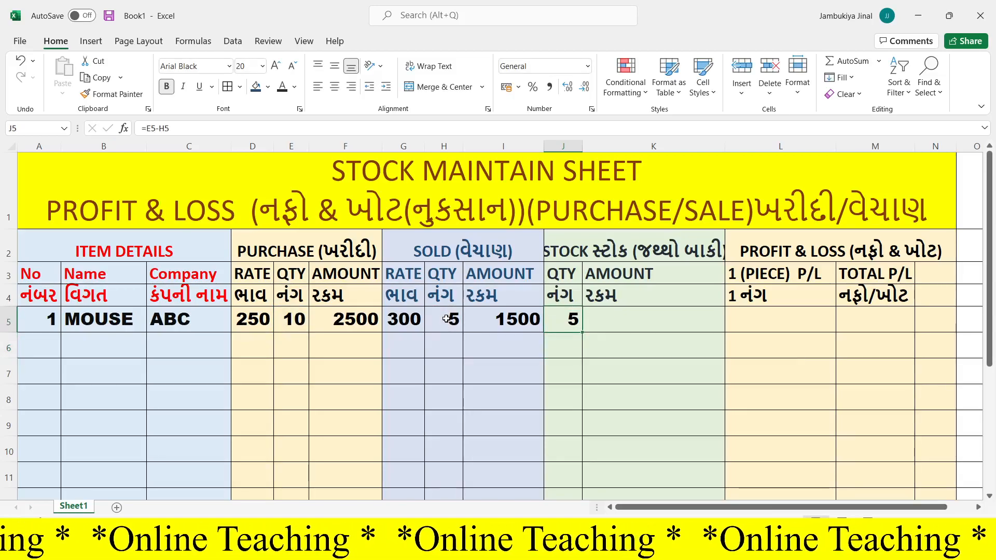
{"action": "key", "text": "Right"}
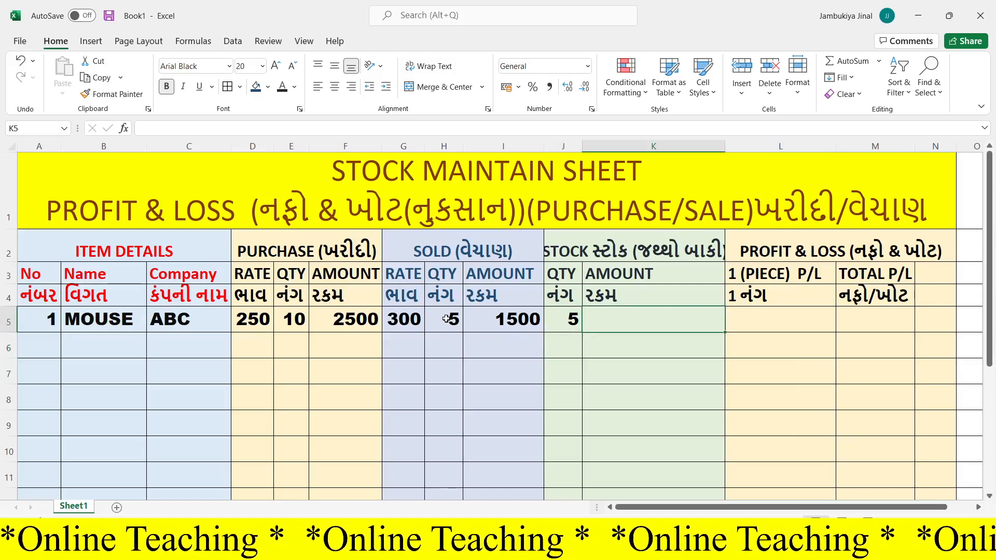
{"action": "type", "text": "="}
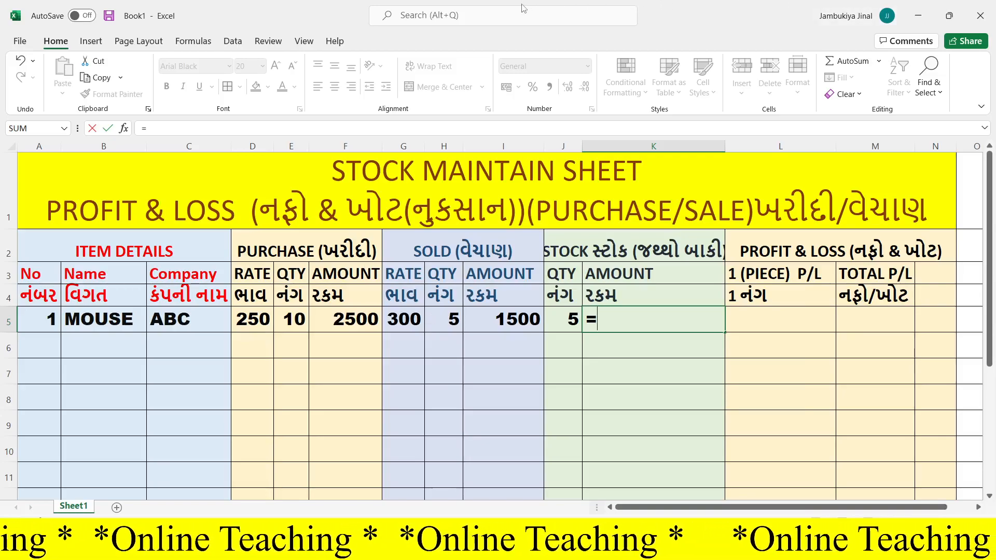
{"action": "left_click", "coordinate": [564, 326]}
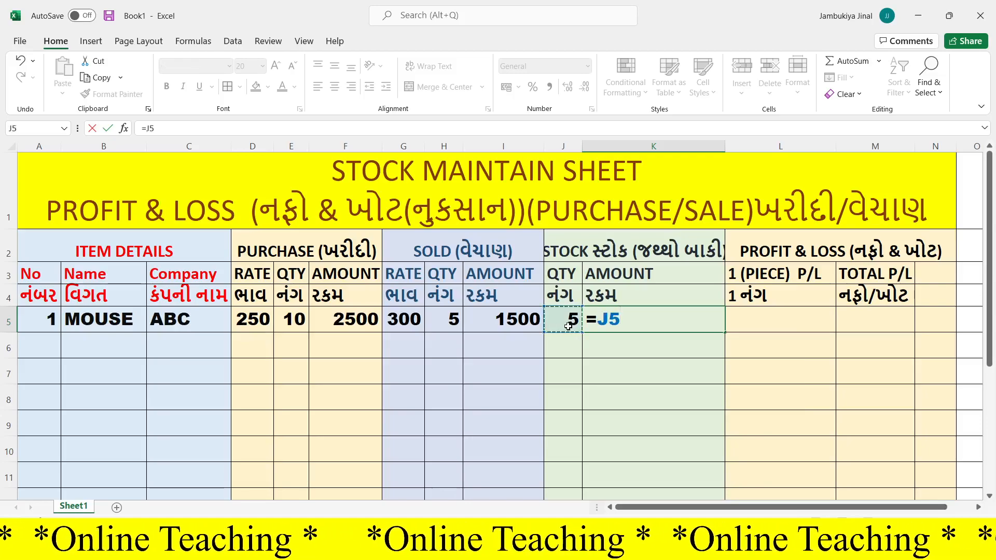
{"action": "type", "text": "*"}
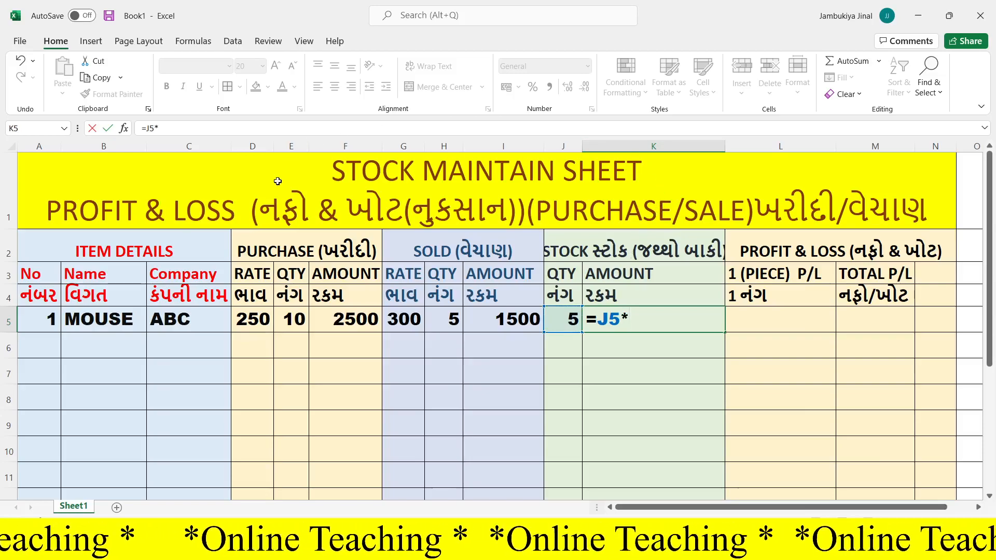
{"action": "left_click", "coordinate": [251, 325]}
{"action": "key", "text": "Return"}
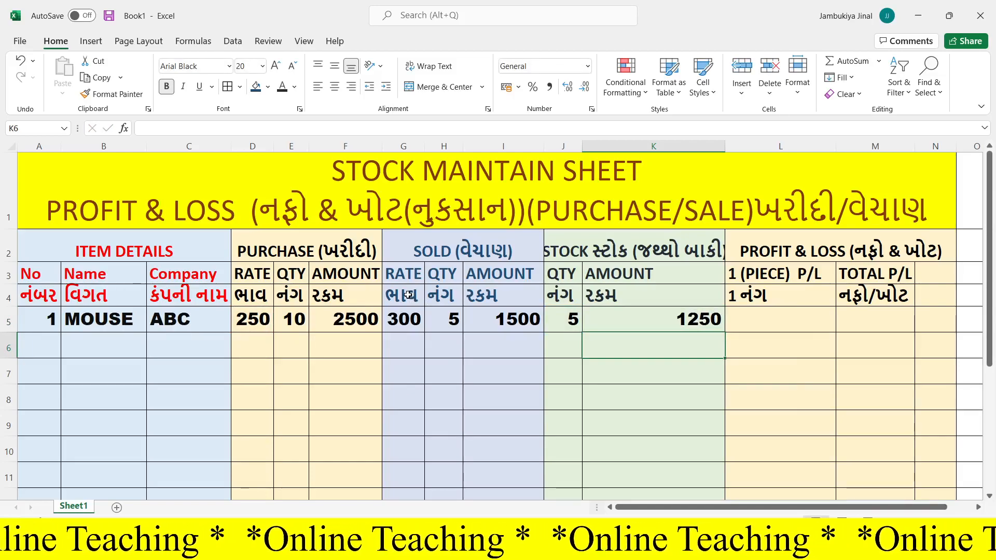
- Calculate the profit or loss per piece in L5 with the formula =G5-D5
{"action": "left_click", "coordinate": [781, 315]}
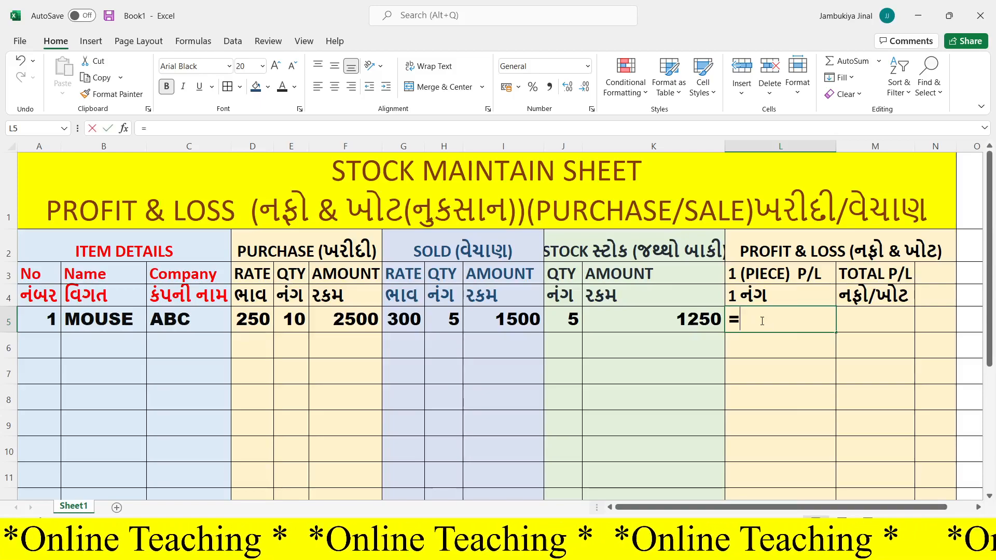
{"action": "type", "text": "="}
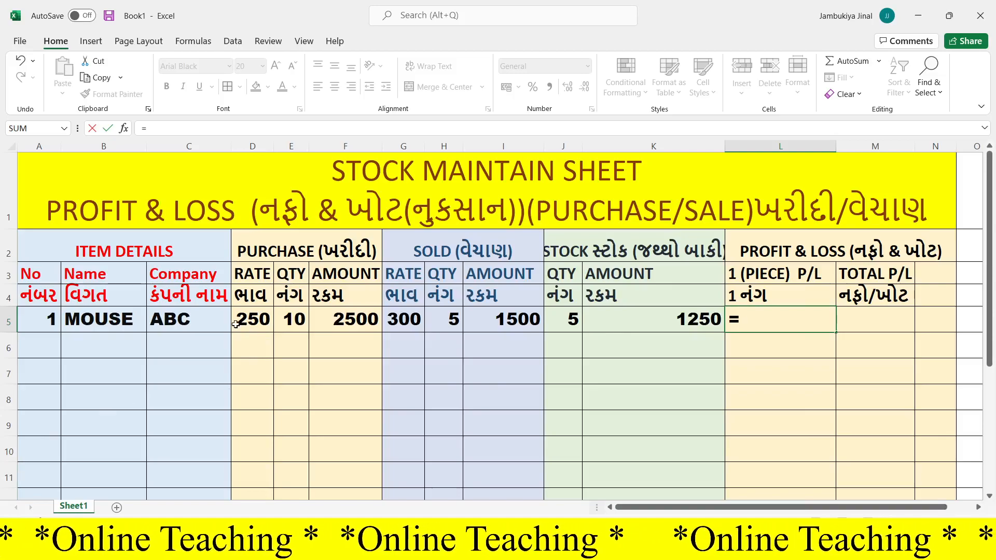
{"action": "left_click", "coordinate": [408, 323]}
{"action": "type", "text": "-"}
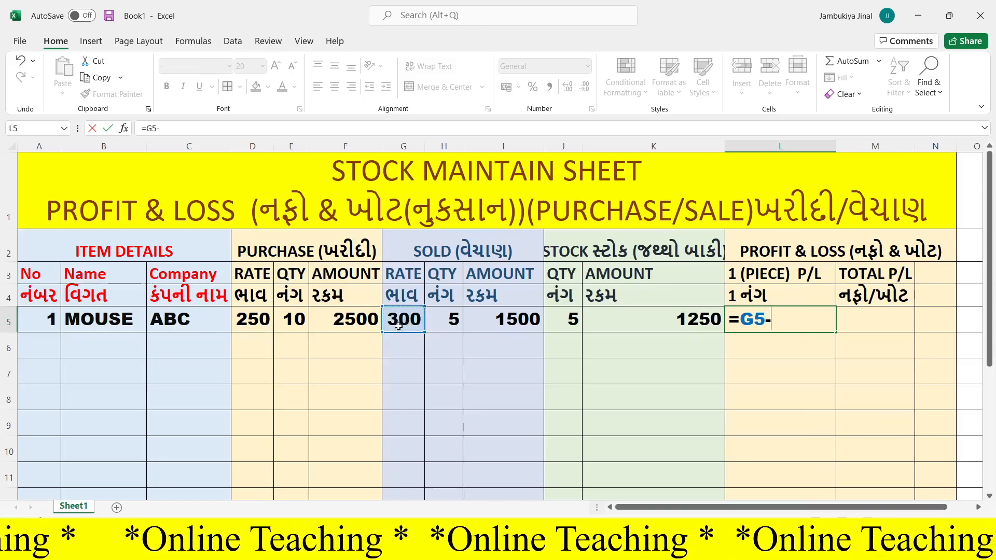
{"action": "left_click", "coordinate": [250, 325]}
{"action": "key", "text": "Return"}
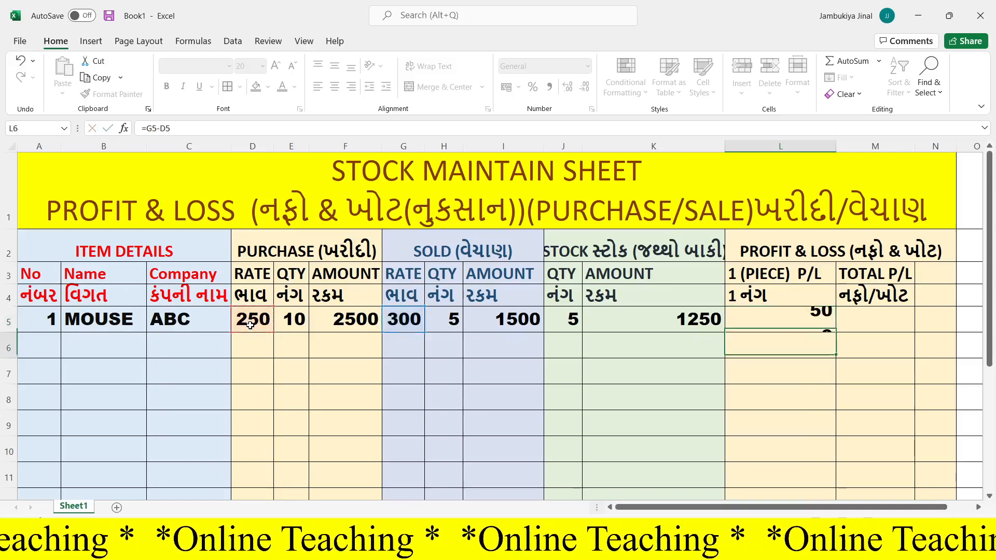
{"action": "key", "text": "Up"}
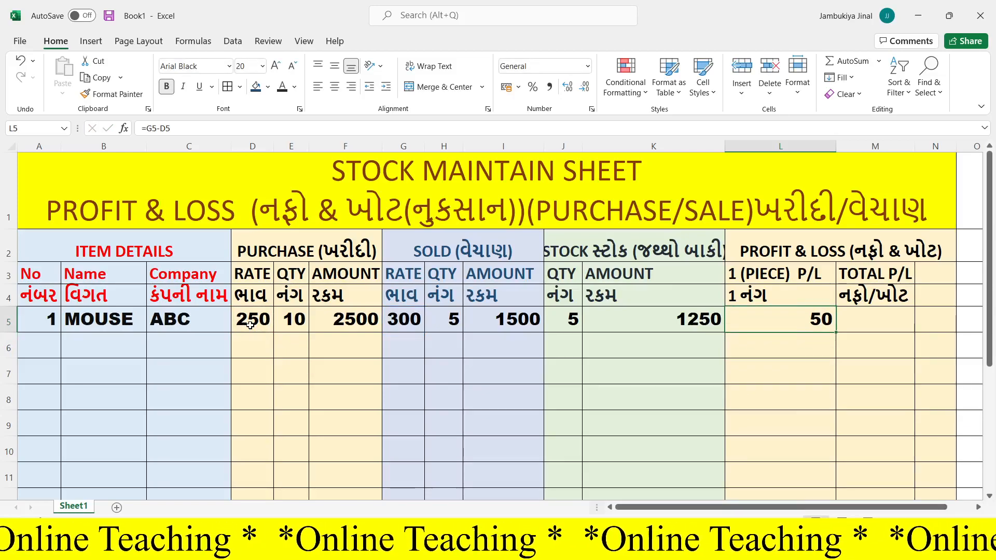
- Calculate the total profit or loss in M5 with the formula =H5*L5
{"action": "left_click", "coordinate": [864, 324]}
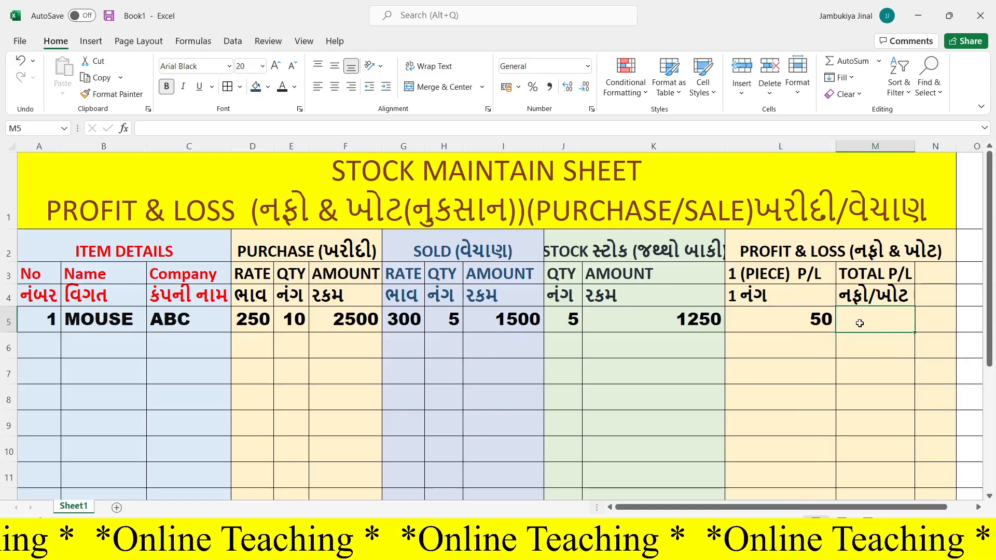
{"action": "type", "text": "="}
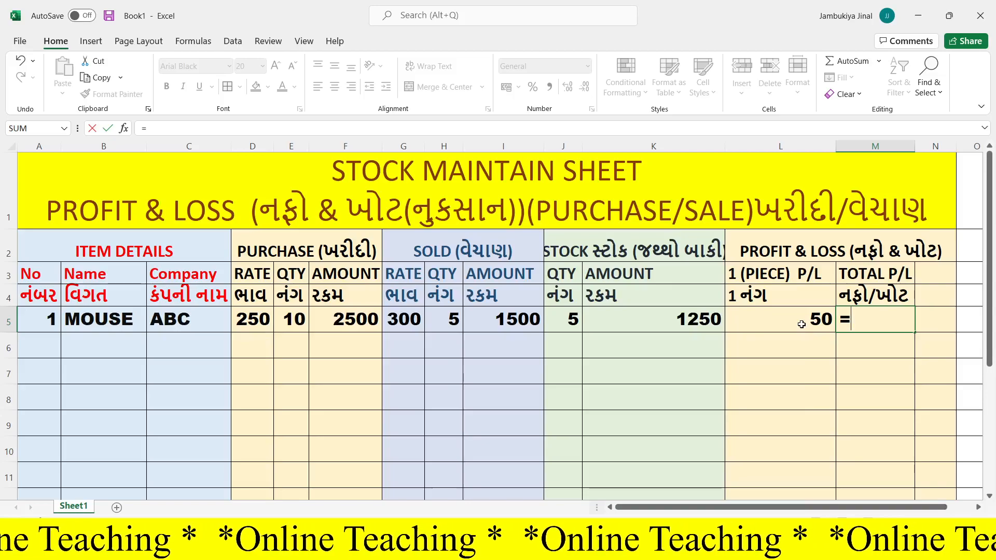
{"action": "left_click", "coordinate": [446, 318]}
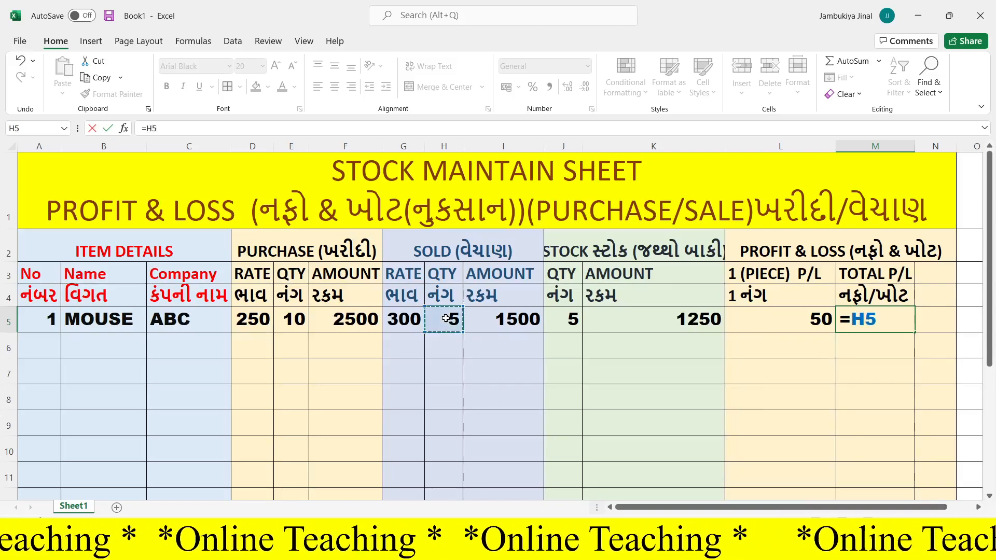
{"action": "type", "text": "*"}
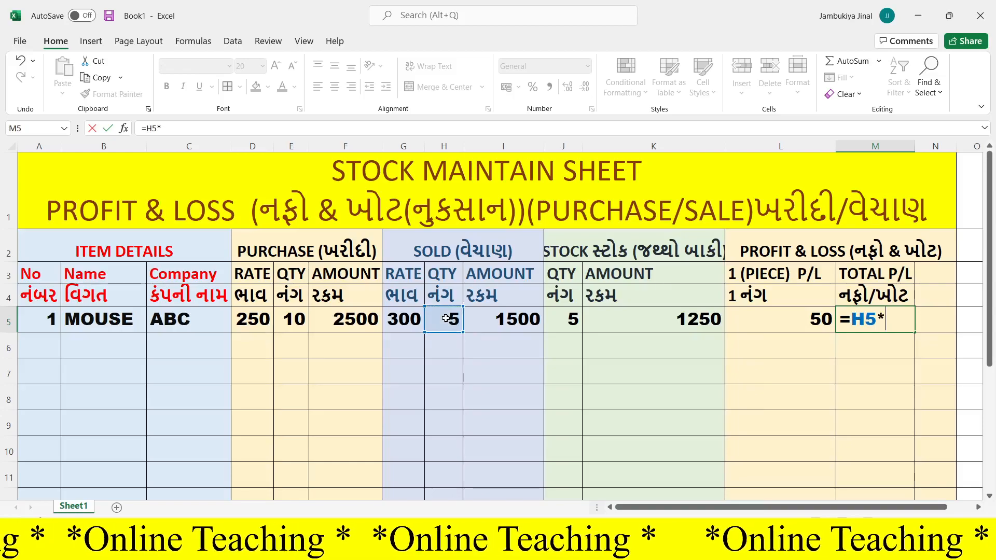
{"action": "left_click", "coordinate": [779, 318]}
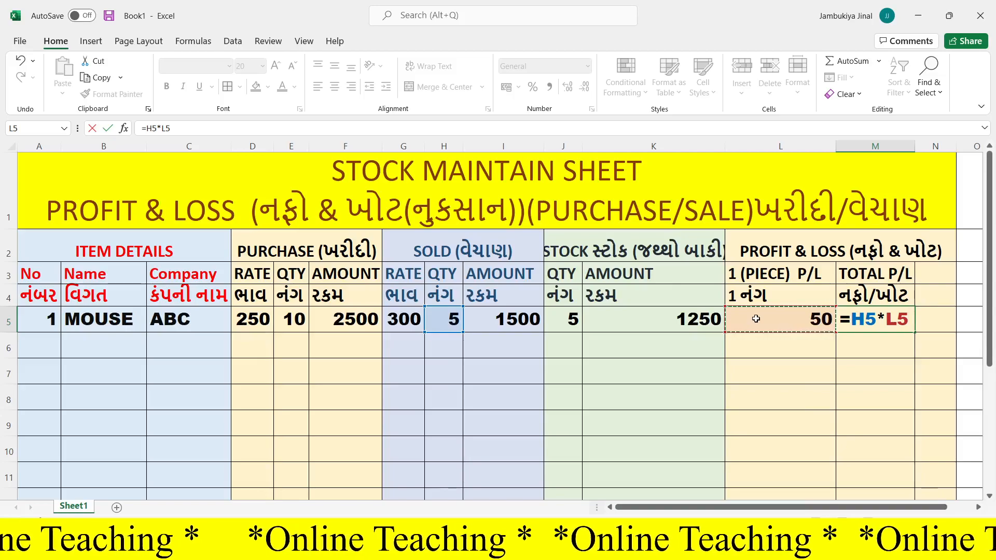
{"action": "key", "text": "Return"}
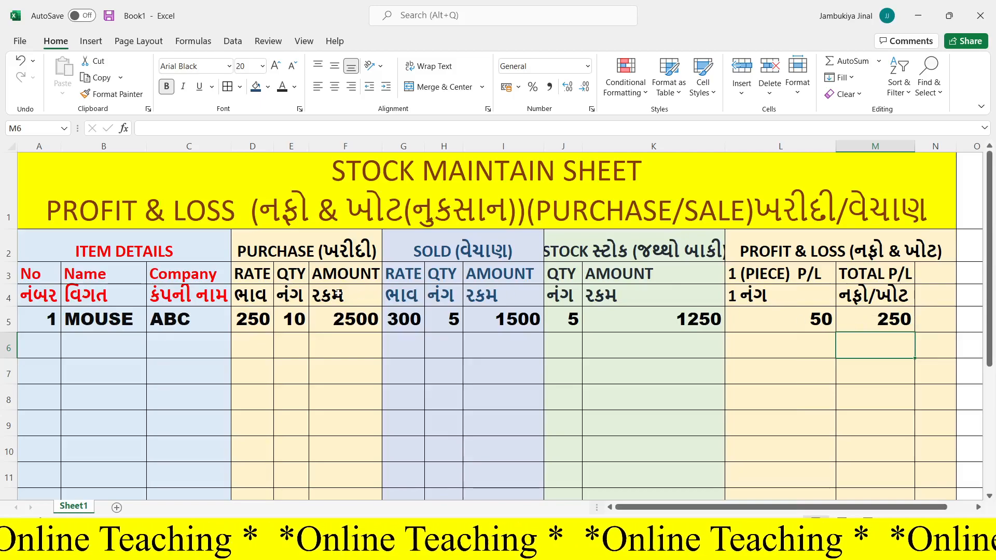
- Change the purchase rate in D5 to 200 and the sold rate in G5 to 100
{"action": "left_click", "coordinate": [256, 323]}
{"action": "type", "text": "200"}
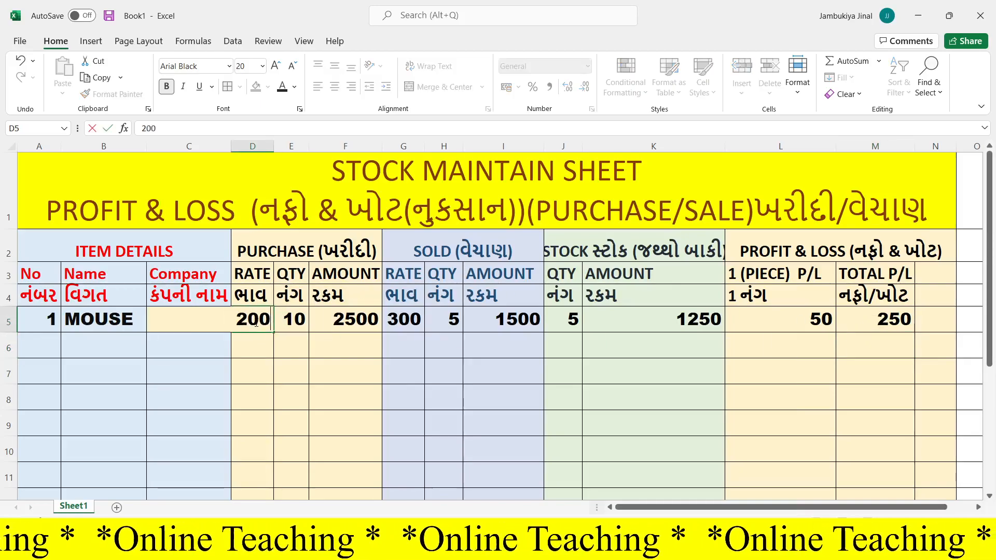
{"action": "key", "text": "Right"}
{"action": "key", "text": "Right"}
{"action": "key", "text": "Right"}
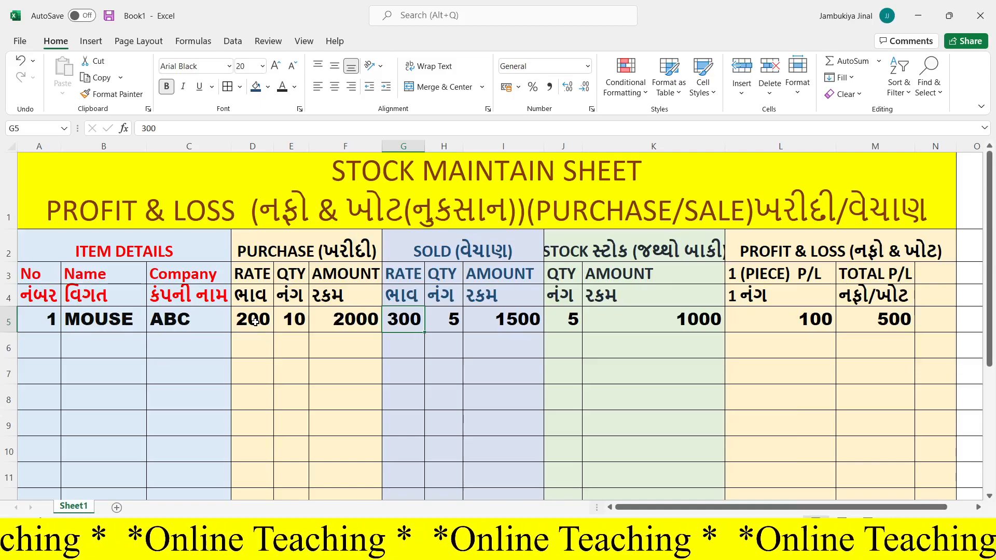
{"action": "type", "text": "100"}
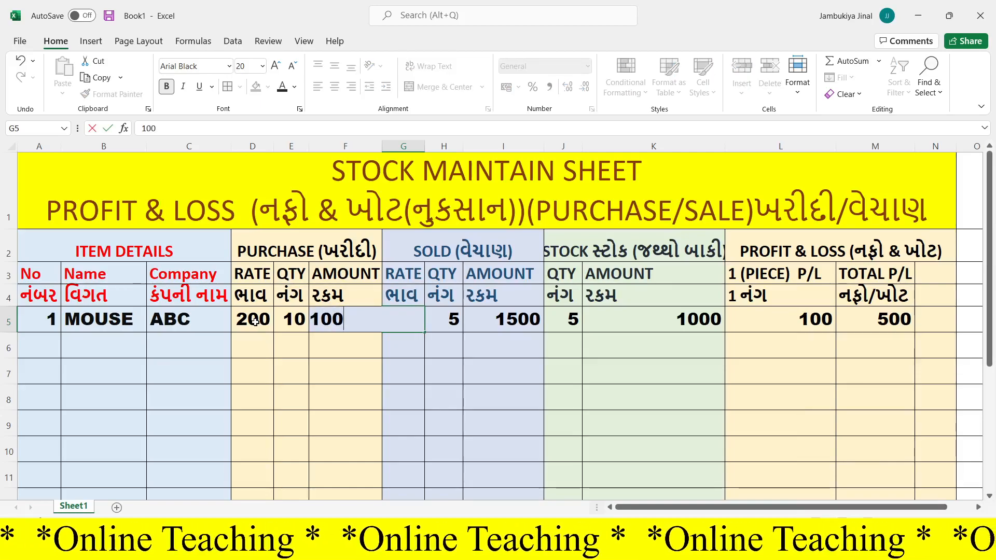
{"action": "key", "text": "Return"}
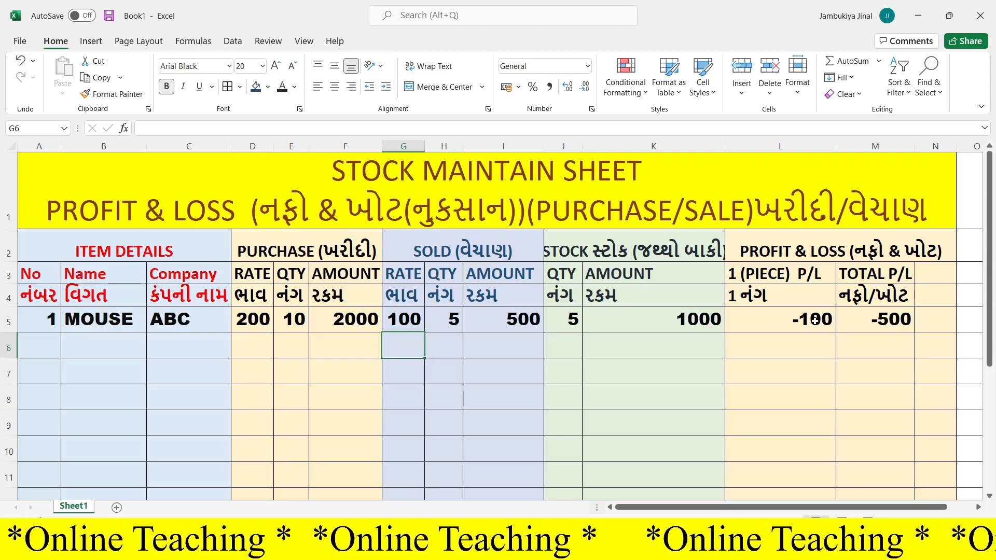
- Format the profit/loss cells L5:M5 as Number with two decimal places and negative numbers in red with a minus sign
{"action": "left_click", "coordinate": [859, 319]}
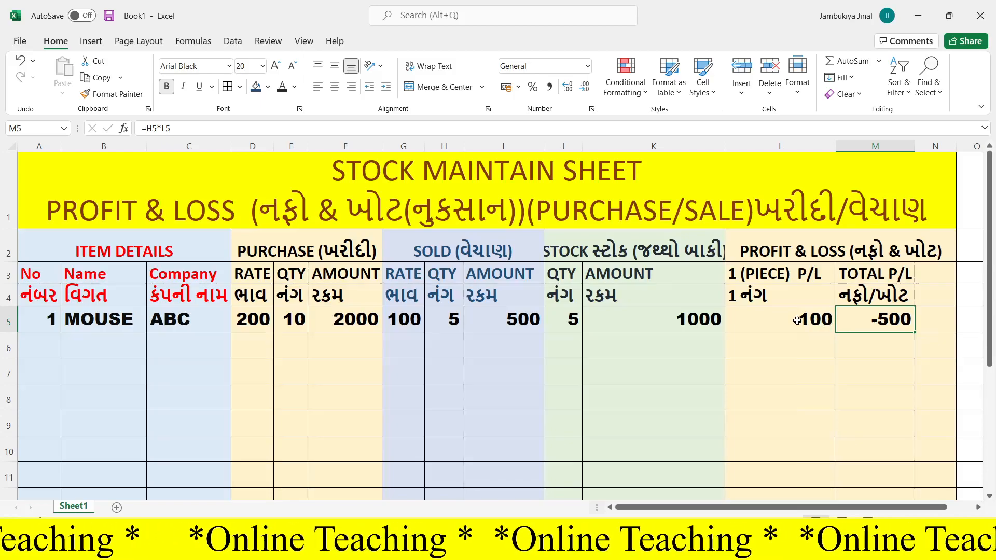
{"action": "left_click_drag", "start_coordinate": [797, 321], "coordinate": [856, 325]}
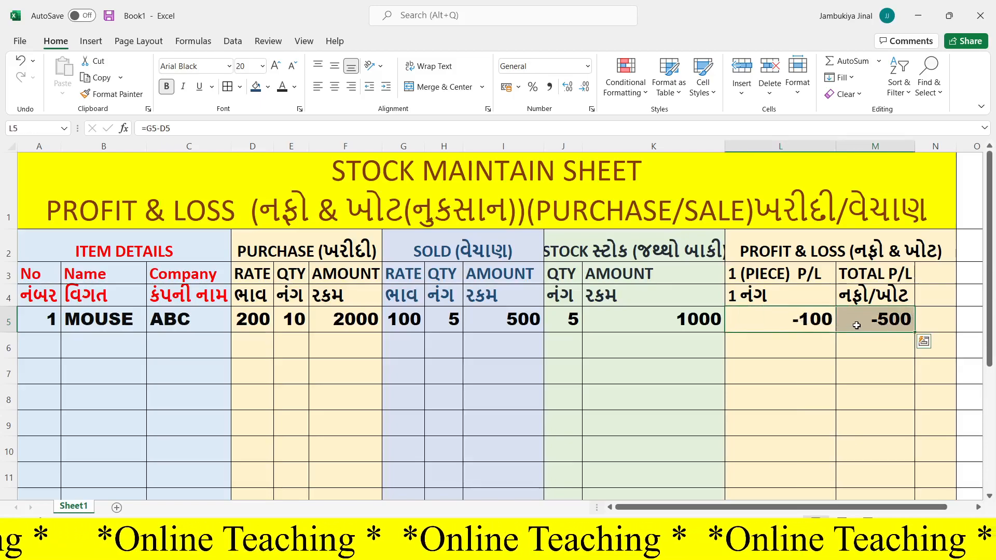
{"action": "left_click", "coordinate": [591, 110]}
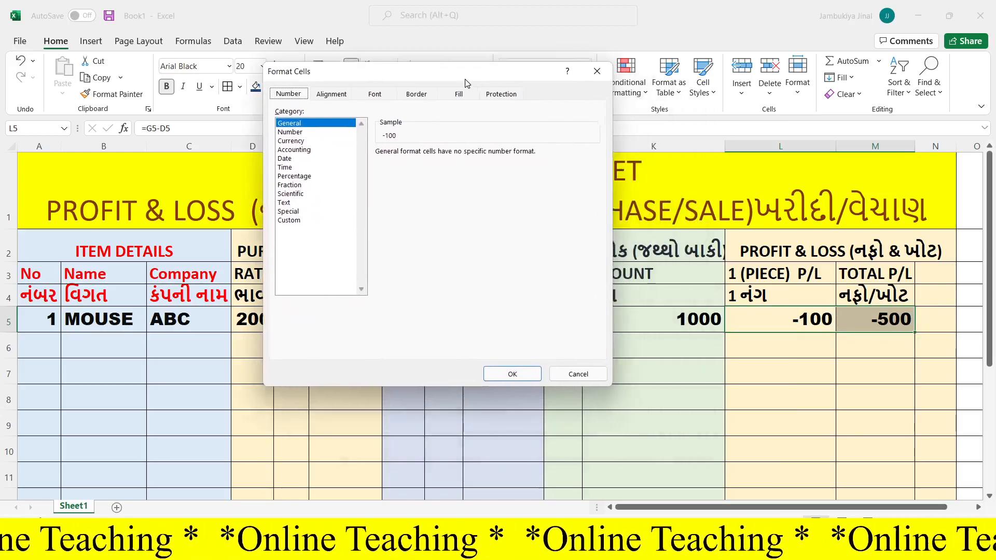
{"action": "left_click_drag", "start_coordinate": [468, 84], "coordinate": [457, 75]}
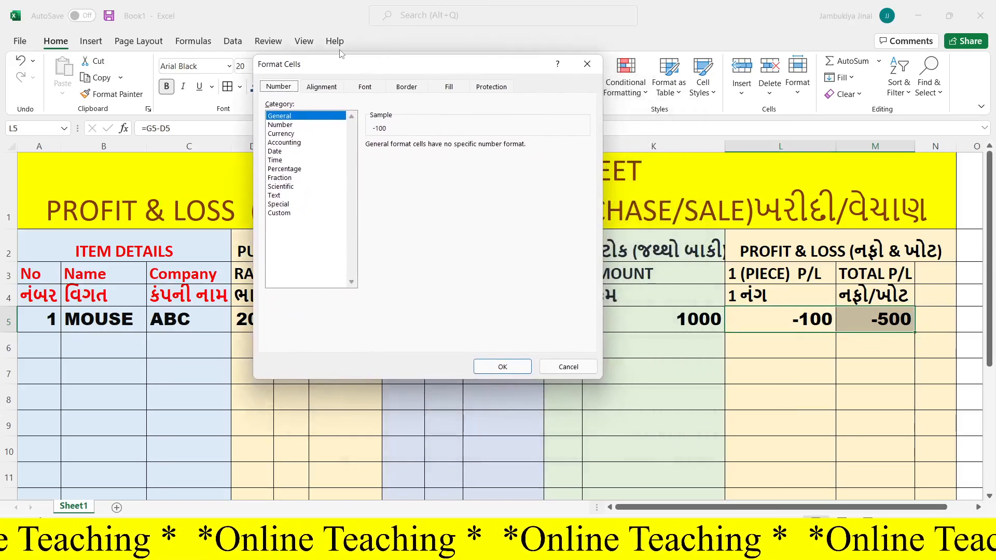
{"action": "left_click", "coordinate": [281, 125]}
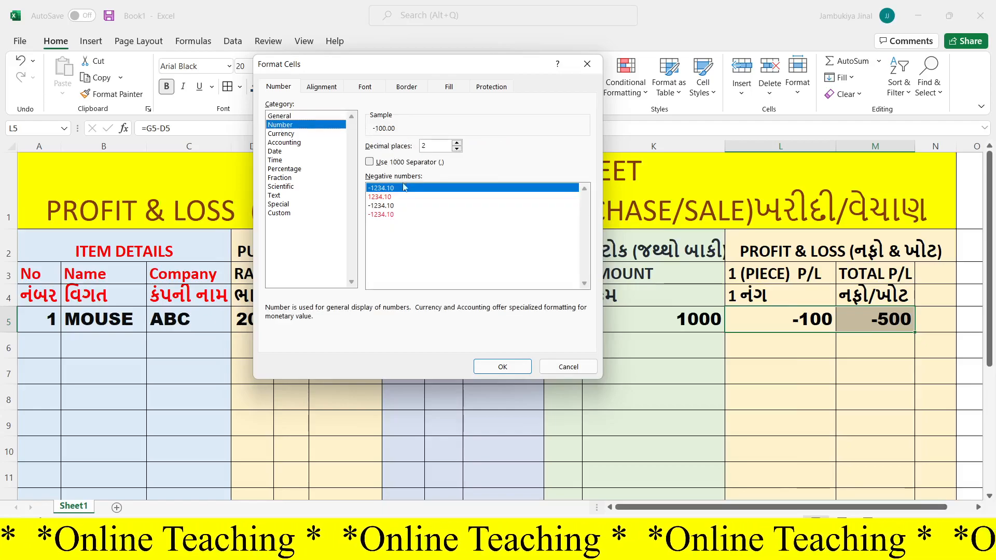
{"action": "left_click", "coordinate": [384, 215]}
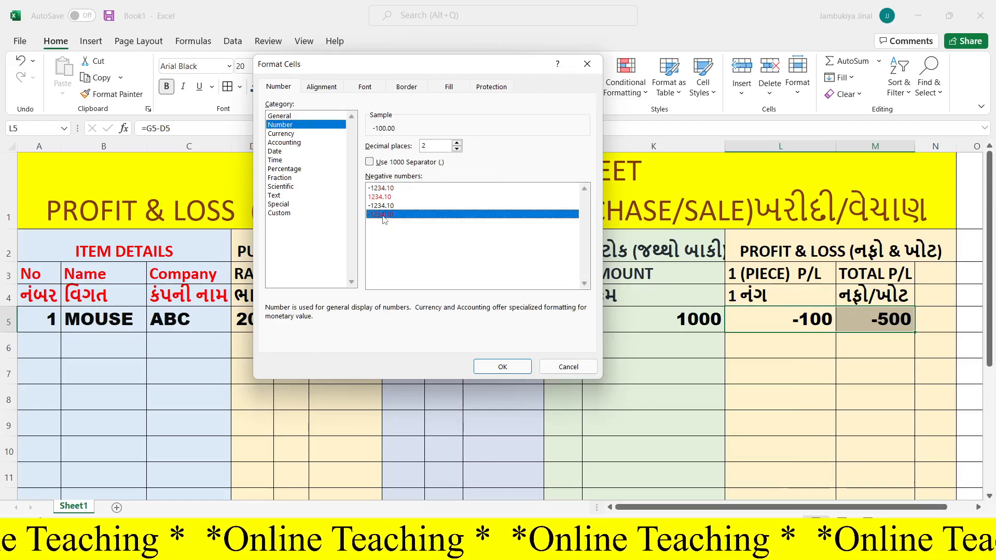
{"action": "left_click", "coordinate": [501, 369]}
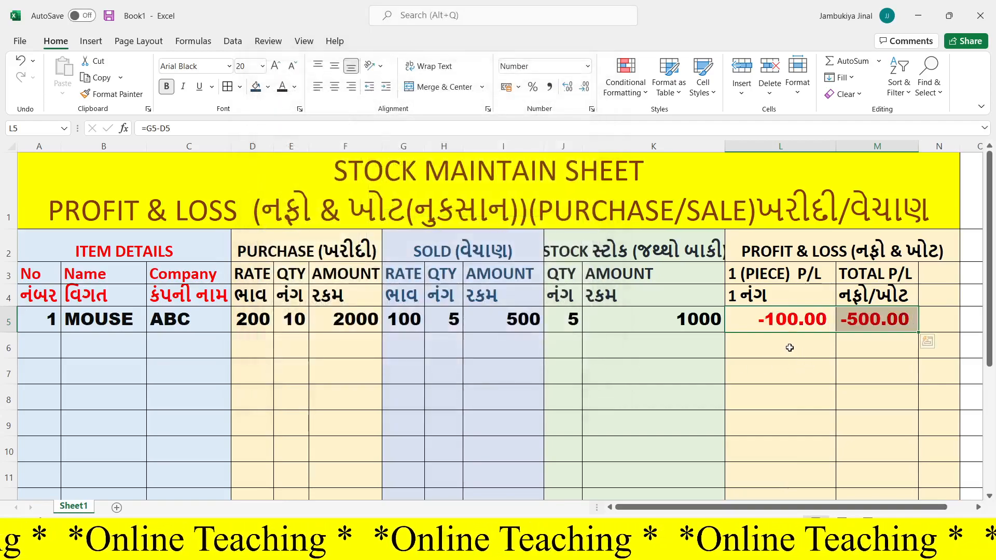
{"action": "left_click", "coordinate": [774, 344]}
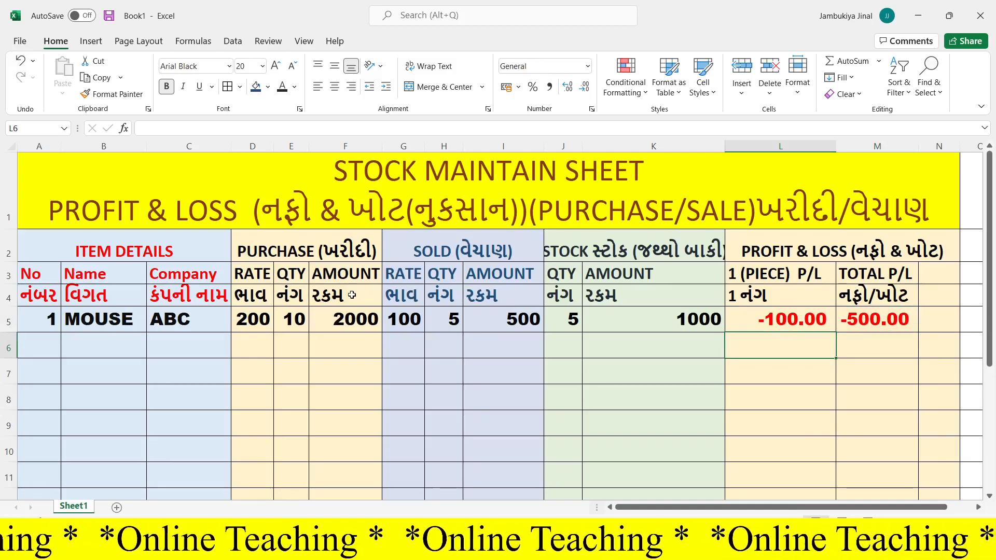
- Set the sold rate in G5 to 250
{"action": "left_click", "coordinate": [257, 319]}
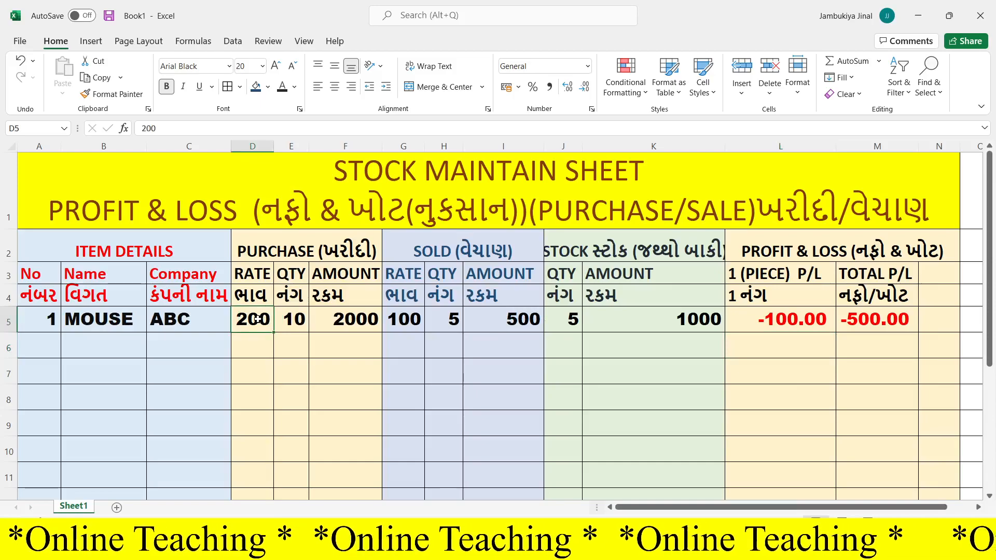
{"action": "left_click", "coordinate": [404, 319]}
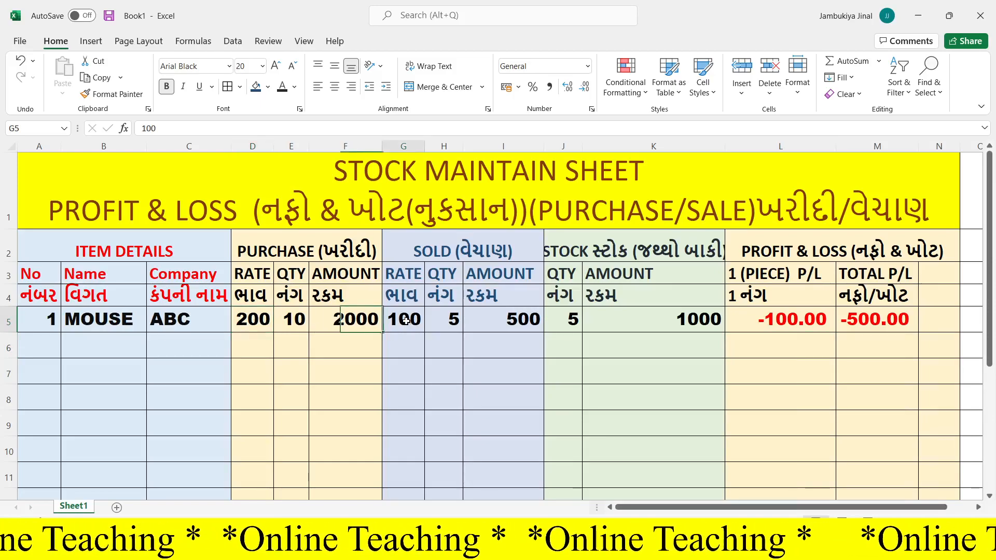
{"action": "type", "text": "250"}
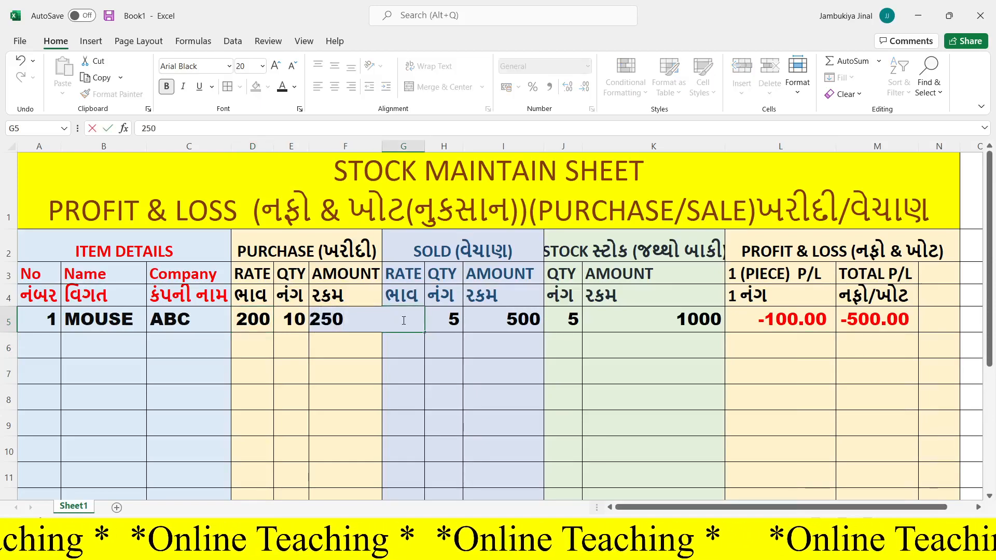
{"action": "key", "text": "Return"}
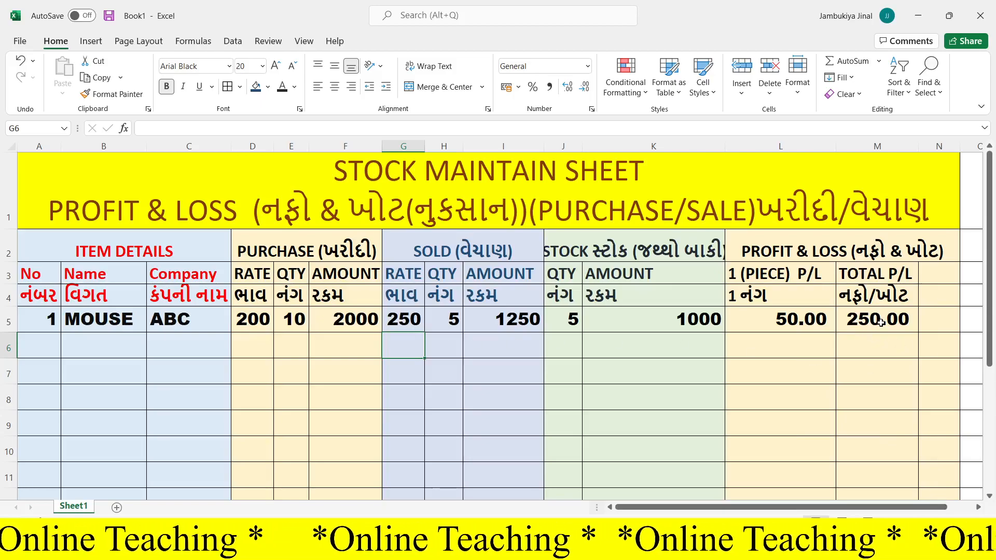
- Fill the purchase amount formula in F5 and the sold amount formula in I5 down to row 11
{"action": "left_click", "coordinate": [353, 320]}
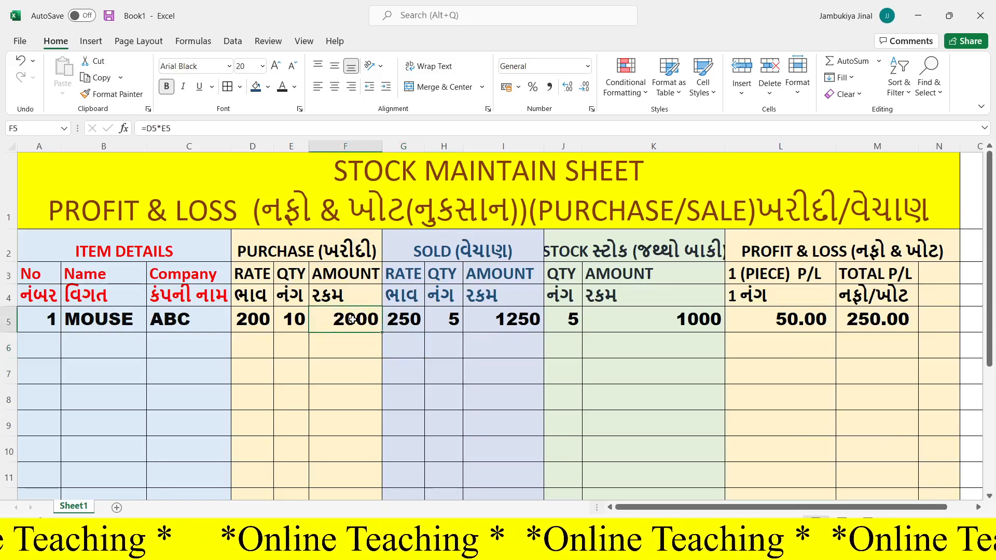
{"action": "left_click_drag", "start_coordinate": [384, 333], "coordinate": [374, 500]}
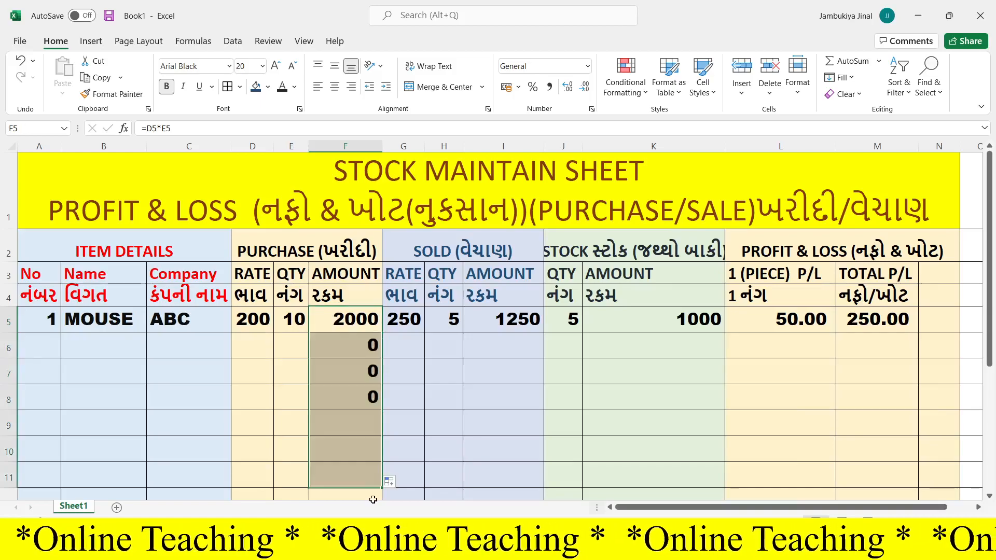
{"action": "left_click", "coordinate": [499, 322]}
{"action": "left_click_drag", "start_coordinate": [543, 335], "coordinate": [555, 477]}
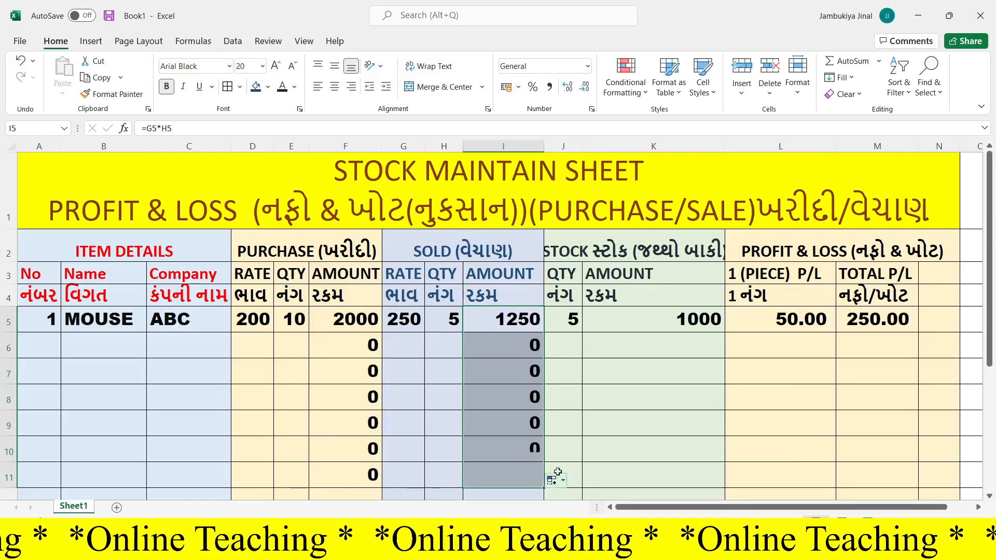
- Fill the stock quantity formula in J5 and the stock amount formula in K5 down to row 11
{"action": "left_click", "coordinate": [570, 321]}
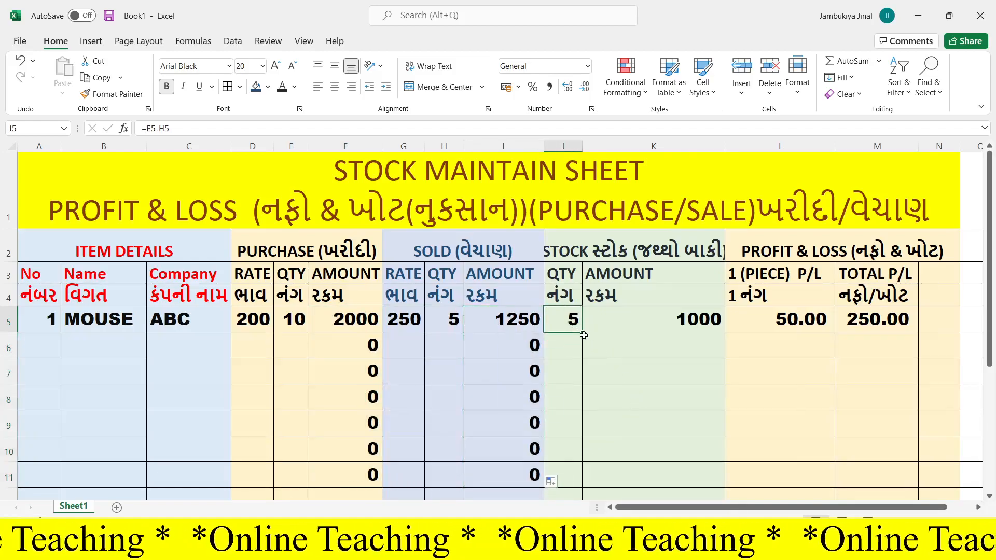
{"action": "left_click_drag", "start_coordinate": [583, 335], "coordinate": [589, 415]}
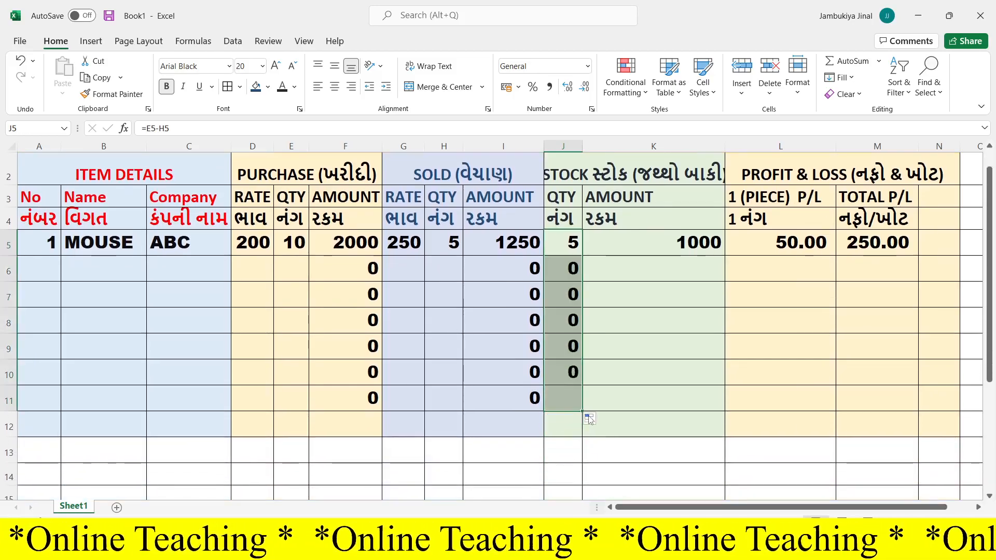
{"action": "scroll", "coordinate": [589, 415], "scroll_direction": "up", "scroll_amount": 1}
{"action": "left_click", "coordinate": [680, 319]}
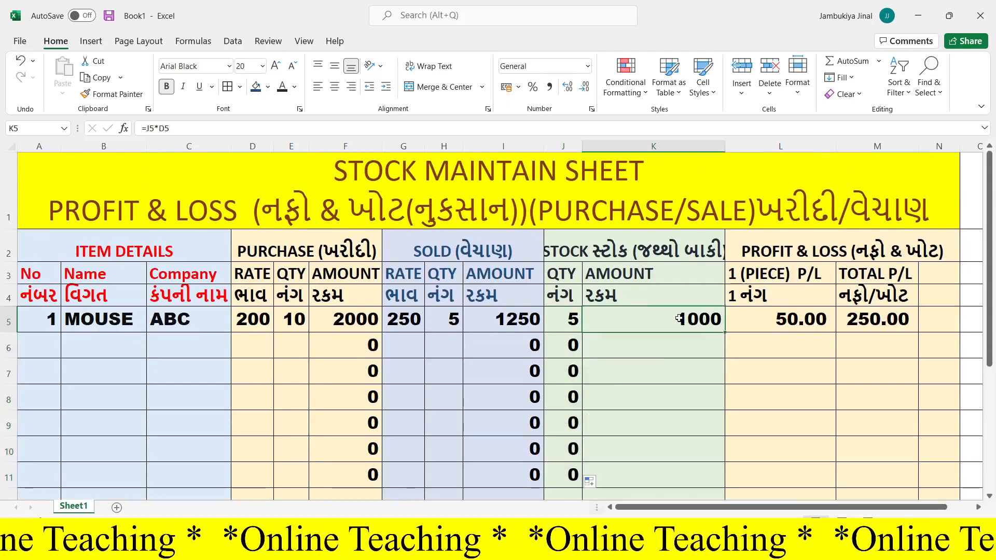
{"action": "left_click_drag", "start_coordinate": [724, 332], "coordinate": [719, 493]}
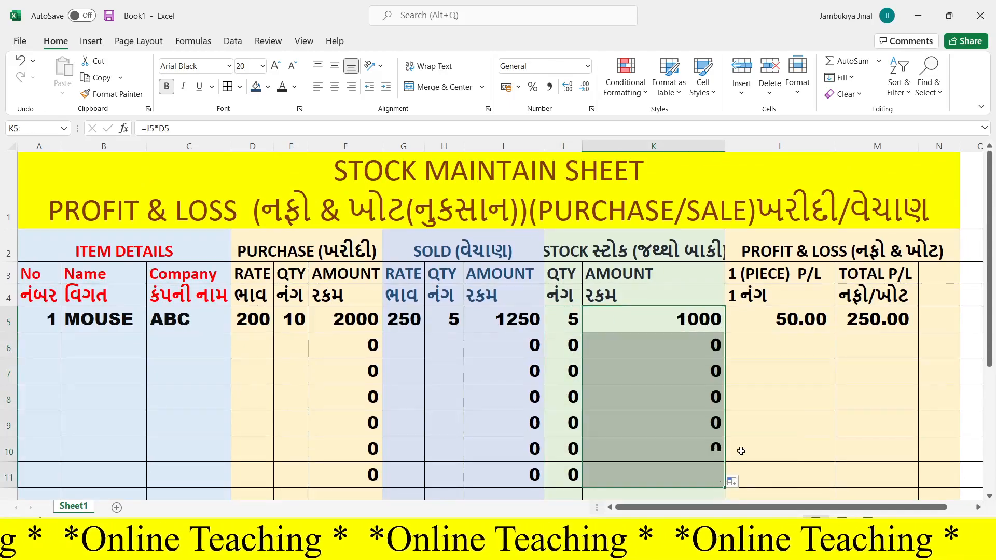
- Fill the per-piece profit/loss formula in L5 and the total profit/loss formula in M5 down to row 11
{"action": "left_click", "coordinate": [794, 319]}
{"action": "left_click_drag", "start_coordinate": [835, 332], "coordinate": [822, 483]}
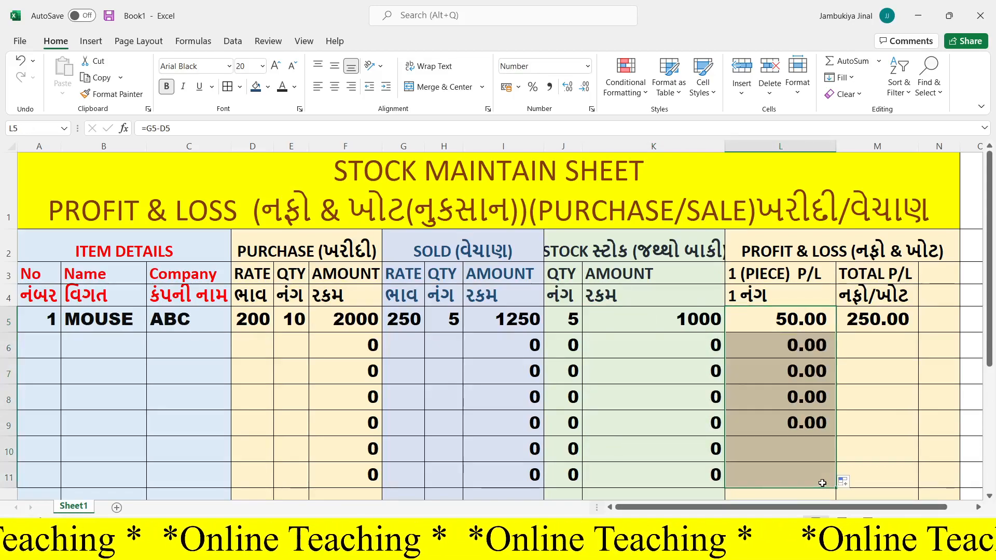
{"action": "left_click", "coordinate": [866, 321]}
{"action": "left_click_drag", "start_coordinate": [920, 336], "coordinate": [918, 487]}
{"action": "left_click", "coordinate": [901, 320]}
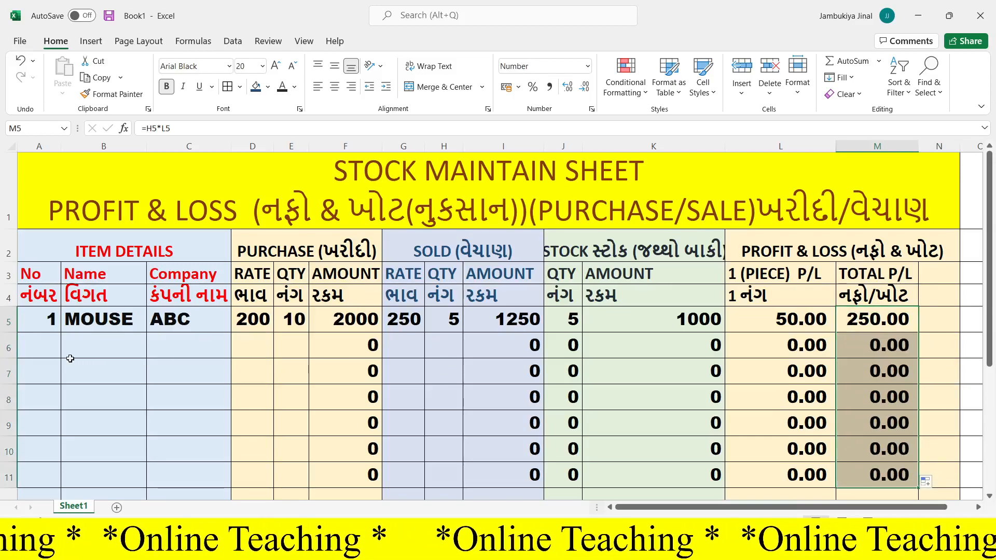
- Enter item number 2 with the name PEN DRIVE in row 6 and widen column B to 23.56
{"action": "left_click", "coordinate": [40, 347]}
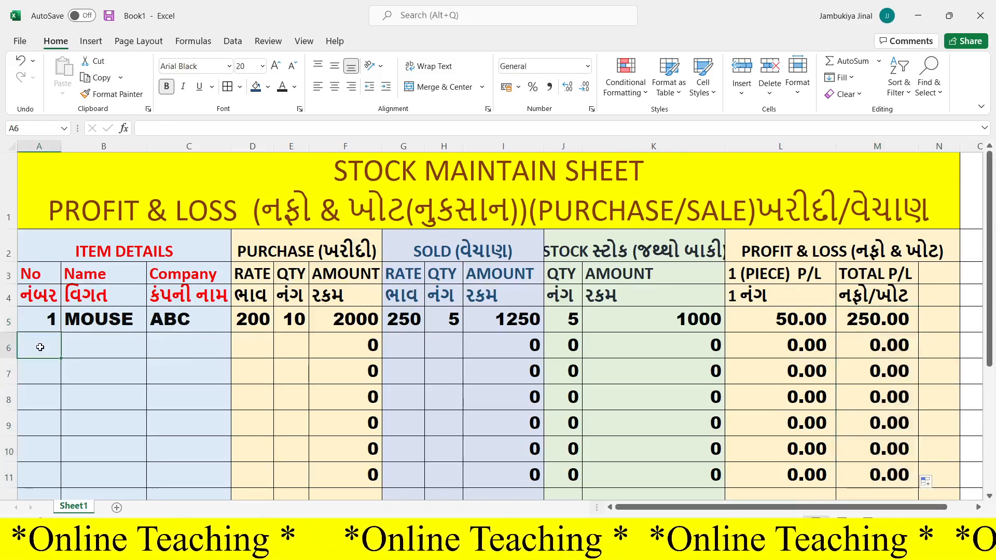
{"action": "type", "text": "2"}
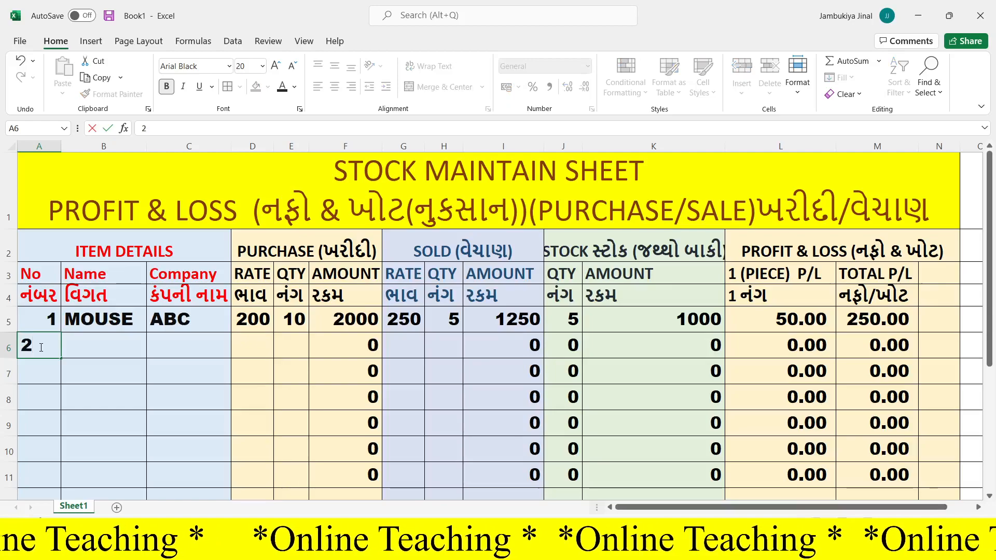
{"action": "key", "text": "Tab"}
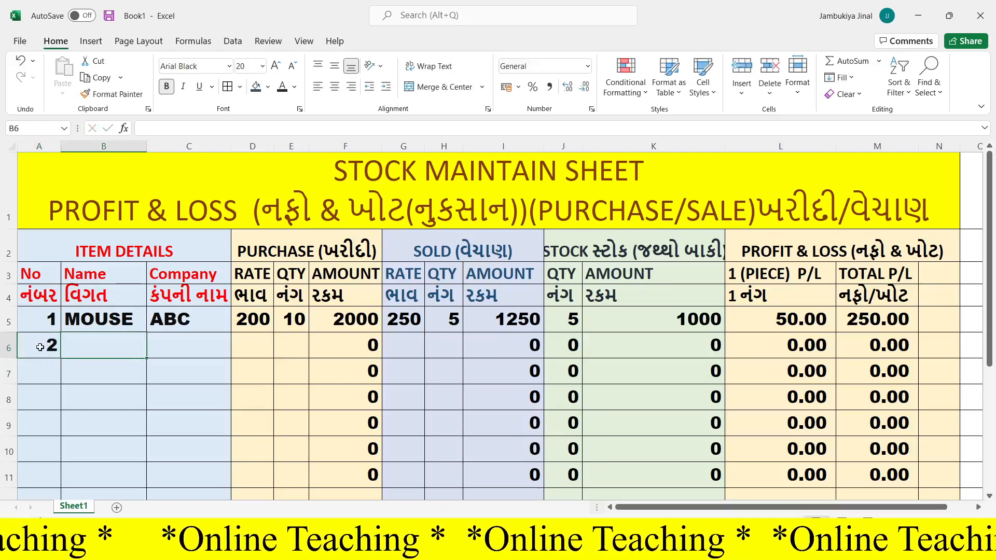
{"action": "type", "text": "PE"}
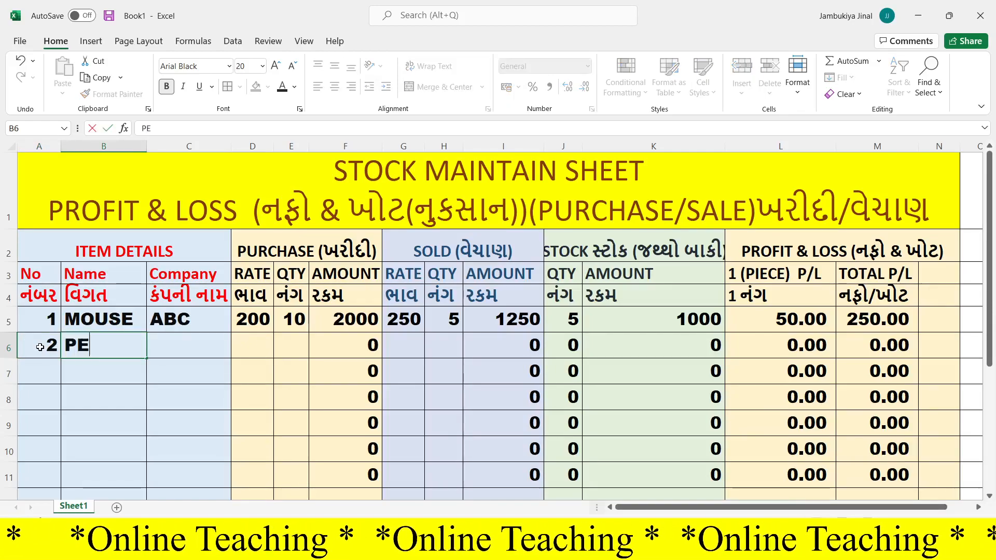
{"action": "type", "text": "N DRIVE"}
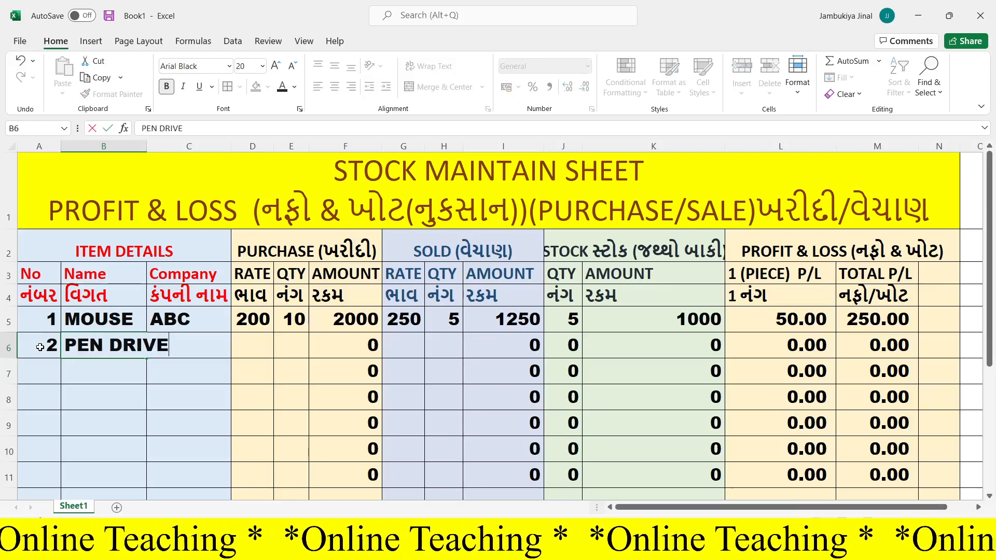
{"action": "key", "text": "Return"}
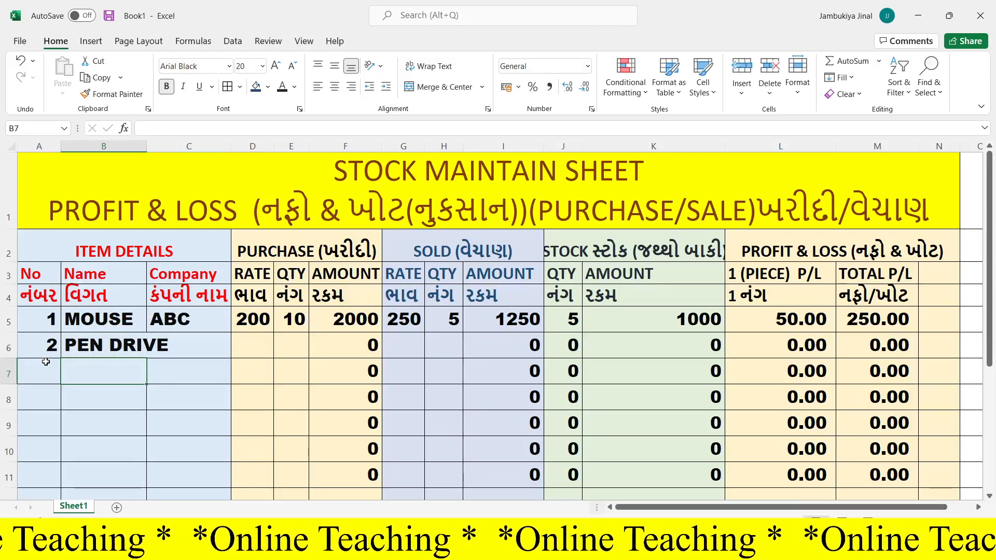
{"action": "left_click_drag", "start_coordinate": [142, 144], "coordinate": [176, 146]}
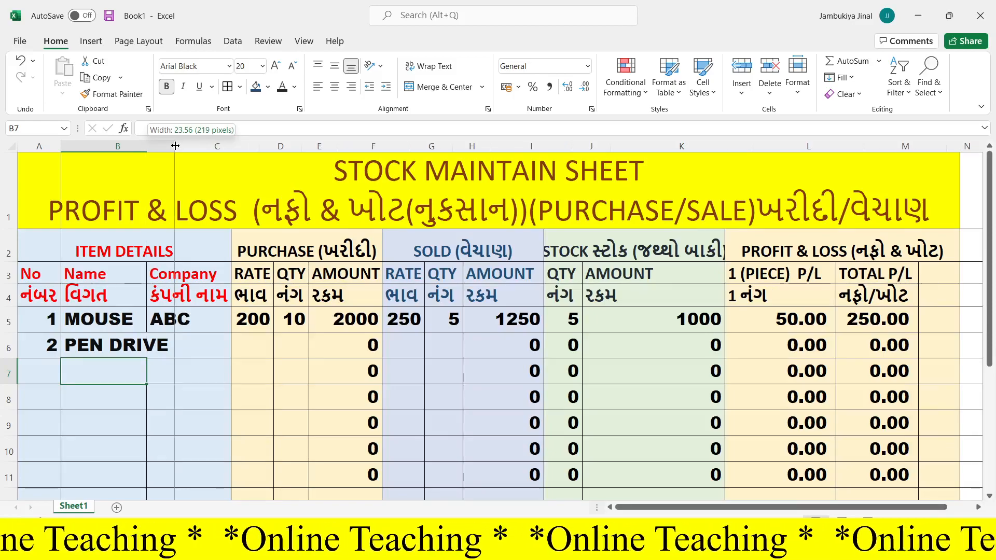
{"action": "left_click_drag", "start_coordinate": [175, 146], "coordinate": [175, 146]}
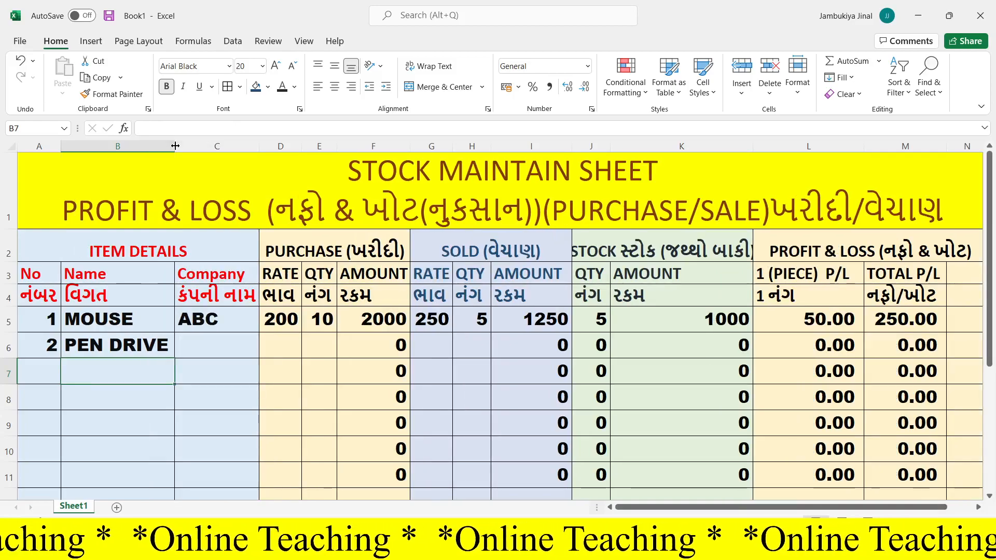
- Enter ABC as the PEN DRIVE's company in C6
{"action": "left_click", "coordinate": [215, 347]}
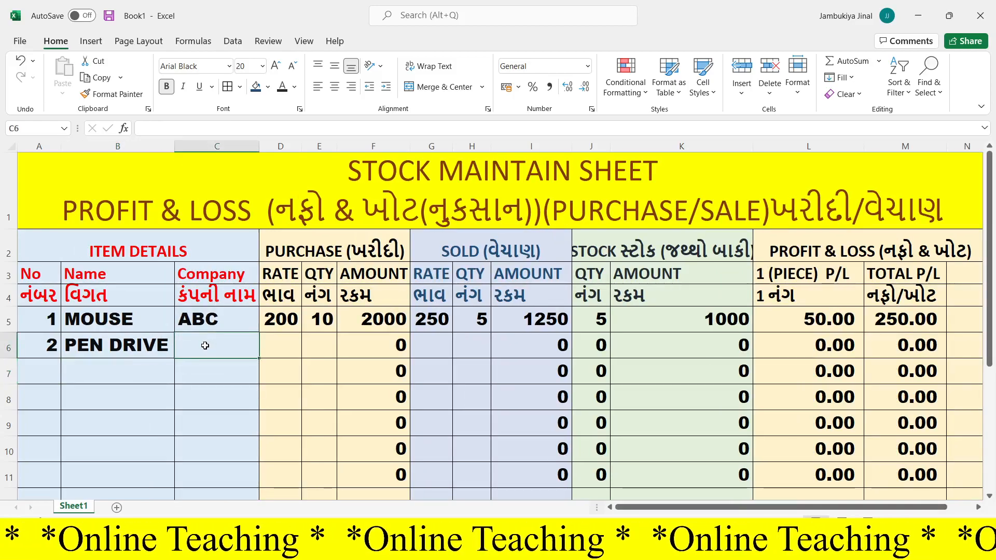
{"action": "type", "text": "ANC"}
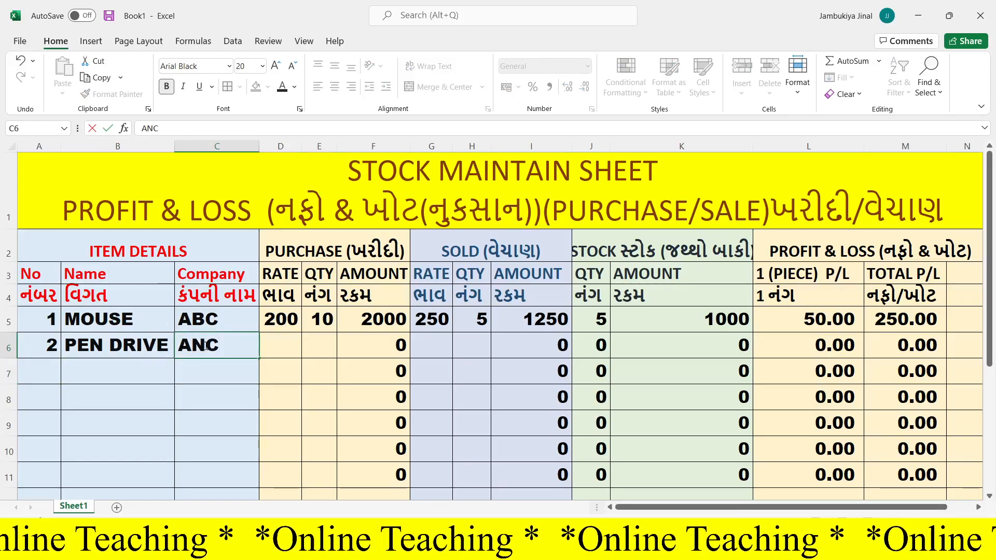
{"action": "key", "text": "BackSpace"}
{"action": "key", "text": "BackSpace"}
{"action": "type", "text": "BC"}
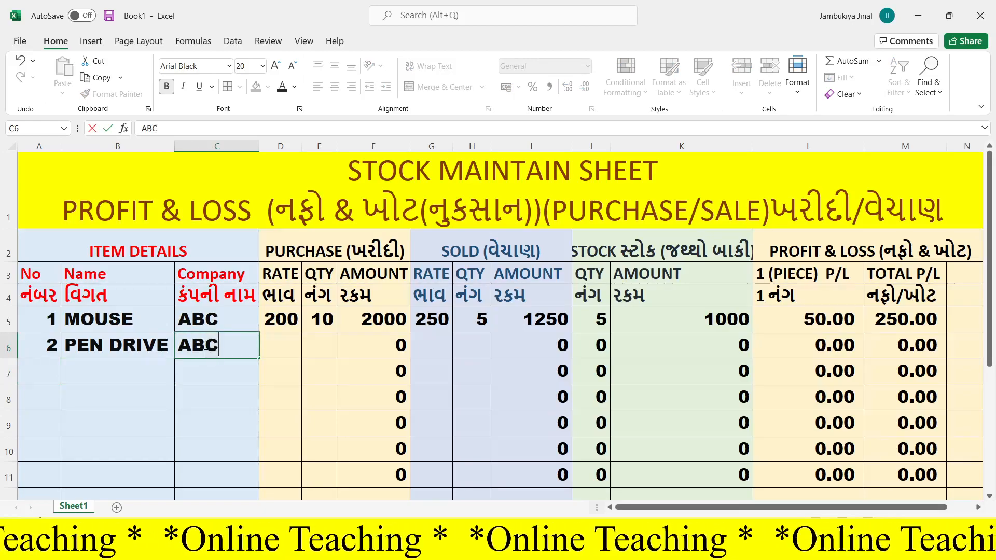
- Enter the PEN DRIVE's purchase rate 500 in D6 and purchase quantity 17 in E6
{"action": "left_click", "coordinate": [284, 345]}
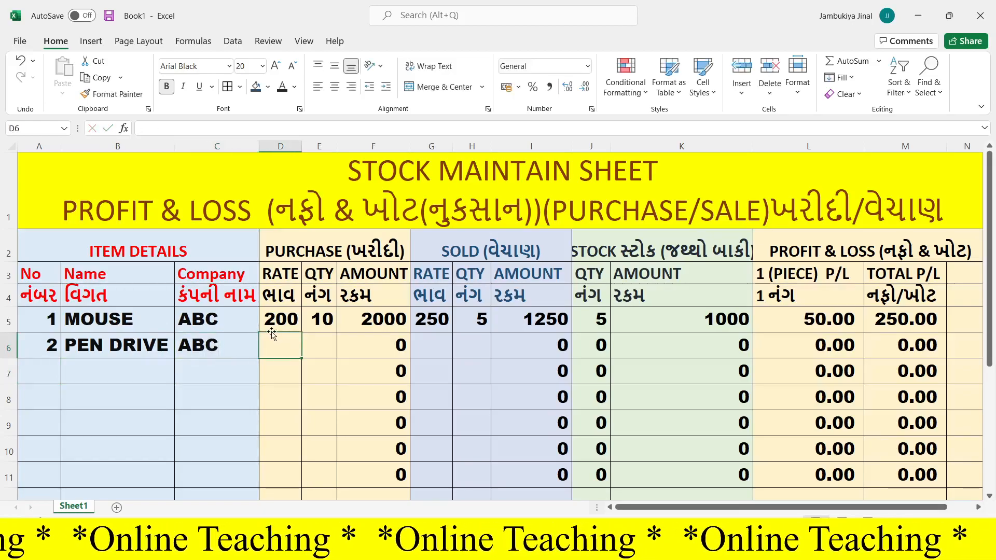
{"action": "type", "text": "500"}
{"action": "key", "text": "Tab"}
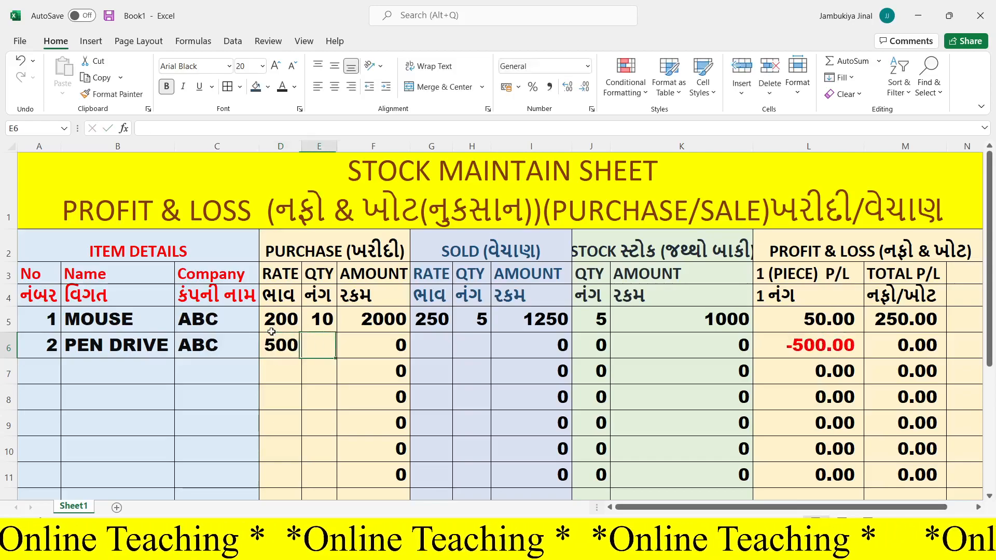
{"action": "type", "text": "17"}
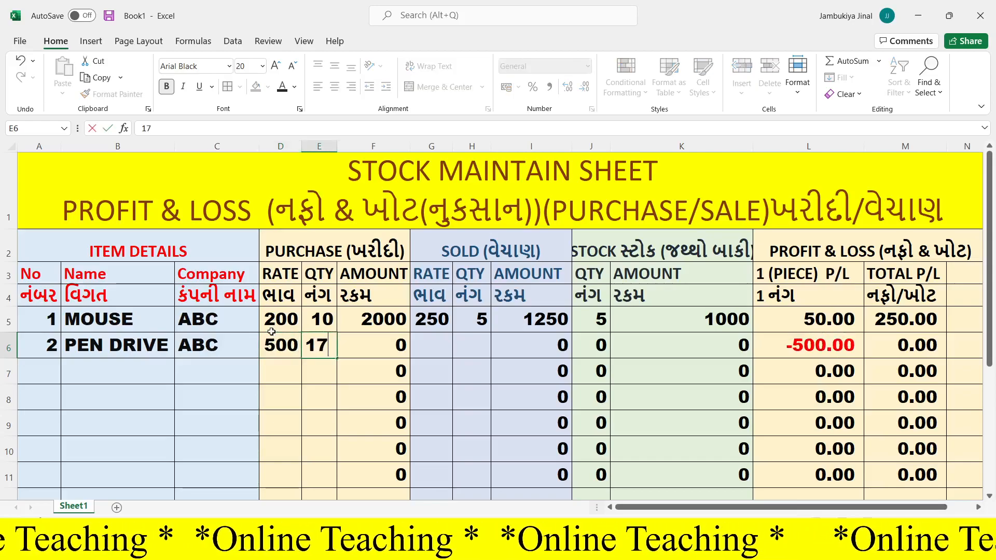
{"action": "key", "text": "Tab"}
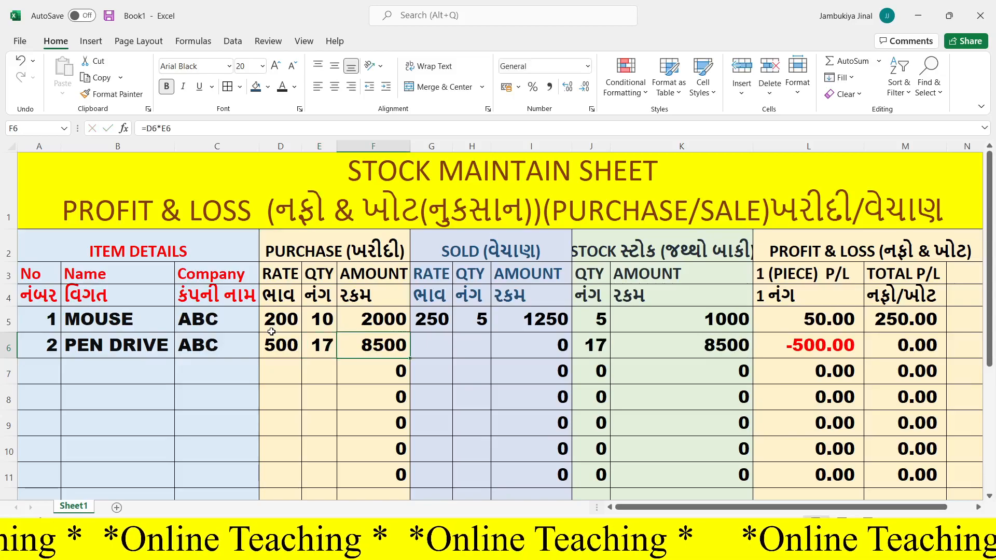
- Enter the PEN DRIVE's sold rate 700 in G6 and sold quantity 5 in H6, and widen column M to fit the totals
{"action": "key", "text": "Tab"}
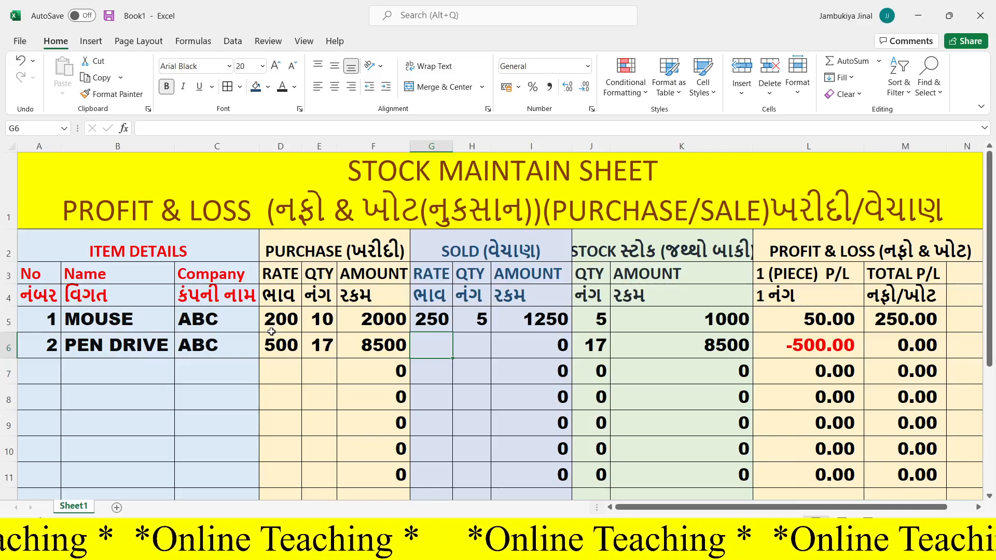
{"action": "type", "text": "700"}
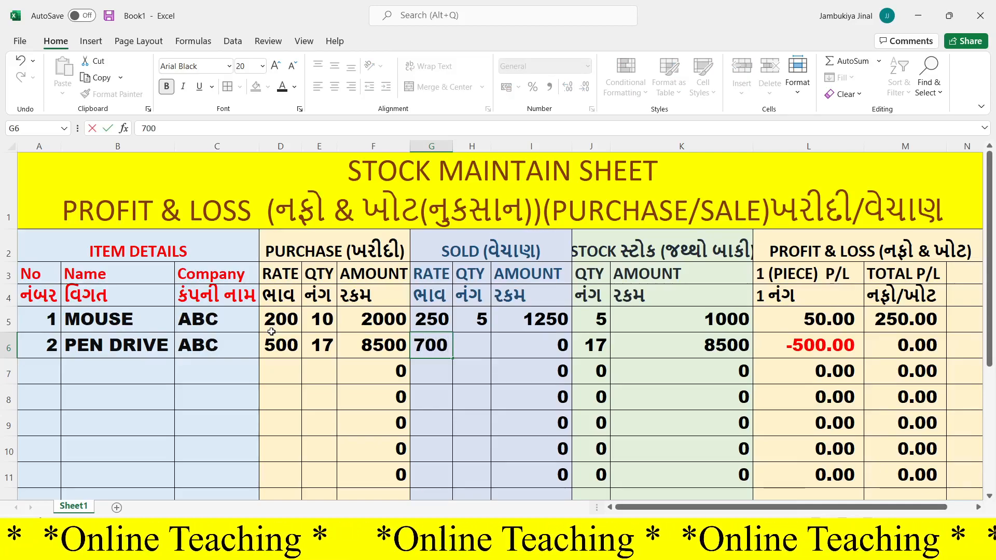
{"action": "key", "text": "Tab"}
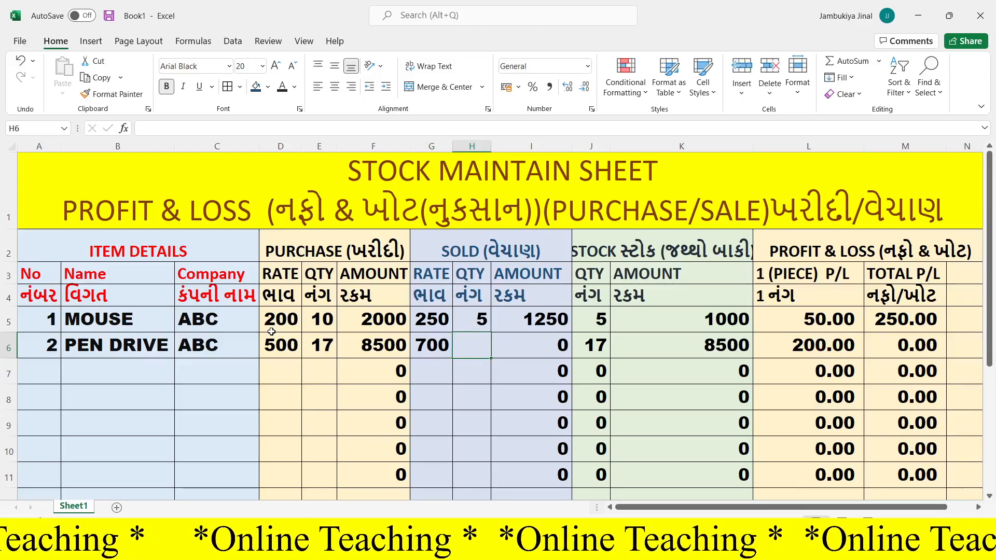
{"action": "type", "text": "5"}
{"action": "key", "text": "Tab"}
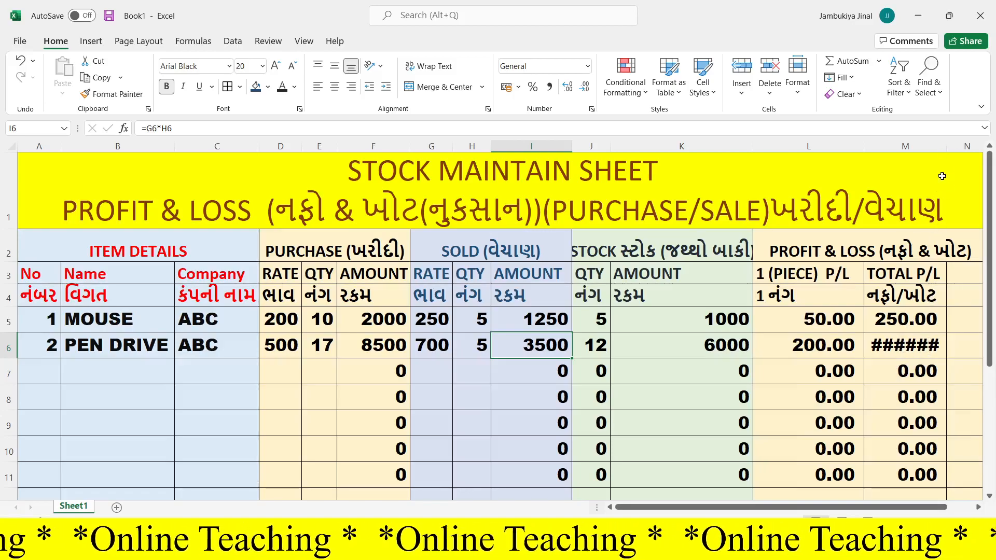
{"action": "left_click_drag", "start_coordinate": [942, 149], "coordinate": [975, 149]}
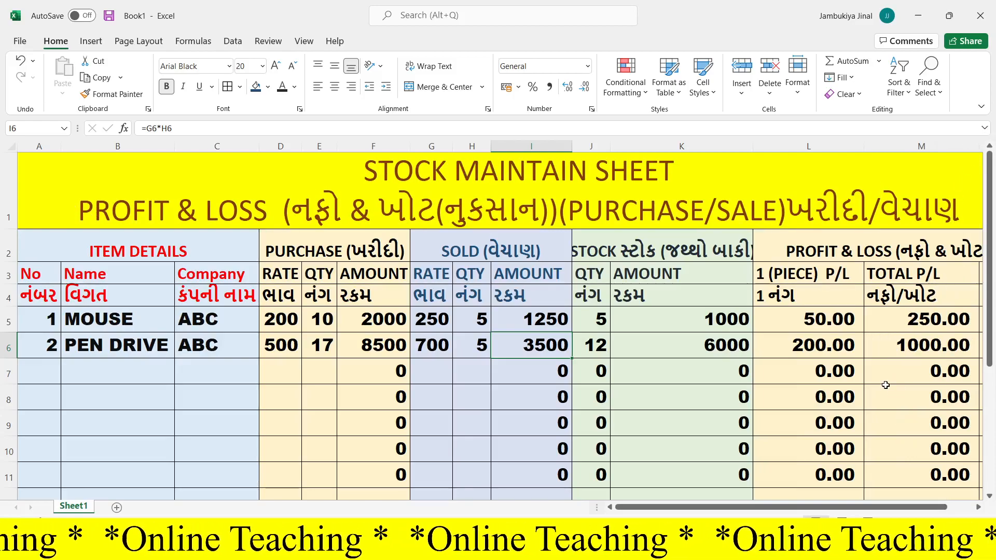
- Enter item number 3 with the name CD and the company ABC in row 7
{"action": "left_click", "coordinate": [36, 379]}
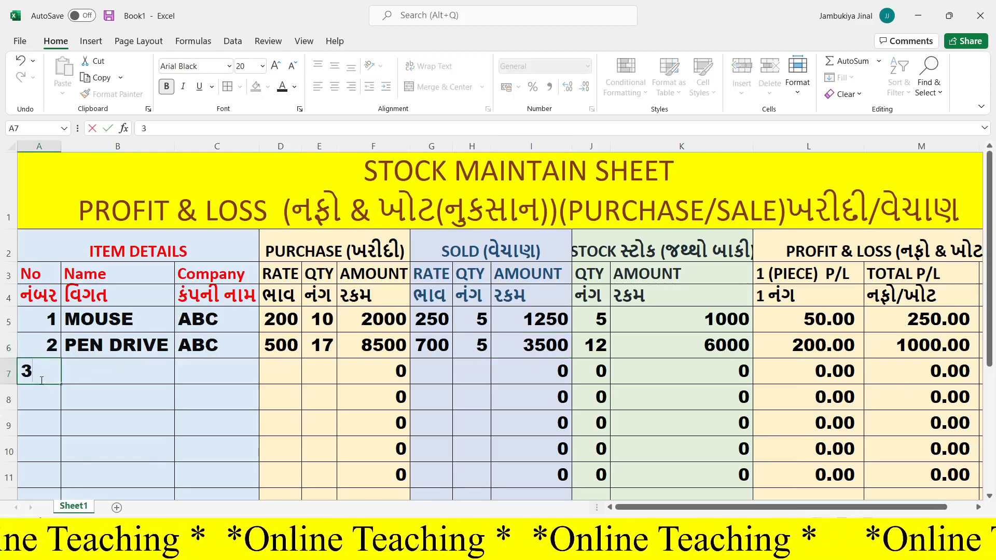
{"action": "key", "text": "Tab"}
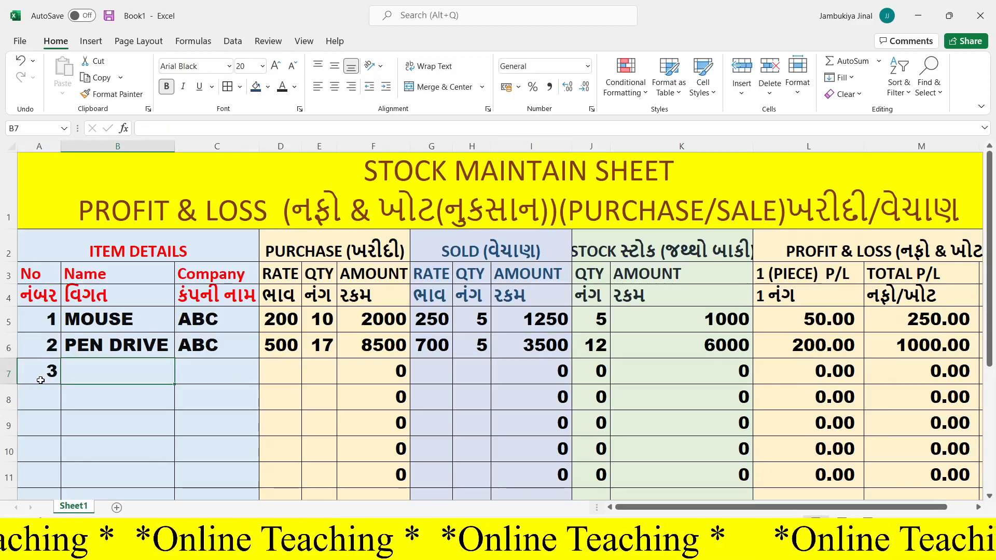
{"action": "type", "text": "CD"}
{"action": "key", "text": "Tab"}
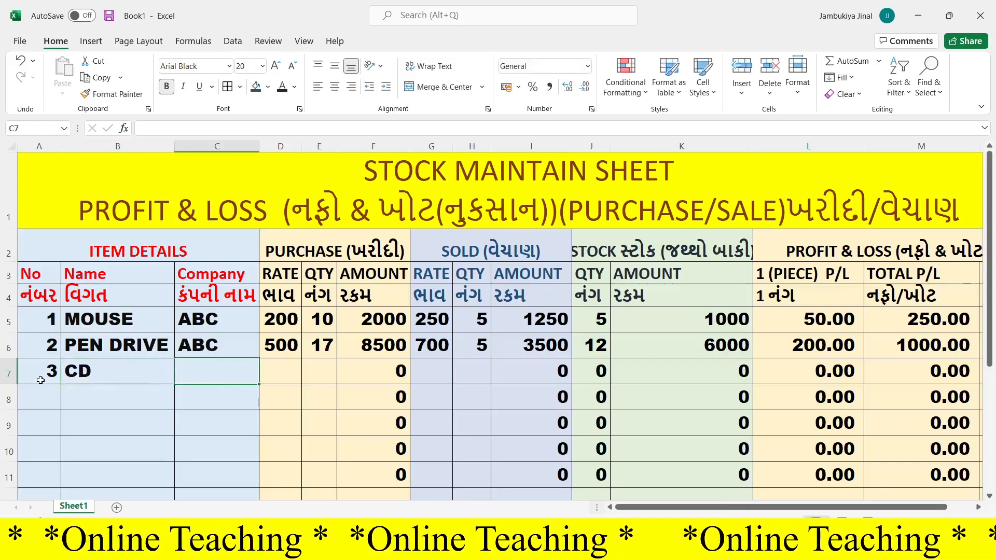
{"action": "type", "text": "5"}
{"action": "key", "text": "BackSpace"}
{"action": "type", "text": "ABC"}
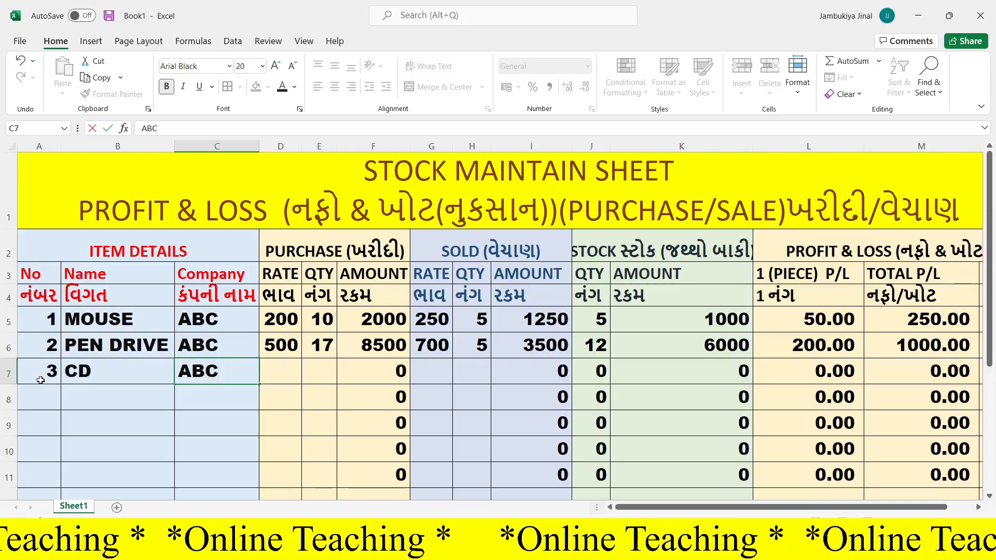
{"action": "key", "text": "Tab"}
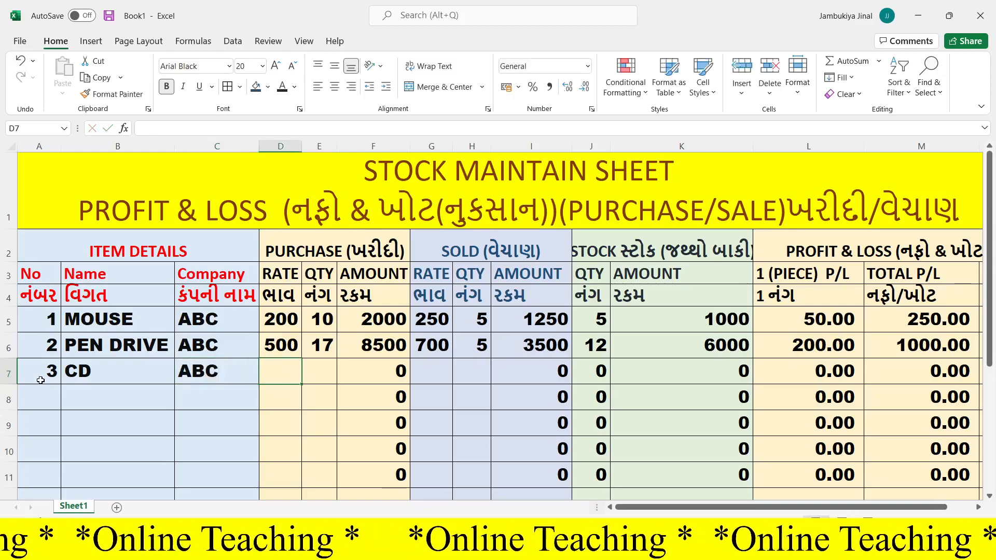
- Enter the CD's purchase rate 50 in D7 and purchase quantity 50 in E7
{"action": "type", "text": "50"}
{"action": "key", "text": "Tab"}
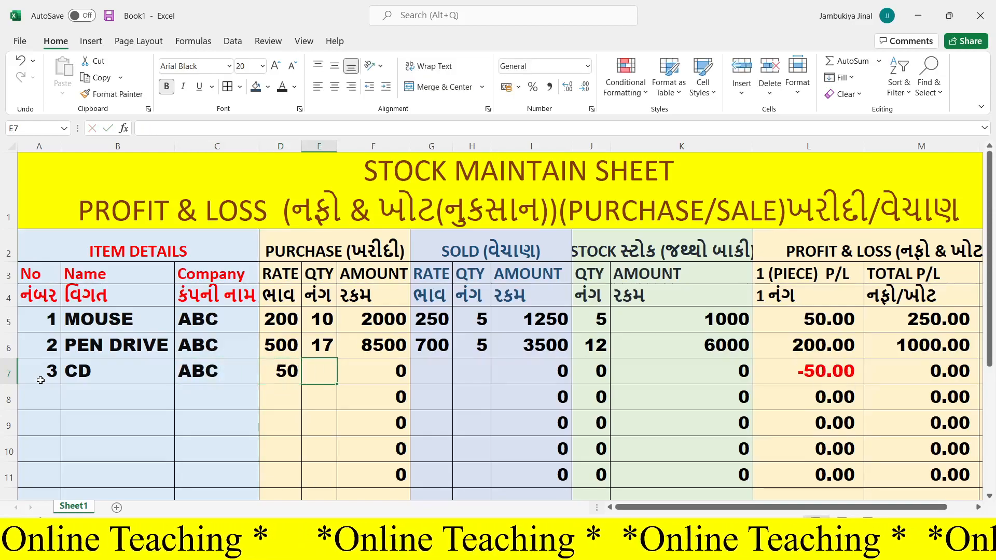
{"action": "type", "text": "50"}
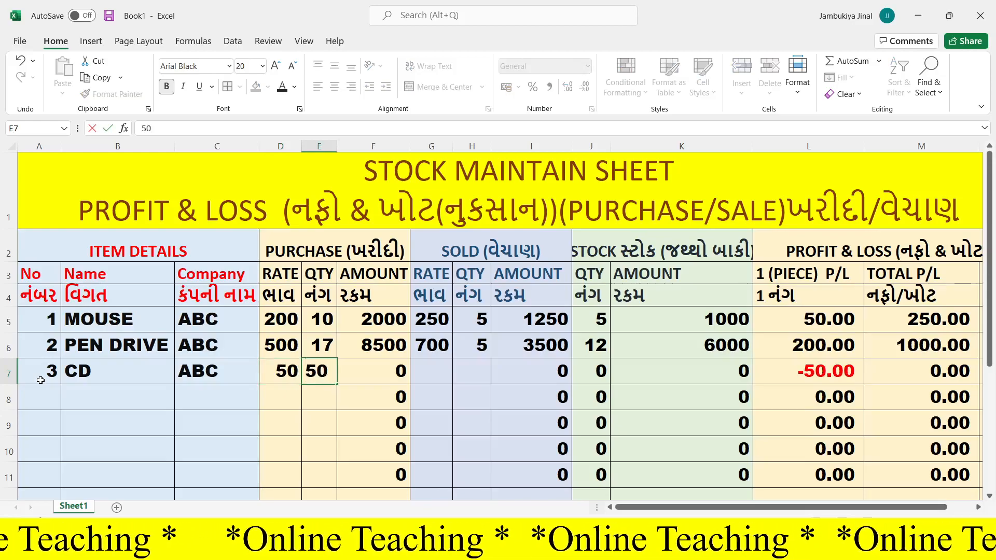
{"action": "key", "text": "Tab"}
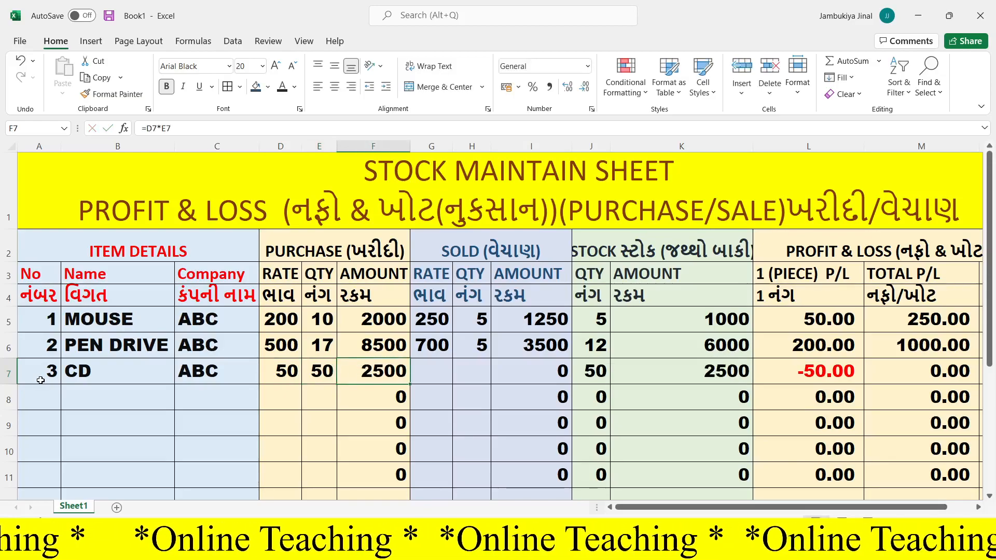
- Enter the CD's sold rate 70 in G7 and sold quantity 20 in H7
{"action": "key", "text": "Tab"}
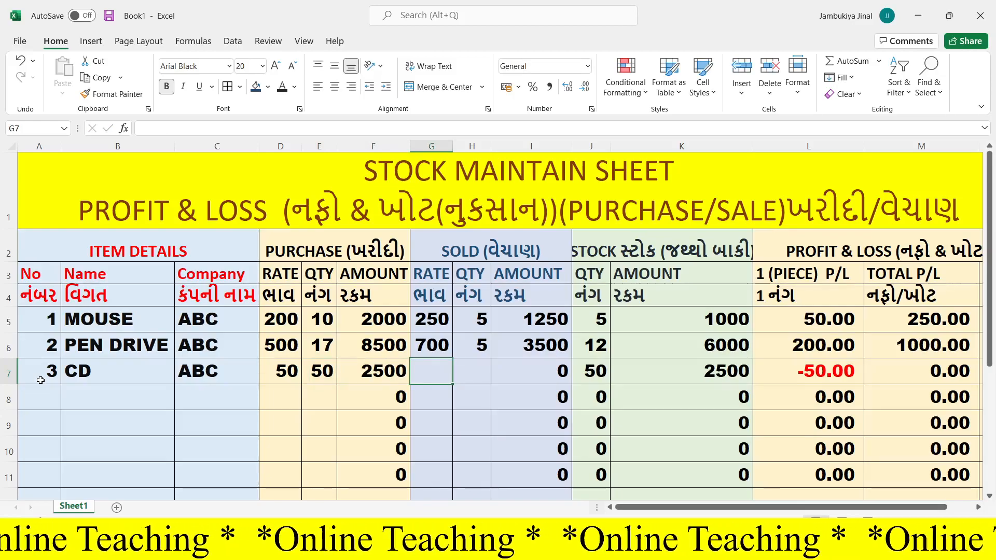
{"action": "type", "text": "70"}
{"action": "key", "text": "Tab"}
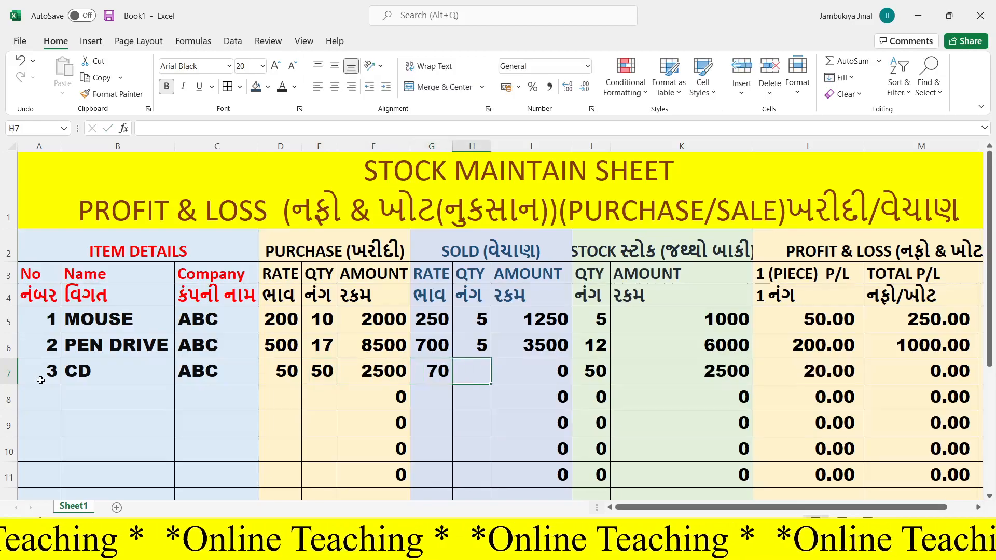
{"action": "type", "text": "20"}
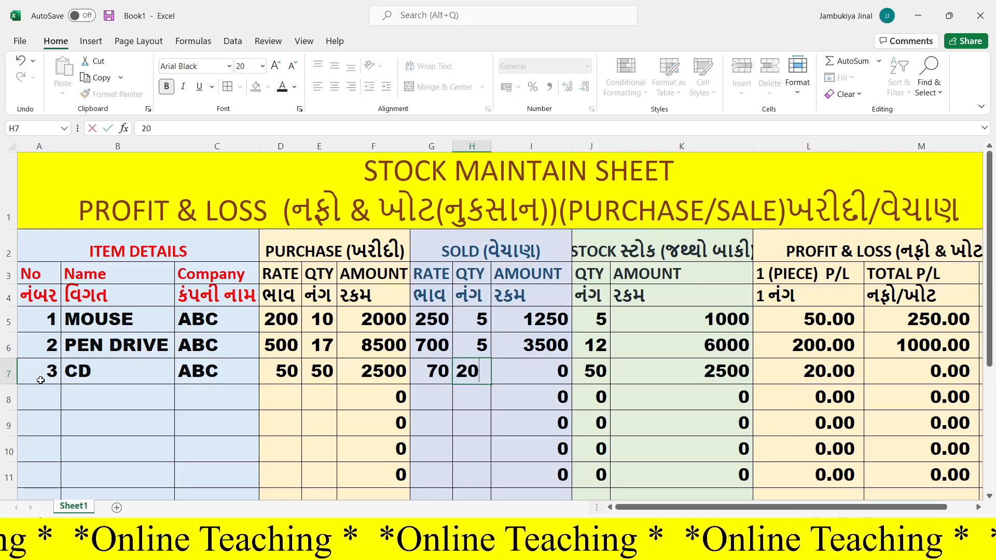
{"action": "key", "text": "Tab"}
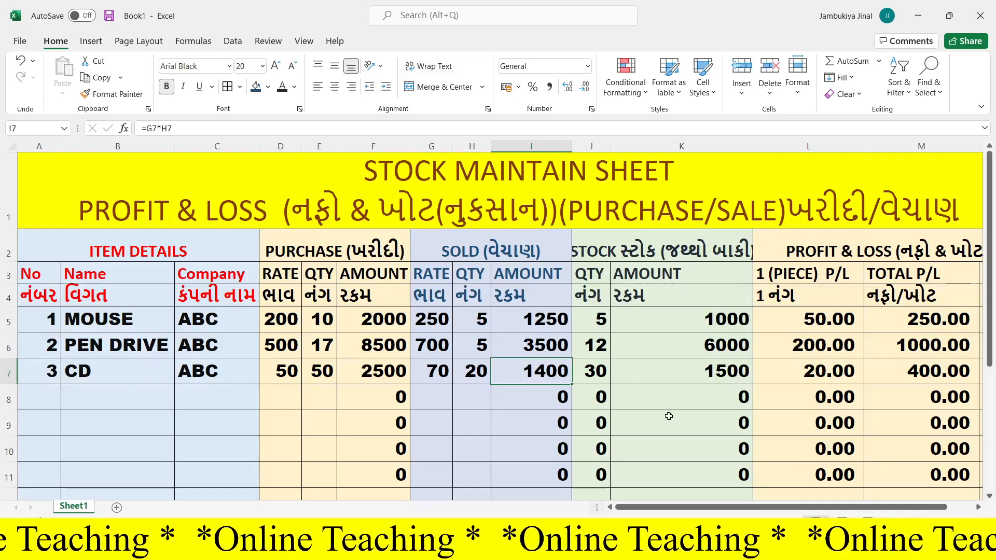
{"action": "left_click", "coordinate": [593, 370]}
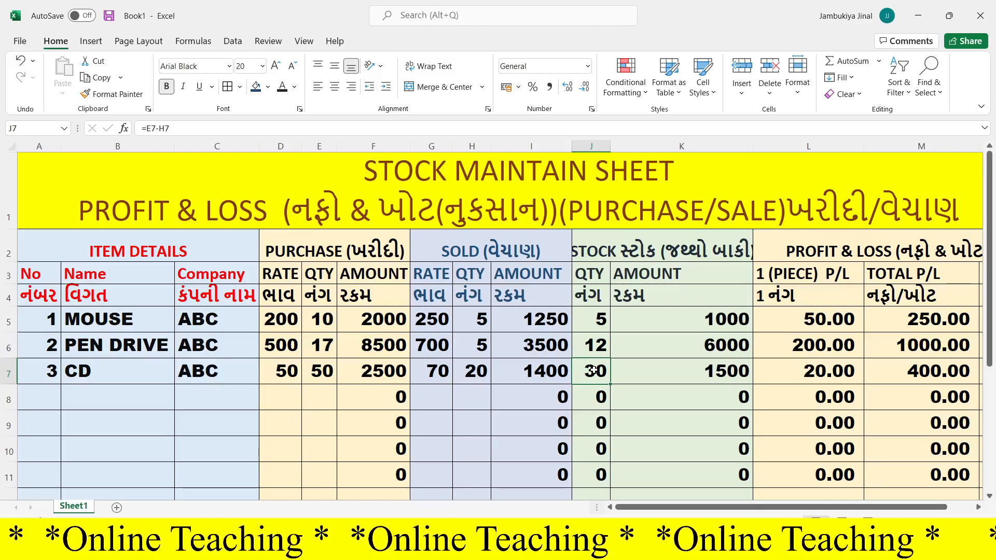
{"action": "left_click", "coordinate": [683, 372]}
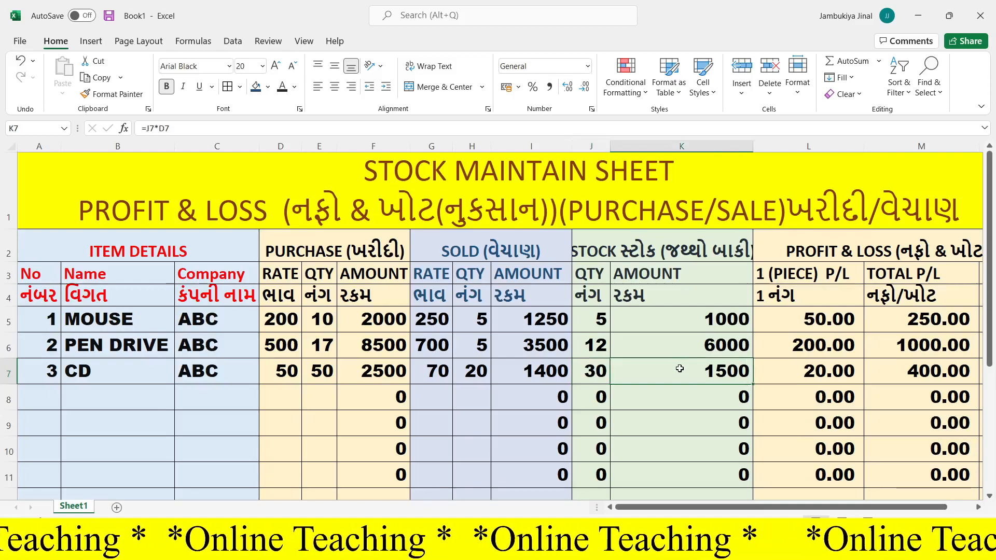
{"action": "left_click", "coordinate": [802, 373]}
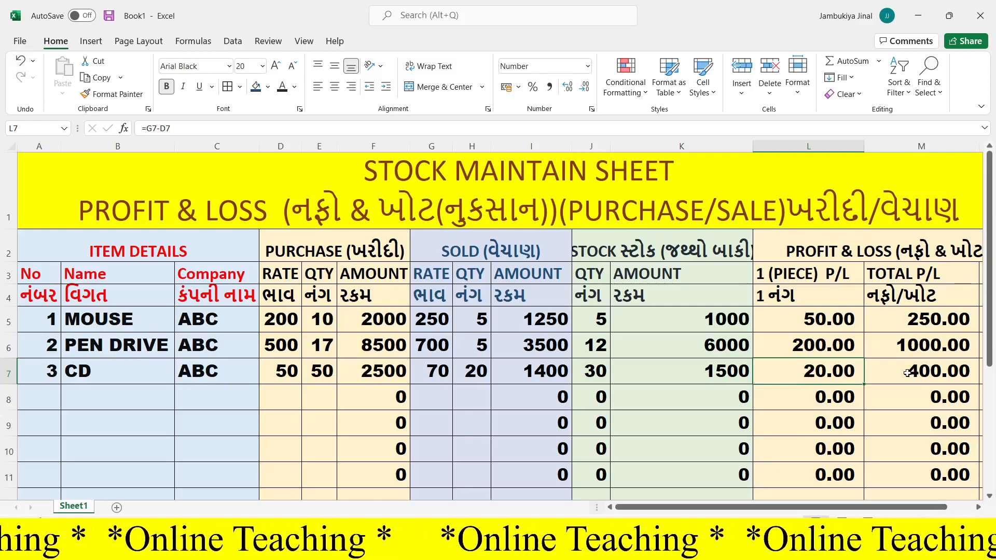
- Enter item number 4 with the name DVD and the company ABC in row 8
{"action": "left_click", "coordinate": [49, 389]}
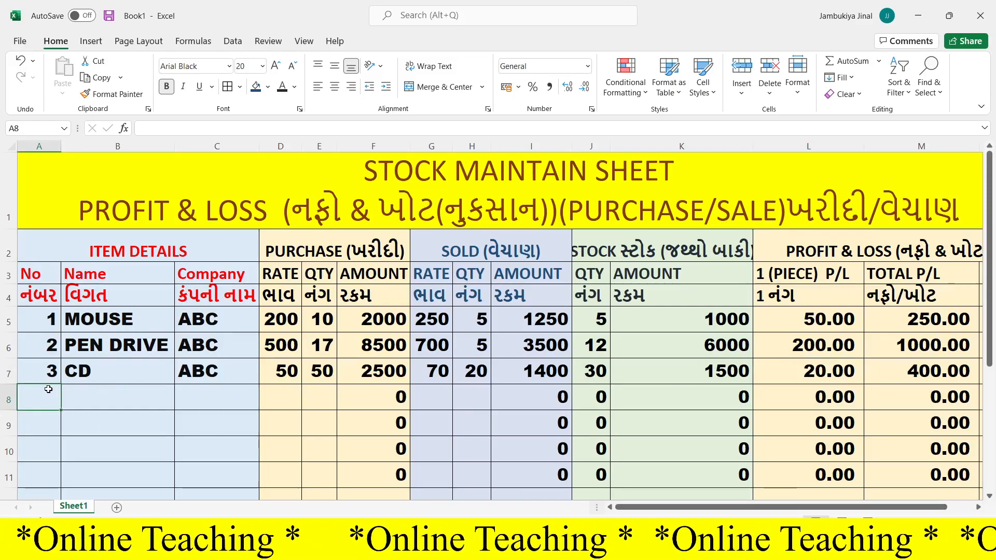
{"action": "type", "text": "4"}
{"action": "left_click", "coordinate": [86, 400]}
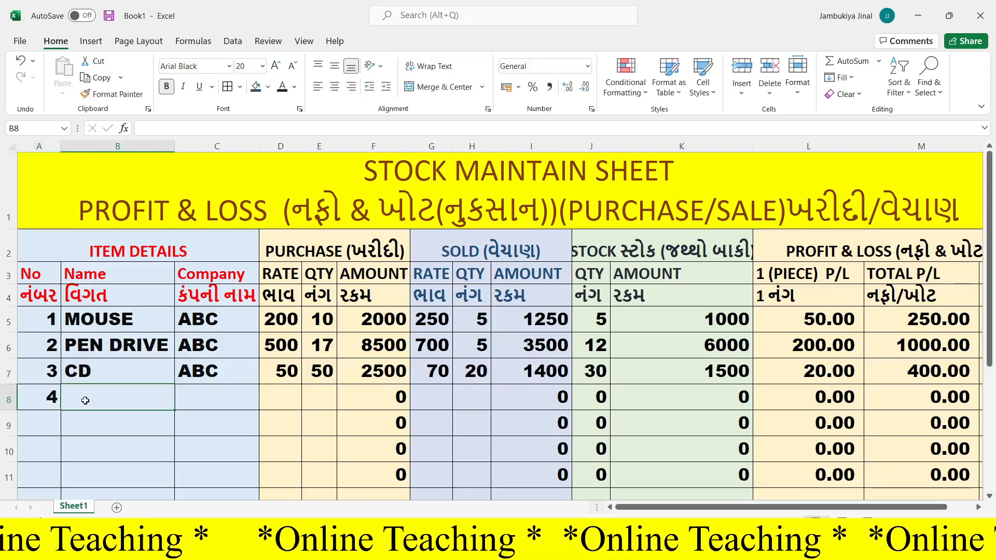
{"action": "type", "text": "DVD"}
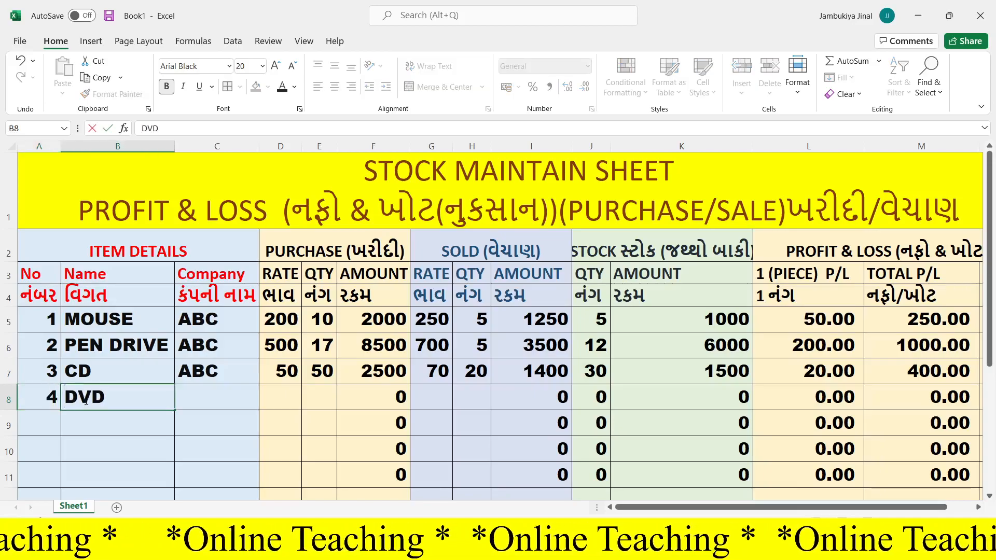
{"action": "left_click", "coordinate": [199, 391]}
{"action": "type", "text": "ABC"}
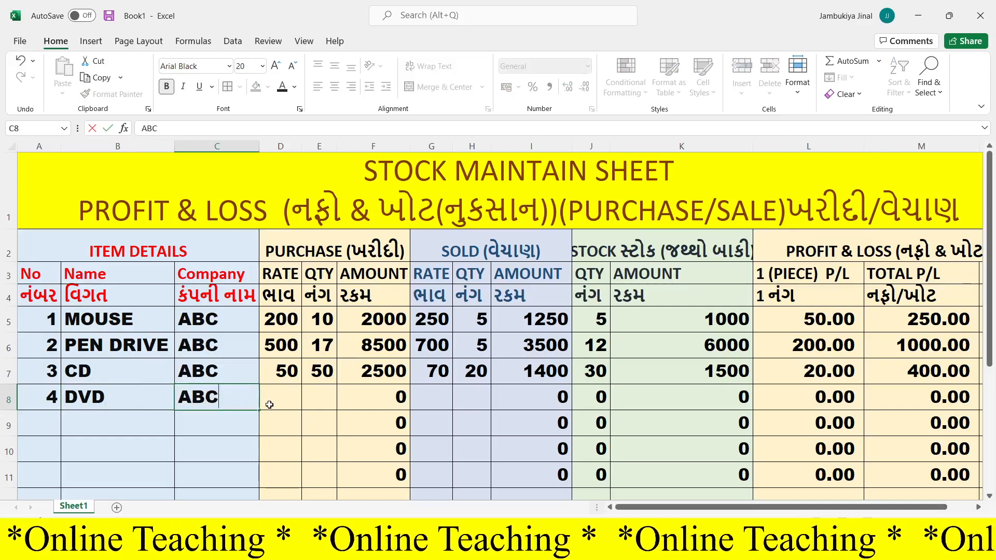
- Enter the DVD's purchase rate 70 in D8 and purchase quantity 10 in E8
{"action": "left_click", "coordinate": [280, 401]}
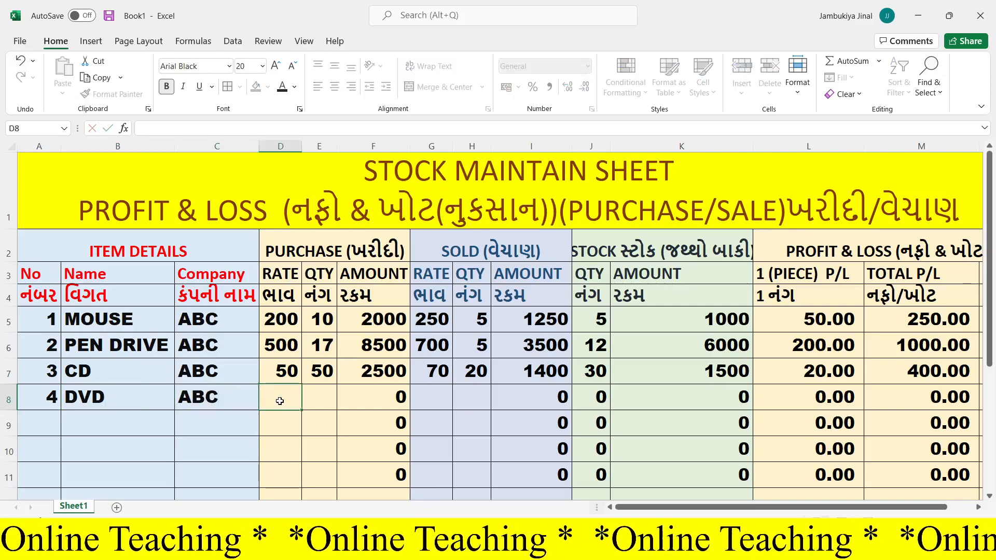
{"action": "type", "text": "70"}
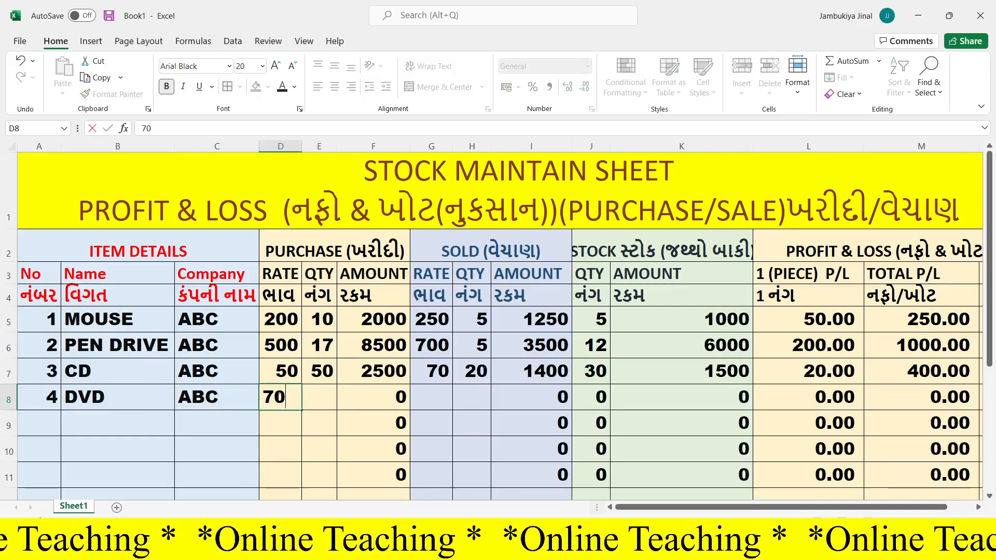
{"action": "key", "text": "Tab"}
{"action": "type", "text": "10"}
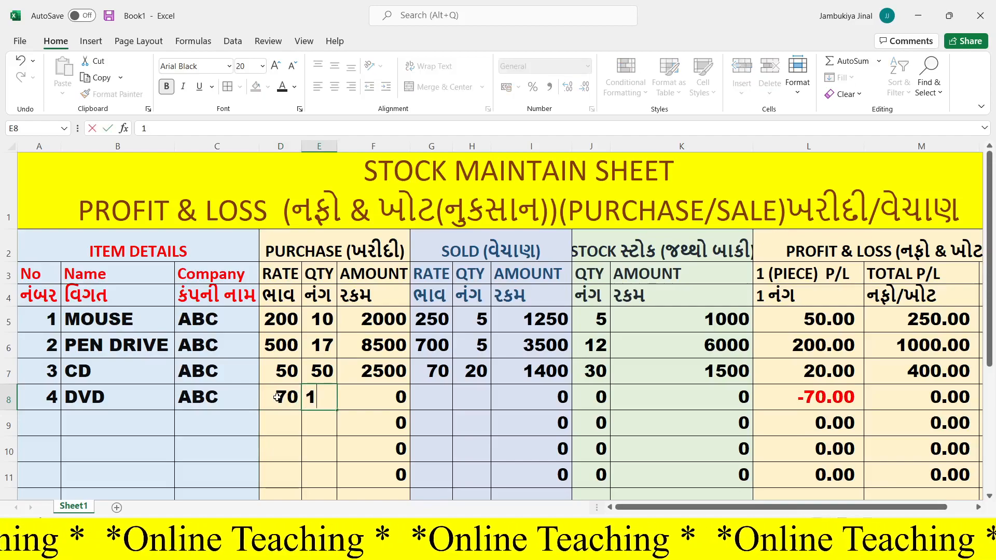
{"action": "key", "text": "Tab"}
{"action": "key", "text": "Tab"}
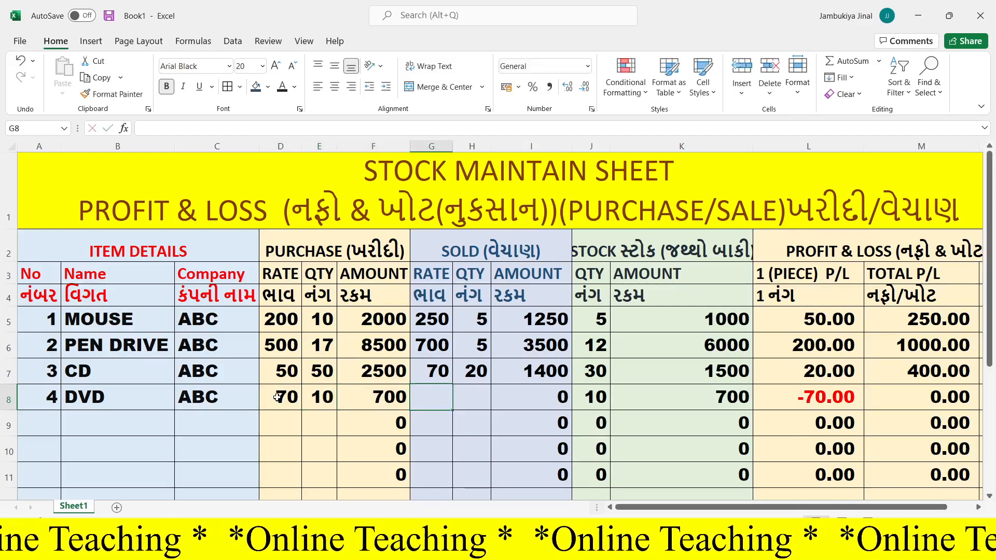
- Enter the DVD's sold rate 100 in G8 and sold quantity 5 in H8
{"action": "type", "text": "100"}
{"action": "key", "text": "Tab"}
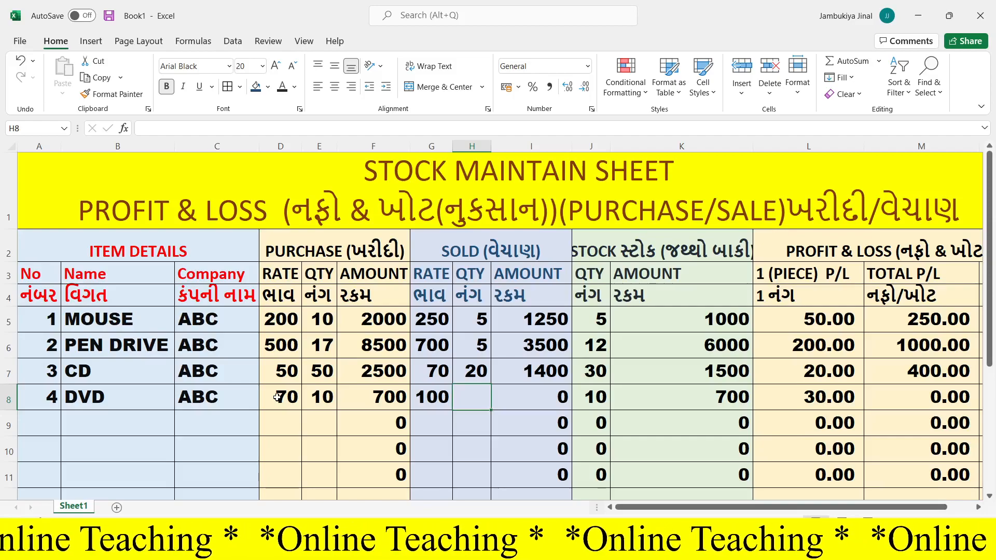
{"action": "type", "text": "5"}
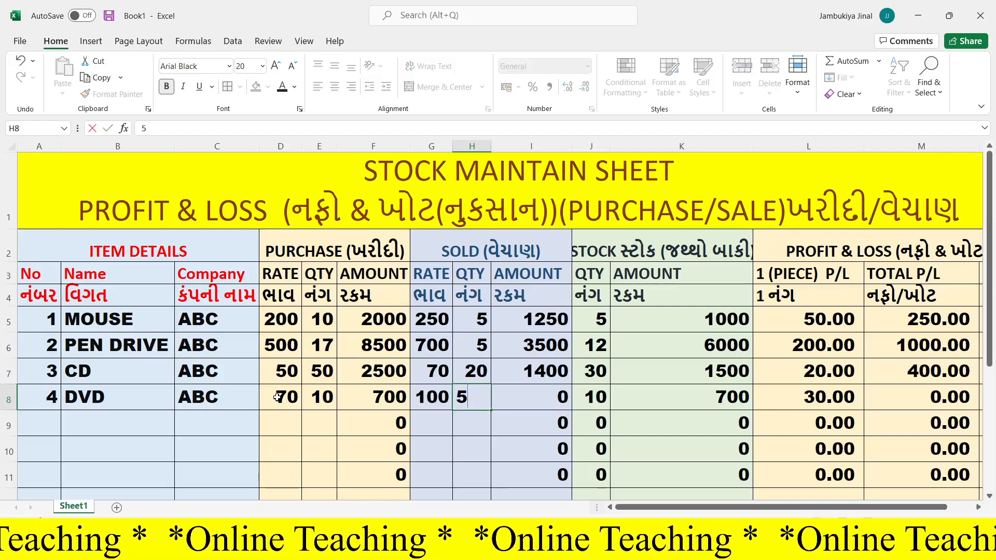
{"action": "key", "text": "Return"}
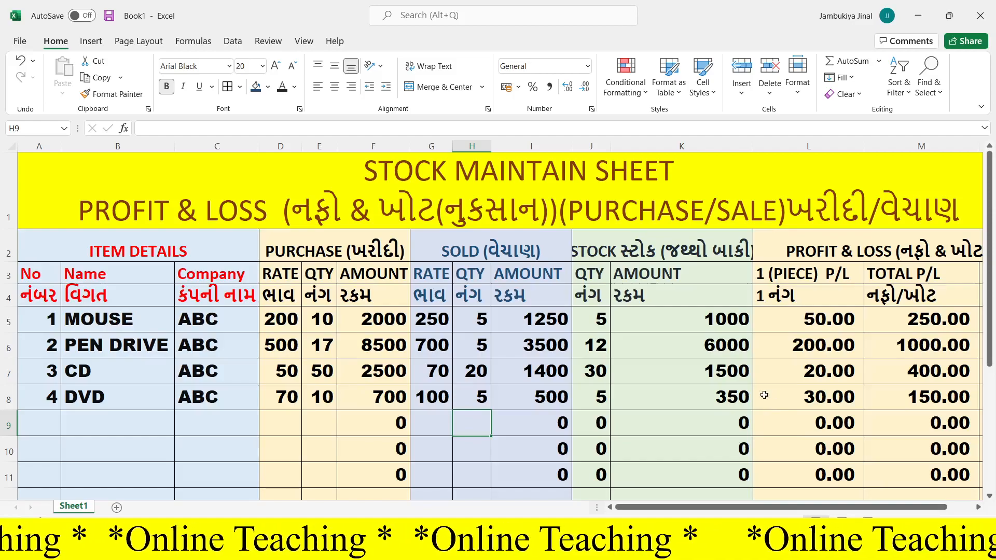
- Enter item number 5 with the name KEYBOAD and the company ABC in row 9
{"action": "left_click", "coordinate": [50, 423]}
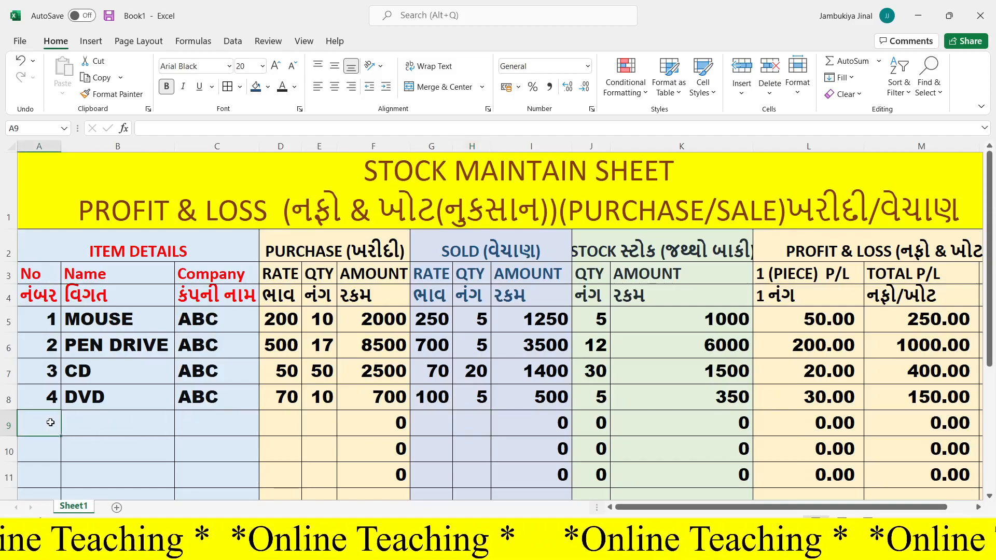
{"action": "type", "text": "5"}
{"action": "left_click", "coordinate": [119, 425]}
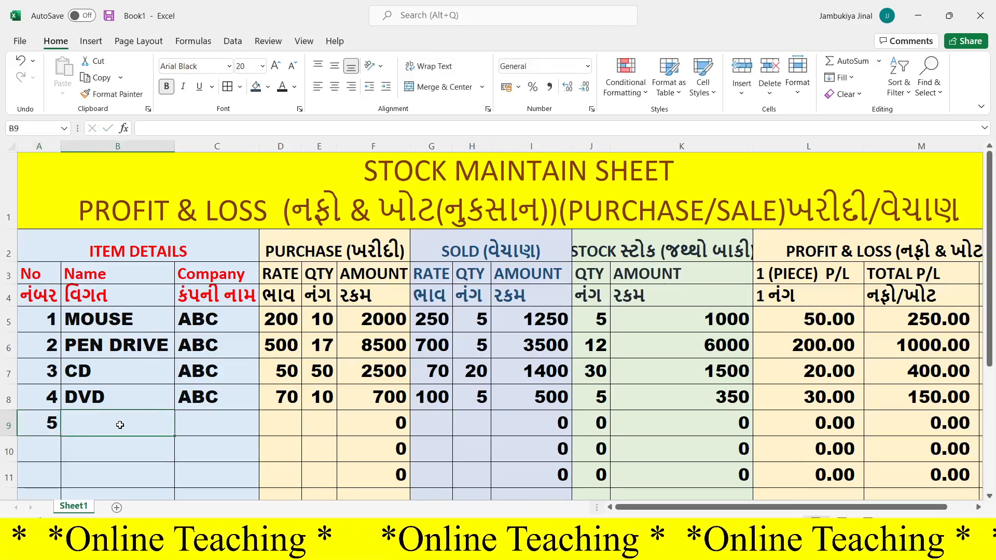
{"action": "type", "text": "KEYBOAD"}
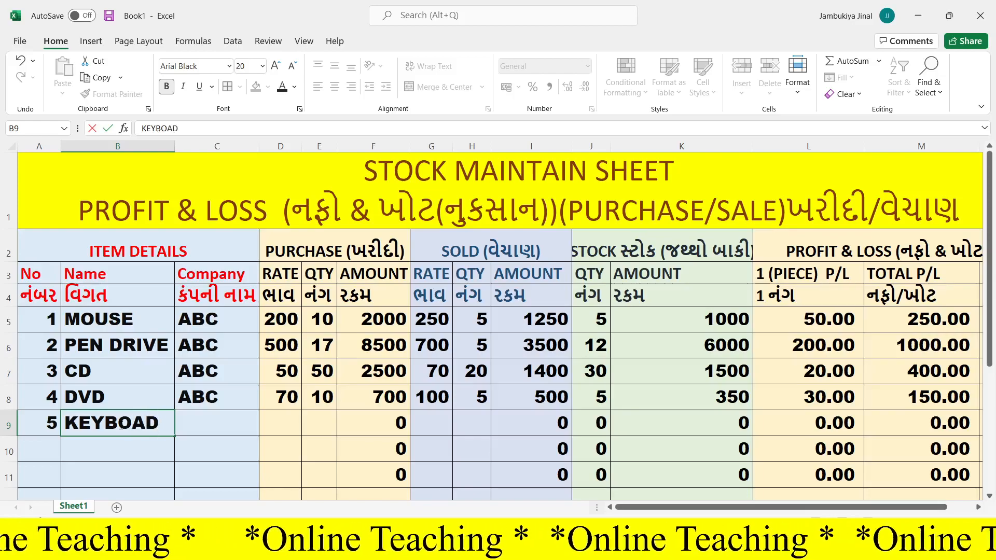
{"action": "key", "text": "Tab"}
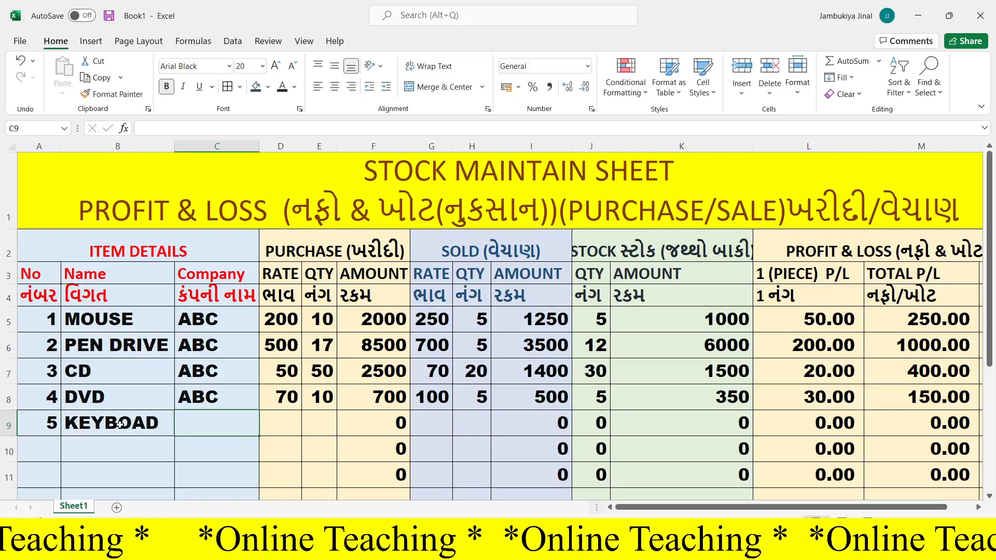
{"action": "type", "text": "ABC"}
- Enter the keyboard's purchase rate 400 in D9 and purchase quantity 10 in E9
{"action": "left_click", "coordinate": [282, 423]}
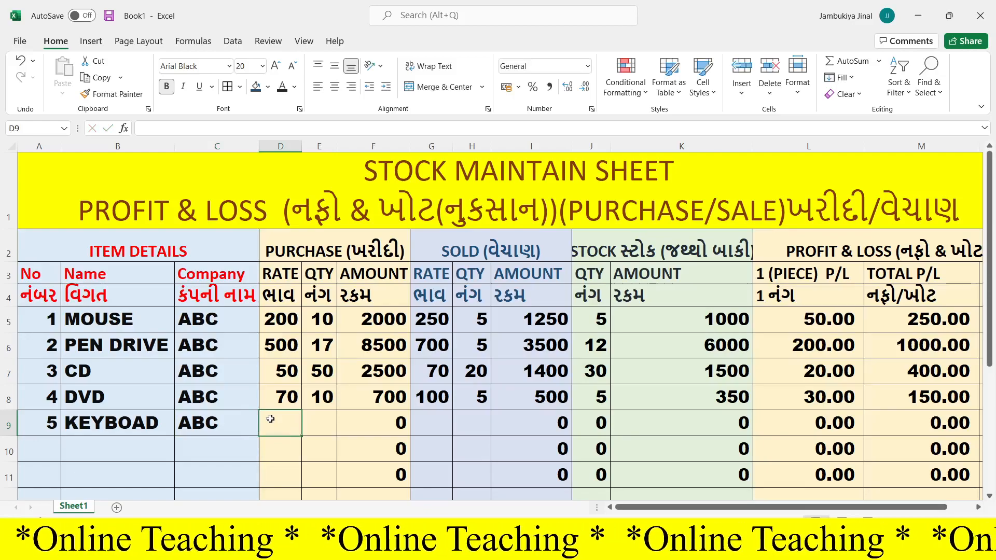
{"action": "type", "text": "400"}
{"action": "key", "text": "Tab"}
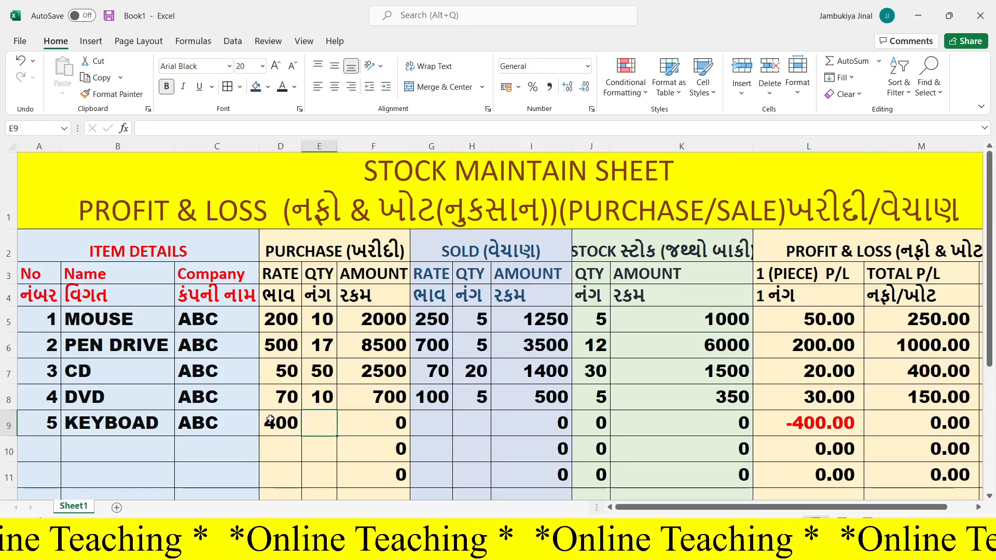
{"action": "type", "text": "10"}
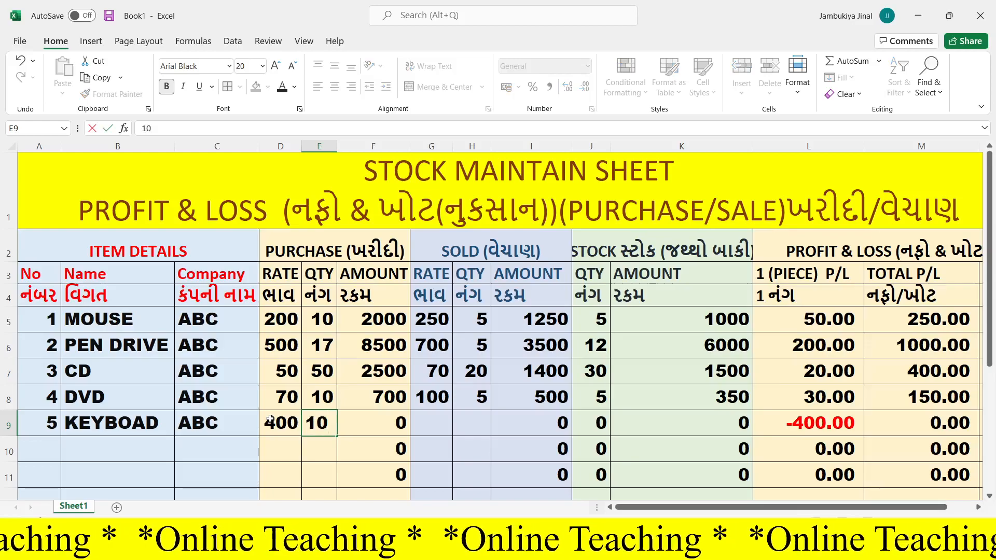
{"action": "key", "text": "Tab"}
{"action": "key", "text": "Tab"}
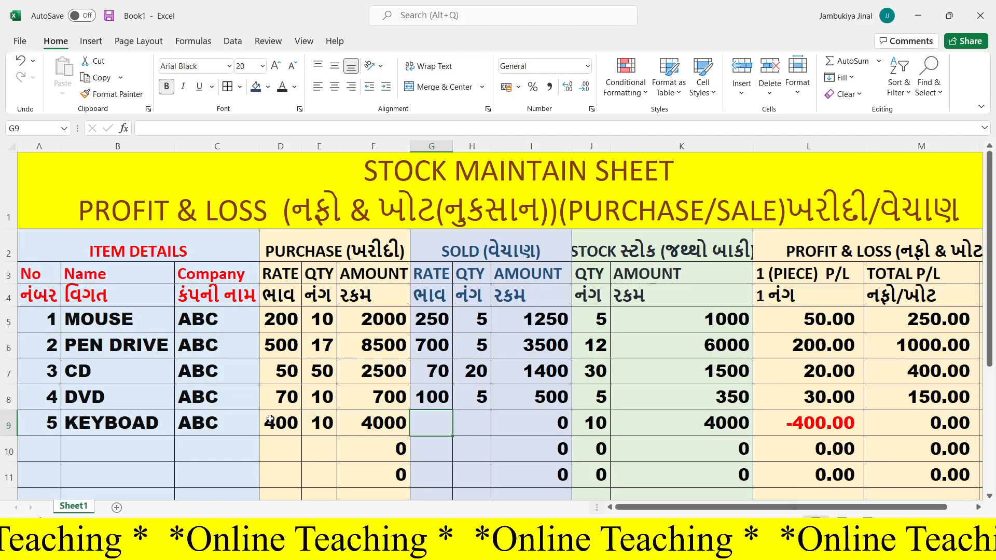
- Enter the keyboard's sold rate 350 in G9 and sold quantity 5 in H9
{"action": "type", "text": "350"}
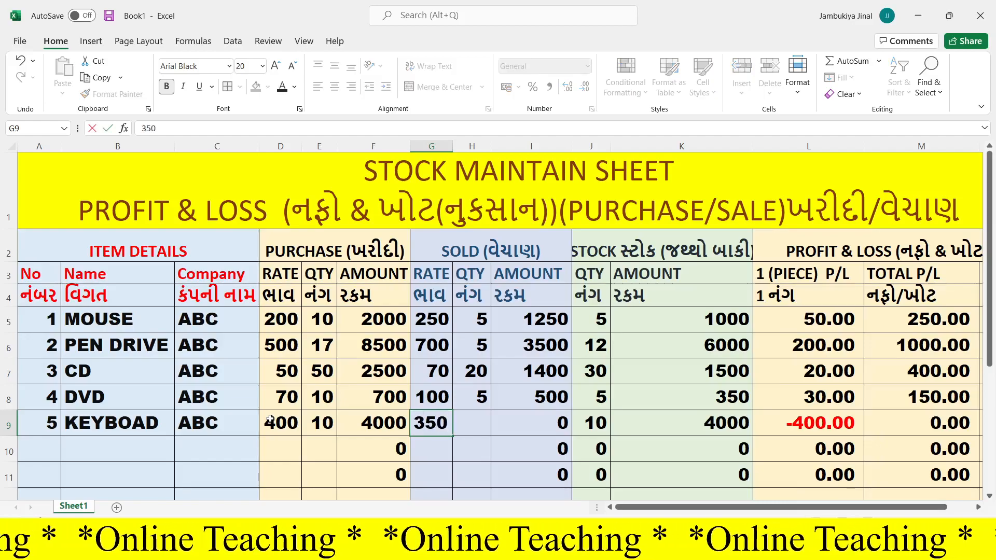
{"action": "left_click", "coordinate": [483, 425]}
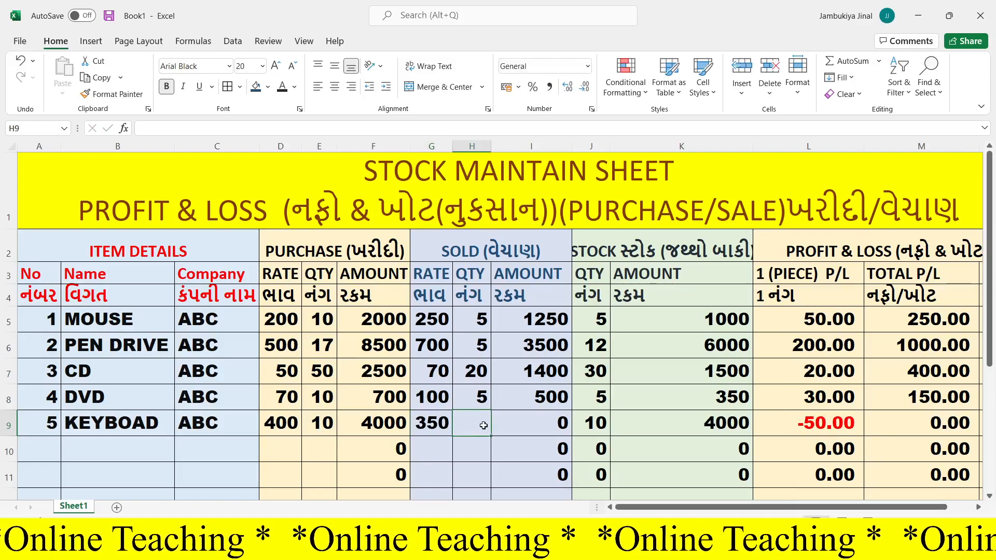
{"action": "type", "text": "5"}
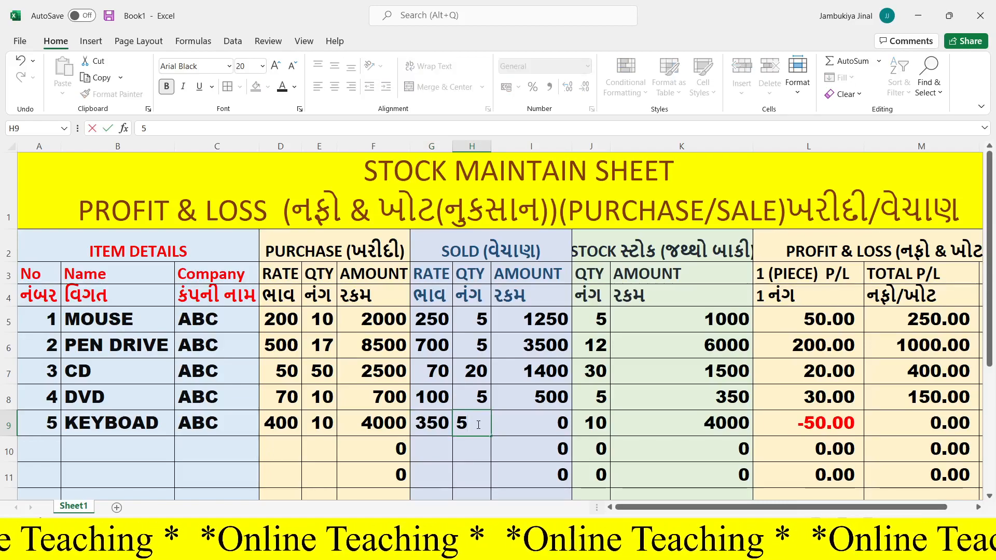
{"action": "key", "text": "Return"}
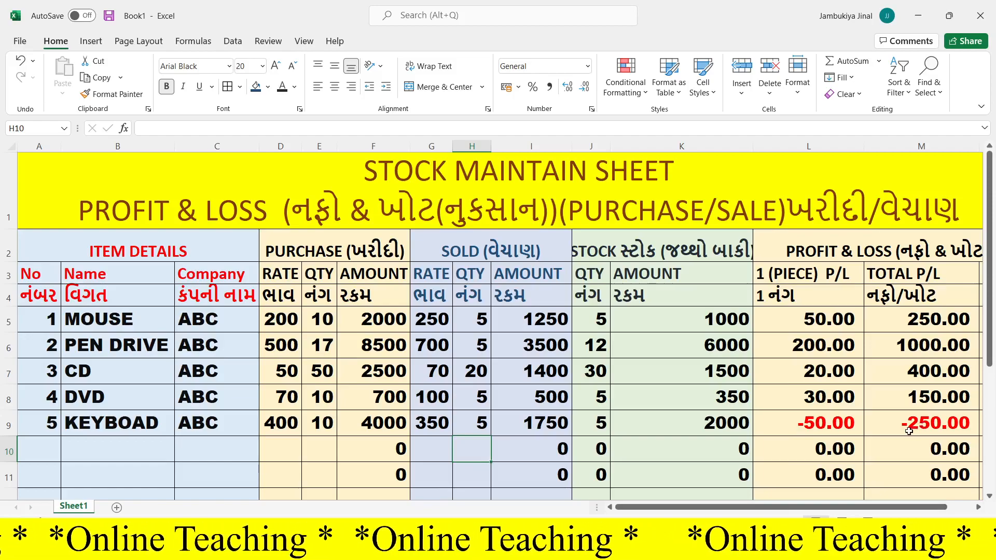
- Enter item number 6 with the name CPU and the company ABC in row 10
{"action": "scroll", "coordinate": [909, 431], "scroll_direction": "down", "scroll_amount": 1}
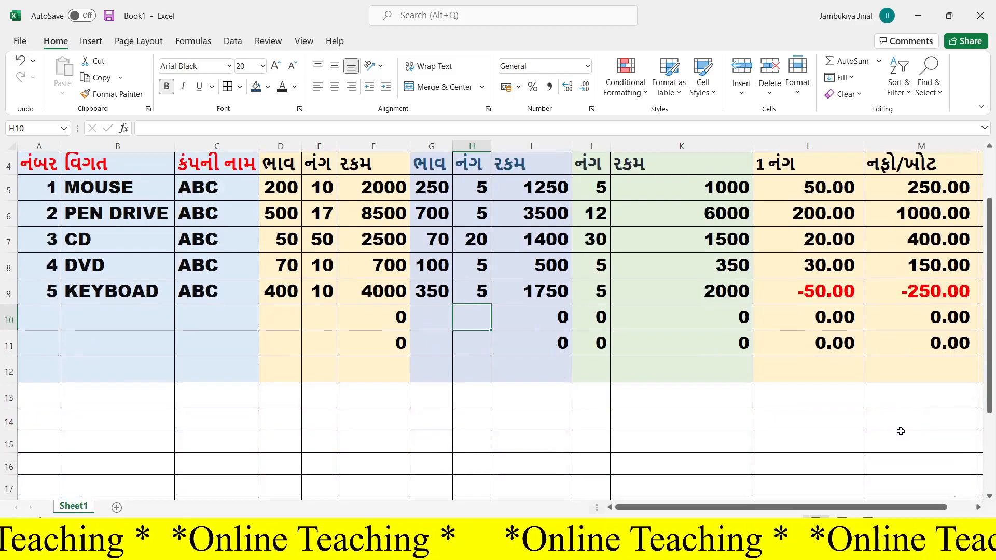
{"action": "scroll", "coordinate": [900, 431], "scroll_direction": "up", "scroll_amount": 1}
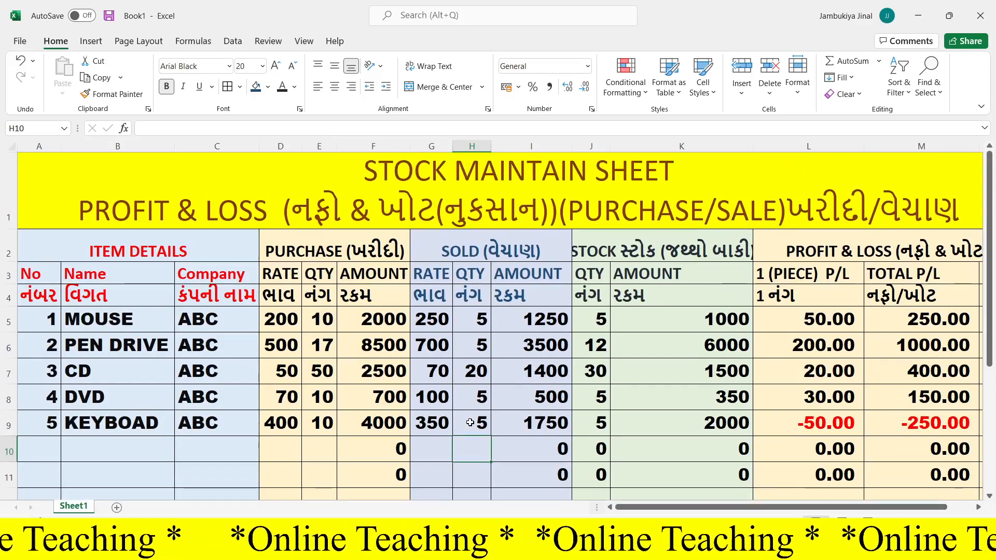
{"action": "left_click", "coordinate": [48, 449]}
{"action": "type", "text": "6"}
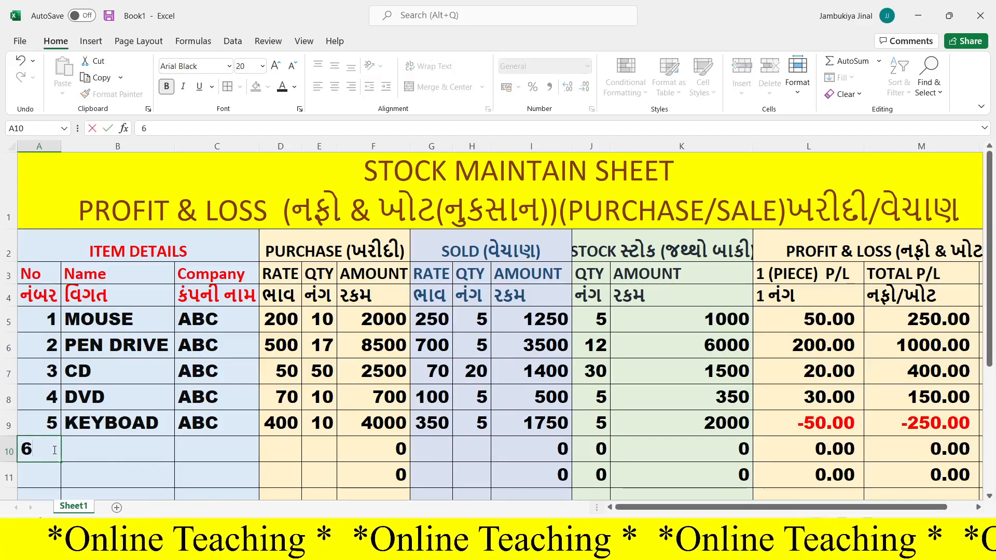
{"action": "left_click", "coordinate": [89, 451]}
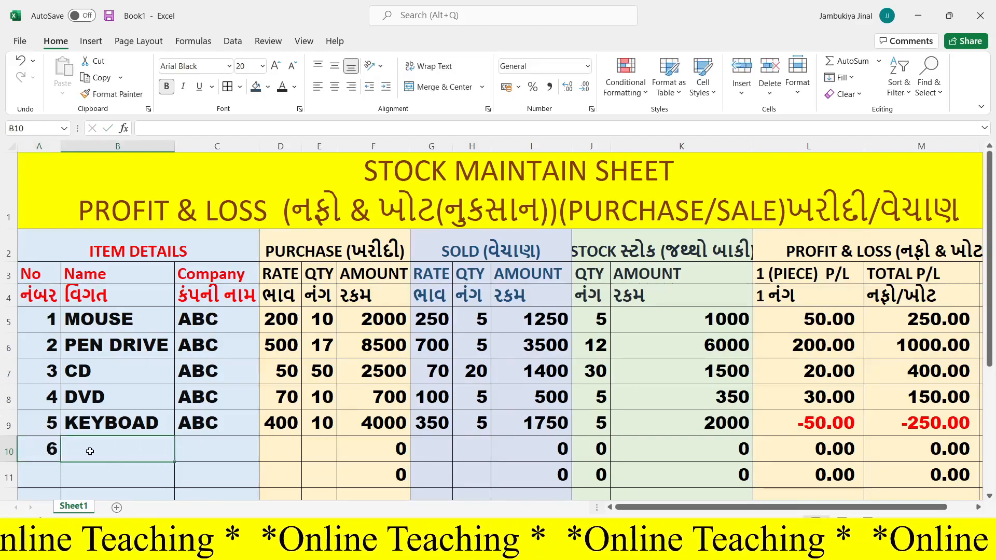
{"action": "type", "text": "CPU"}
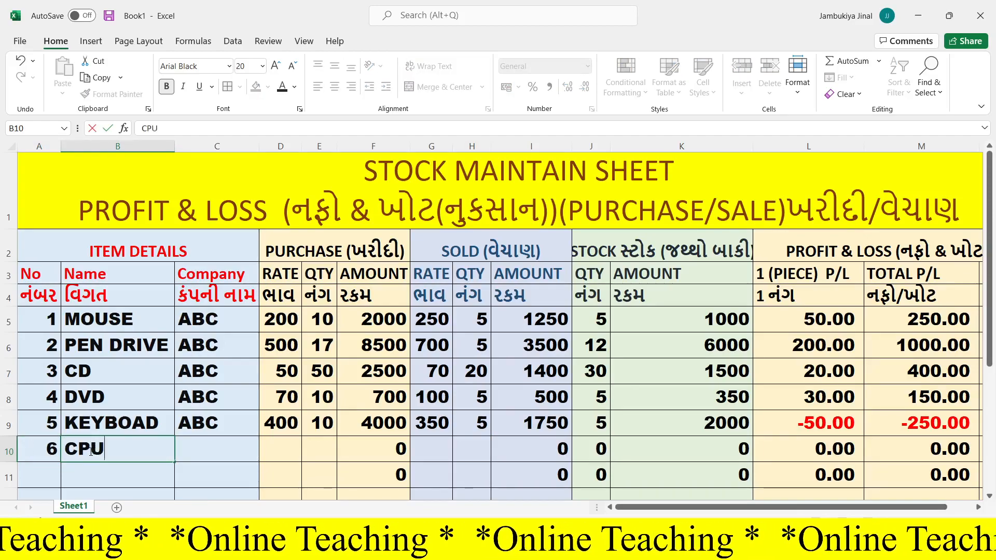
{"action": "left_click", "coordinate": [232, 451]}
{"action": "type", "text": "A"}
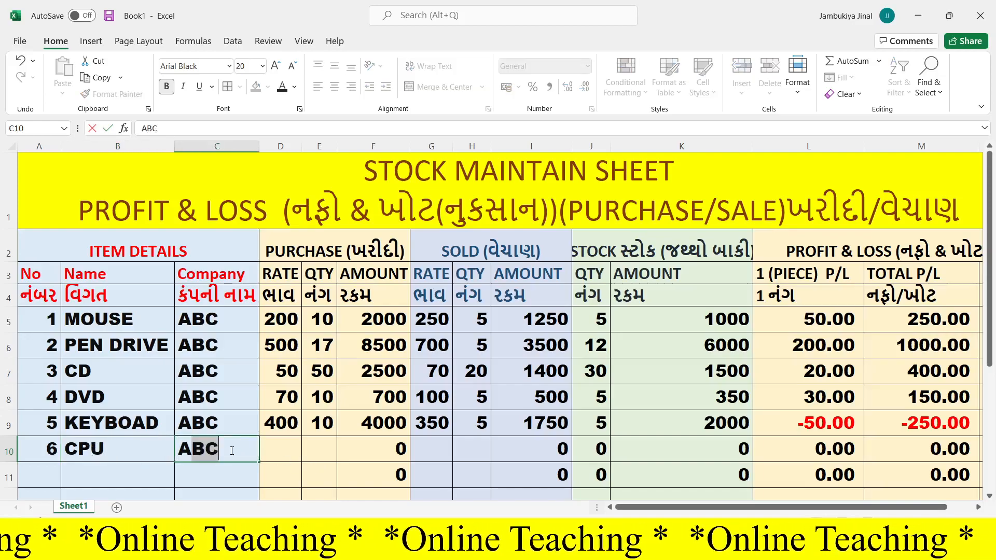
{"action": "type", "text": "BC"}
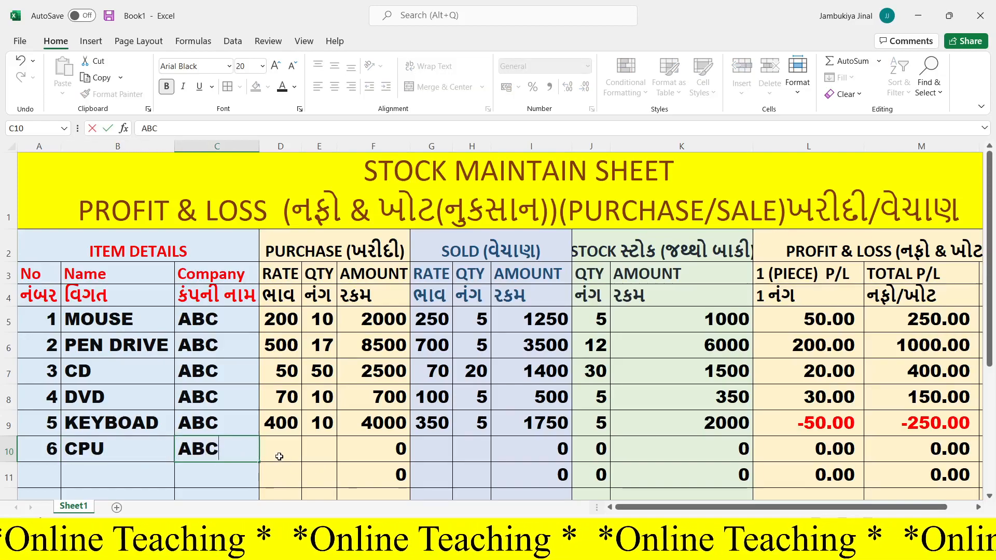
- Enter the CPU's purchase rate 10000 in D10 and purchase quantity 2 in E10
{"action": "left_click", "coordinate": [280, 456]}
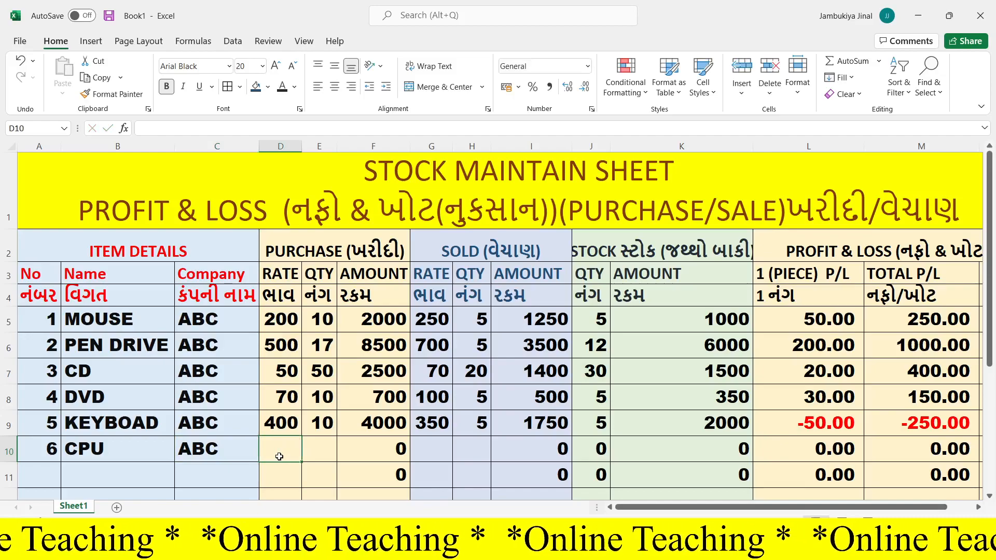
{"action": "left_click", "coordinate": [121, 452]}
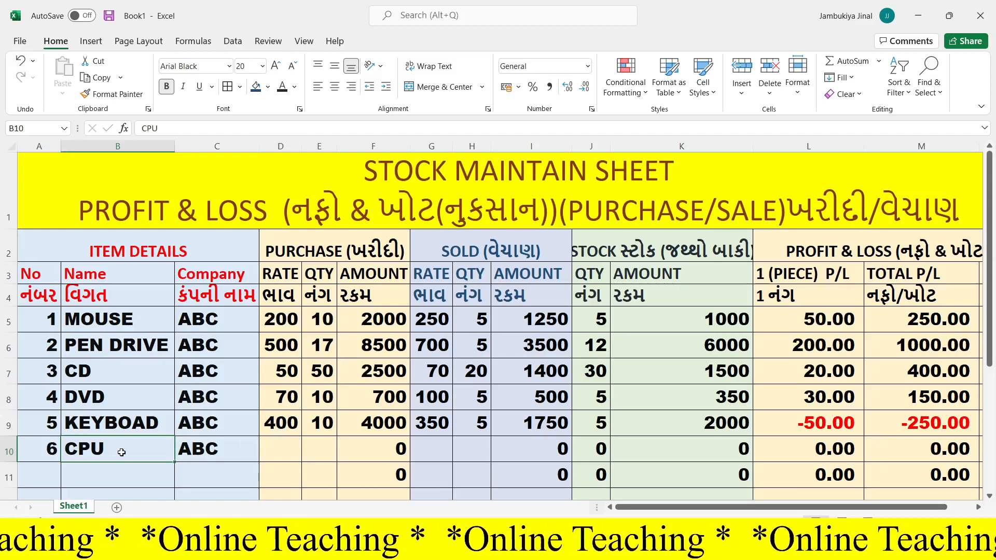
{"action": "left_click", "coordinate": [276, 445]}
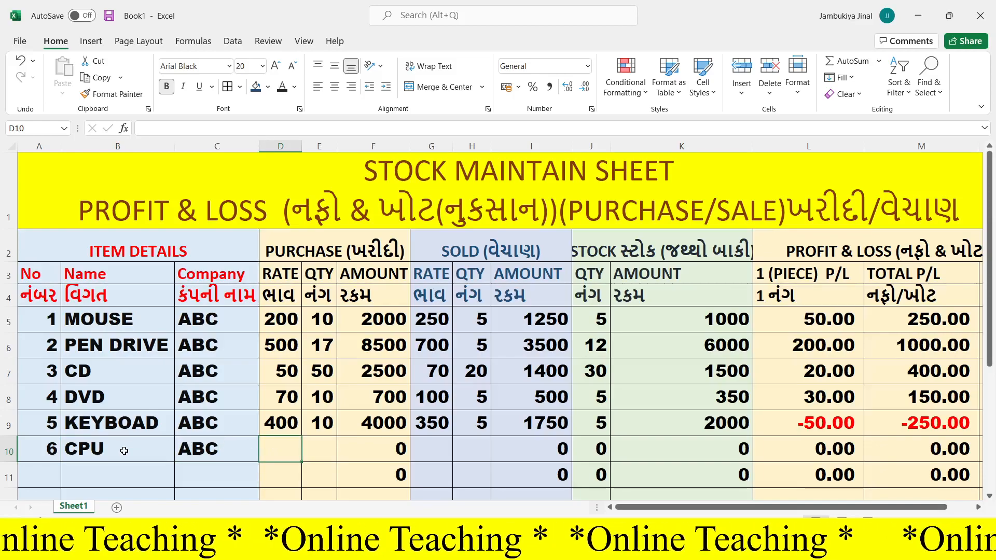
{"action": "type", "text": "1"}
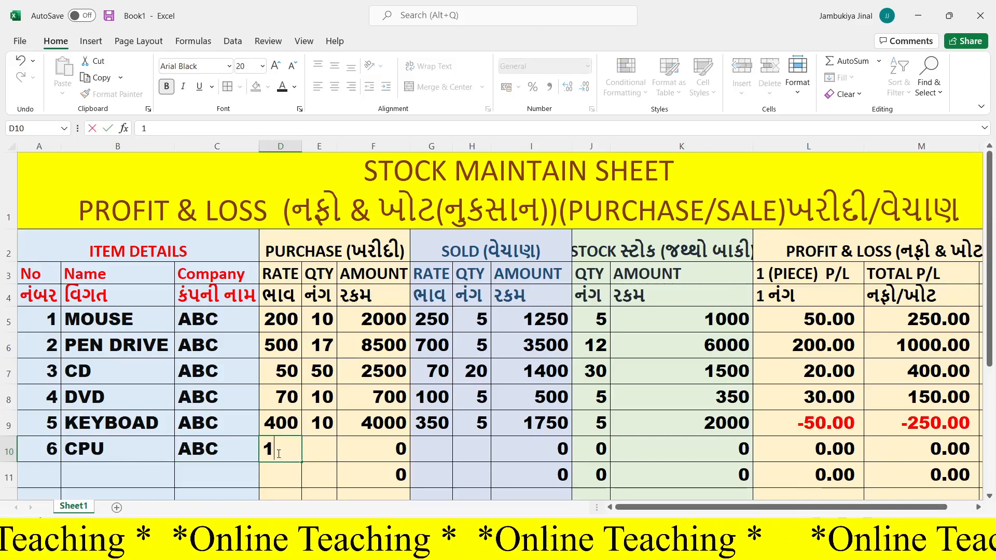
{"action": "type", "text": "0000"}
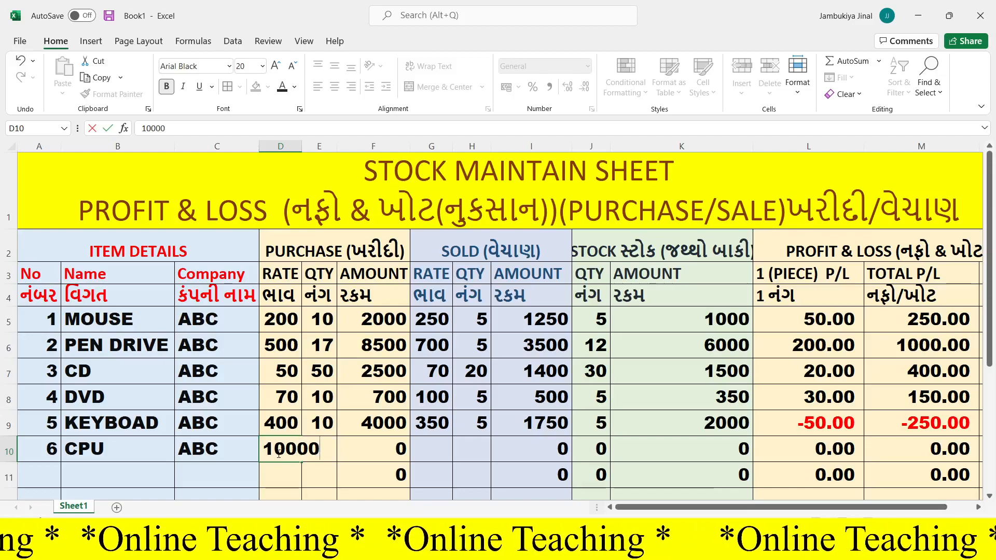
{"action": "key", "text": "Return"}
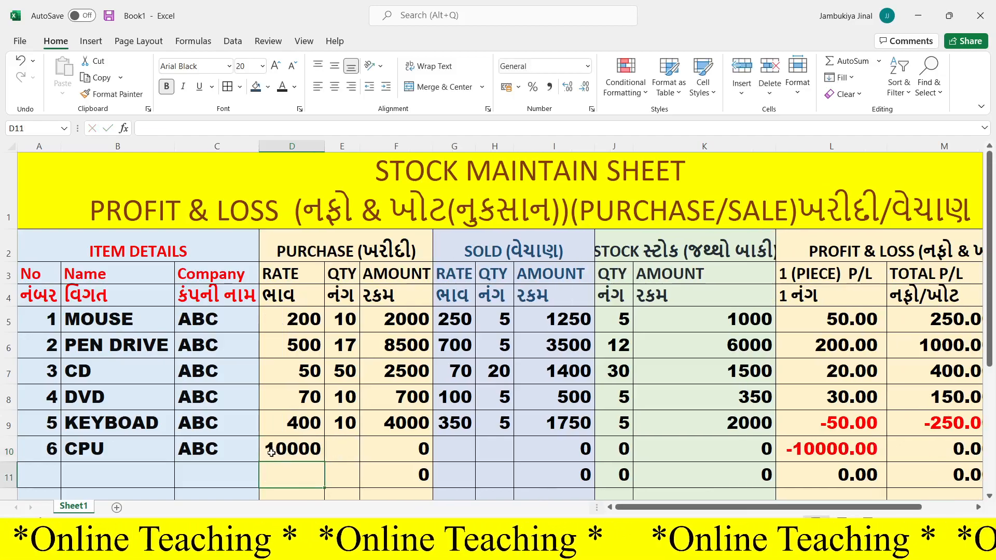
{"action": "left_click", "coordinate": [353, 448]}
{"action": "type", "text": "2"}
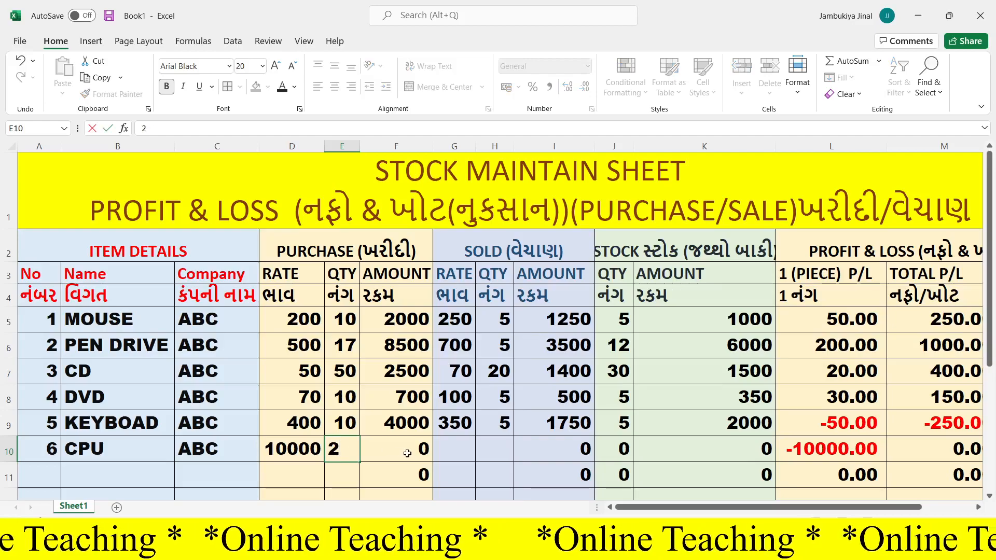
- Enter the CPU's sold rate 12000 in G10 and sold quantity 1 in H10
{"action": "left_click", "coordinate": [446, 453]}
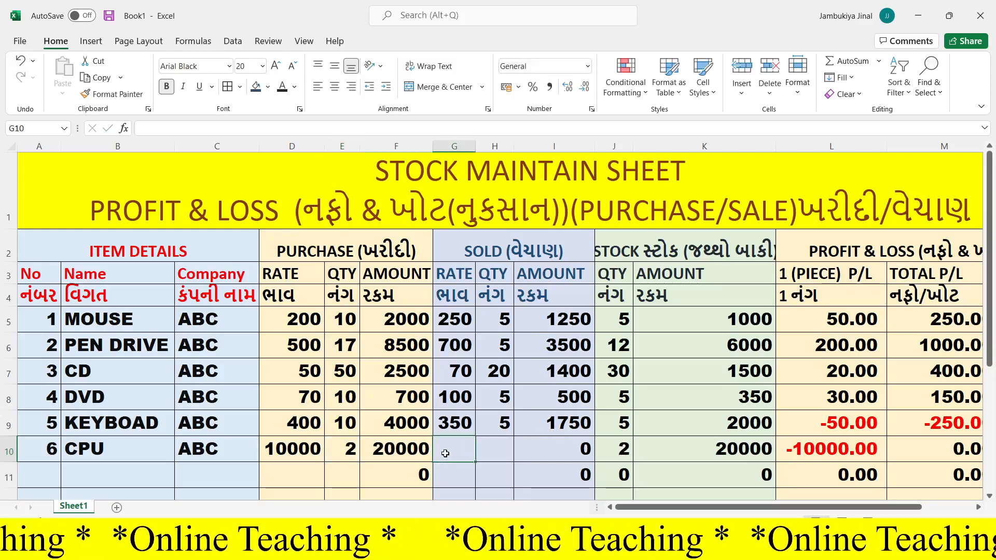
{"action": "type", "text": "12000"}
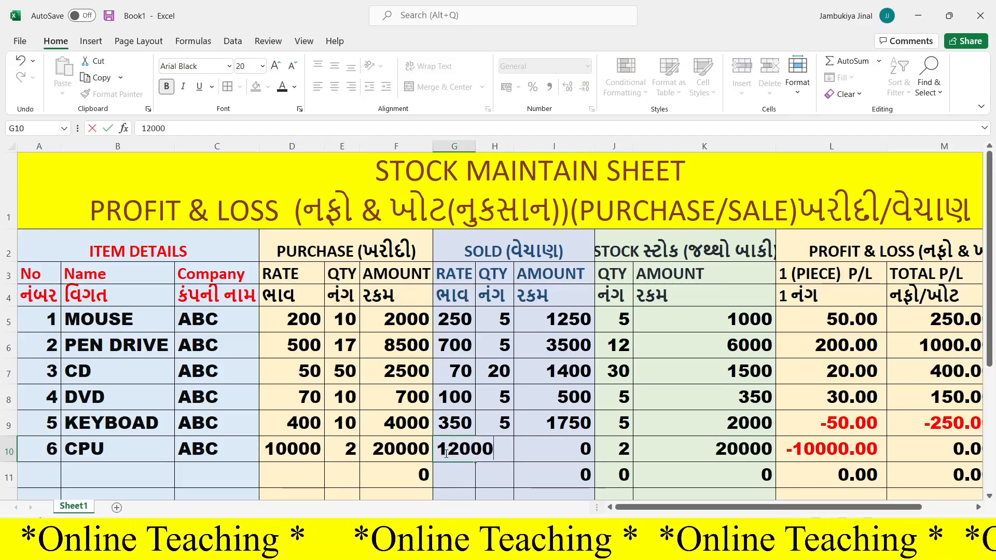
{"action": "left_click", "coordinate": [500, 455]}
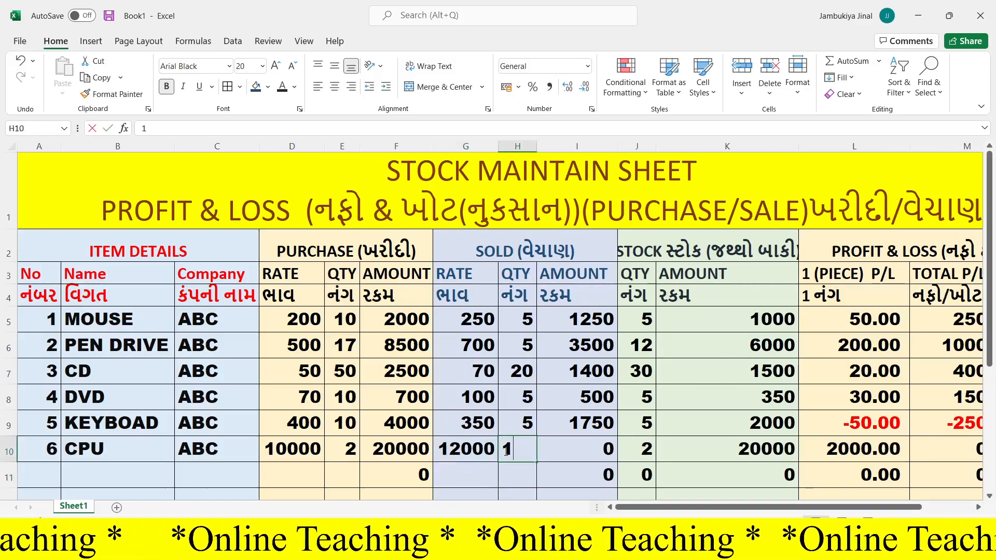
{"action": "type", "text": "1"}
{"action": "key", "text": "Return"}
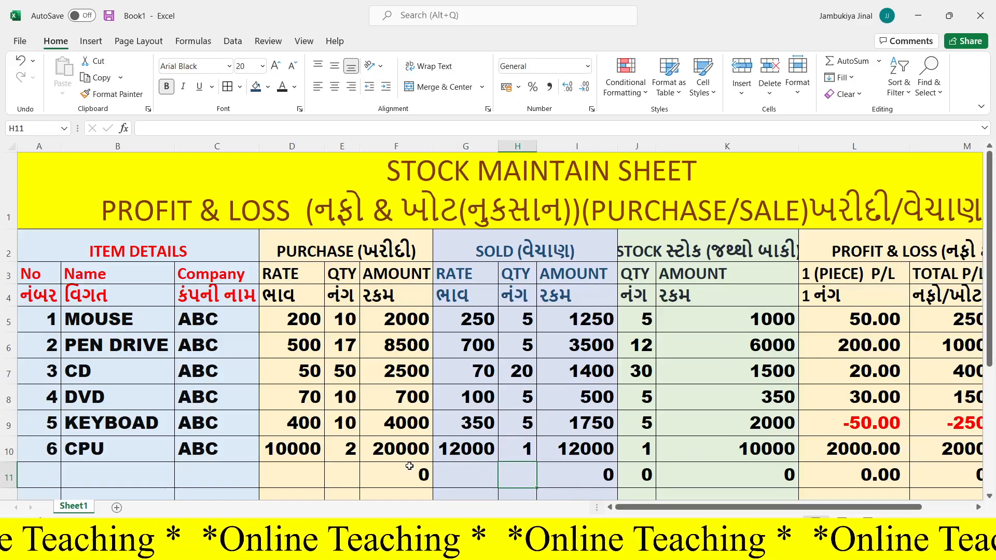
- Clear the unused formulas in row 11 from the purchase amount in F11 across to the total profit/loss column
{"action": "left_click_drag", "start_coordinate": [410, 474], "coordinate": [954, 475]}
{"action": "key", "text": "Delete"}
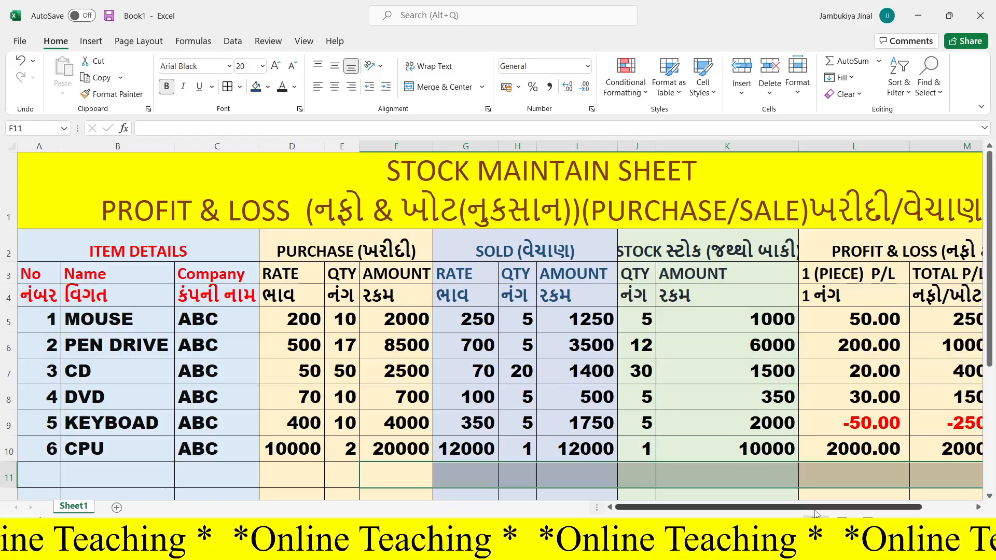
{"action": "left_click_drag", "start_coordinate": [813, 511], "coordinate": [773, 509]}
- Total the per-piece profit/loss values in L11 with the formula =SUM(L5:L10)
{"action": "left_click", "coordinate": [873, 485]}
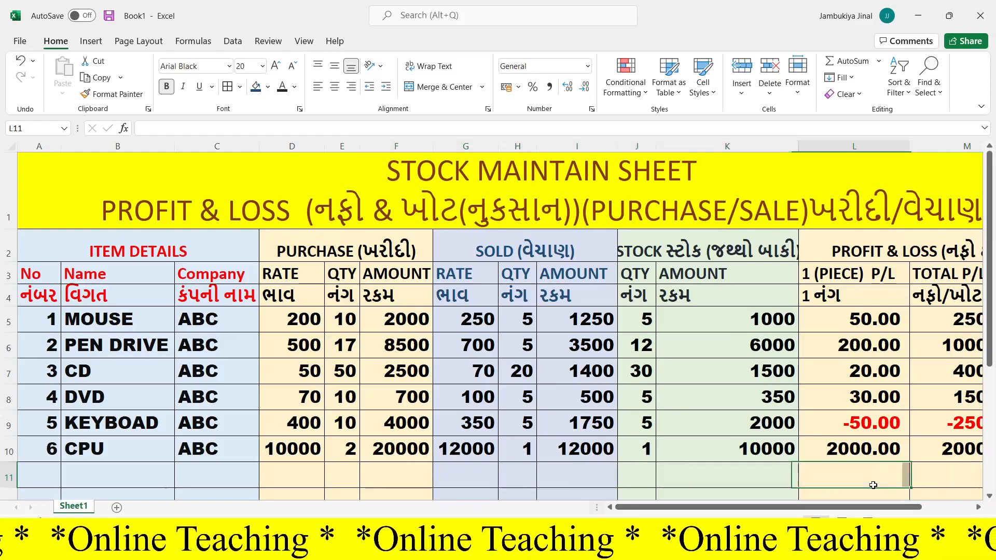
{"action": "left_click_drag", "start_coordinate": [867, 319], "coordinate": [859, 449]}
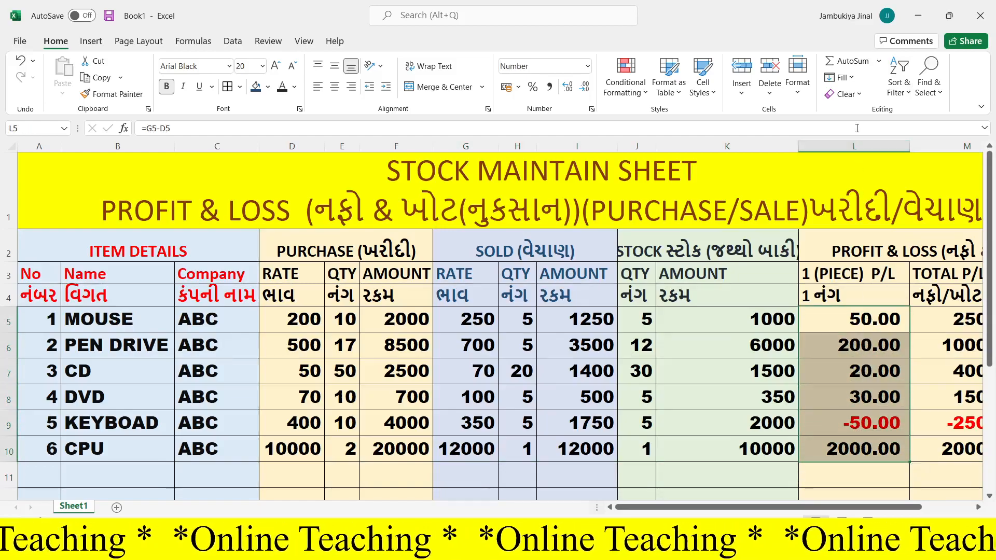
{"action": "left_click", "coordinate": [851, 478]}
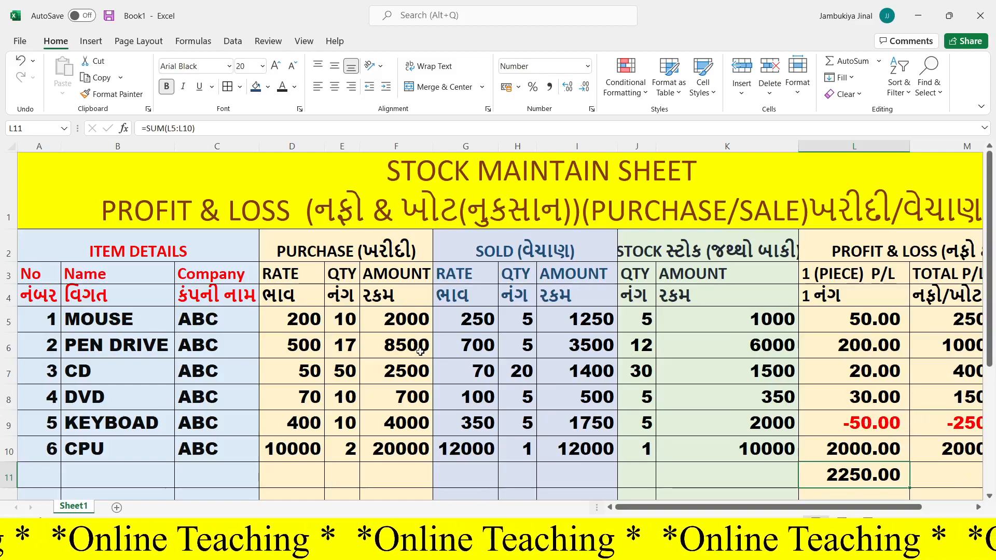
- Set the pen drive's sold rate in G6 to 100 and the mouse's sold rate in G5 to 600
{"action": "left_click", "coordinate": [474, 346]}
{"action": "type", "text": "100"}
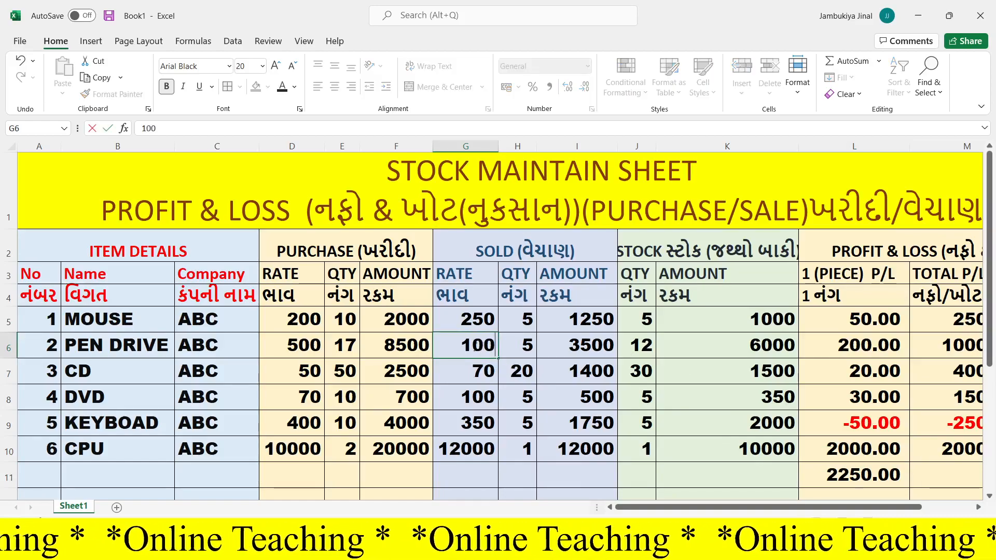
{"action": "key", "text": "Return"}
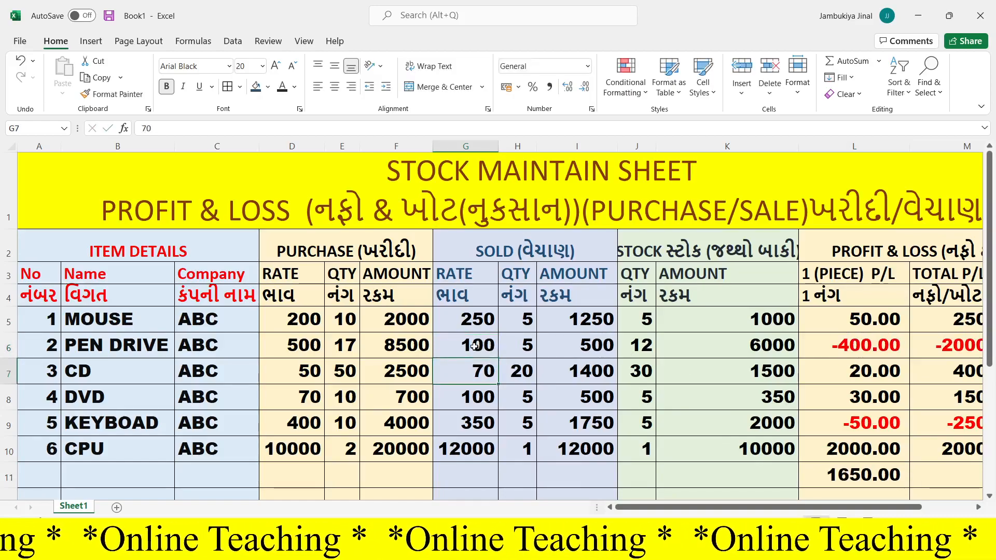
{"action": "left_click", "coordinate": [481, 319]}
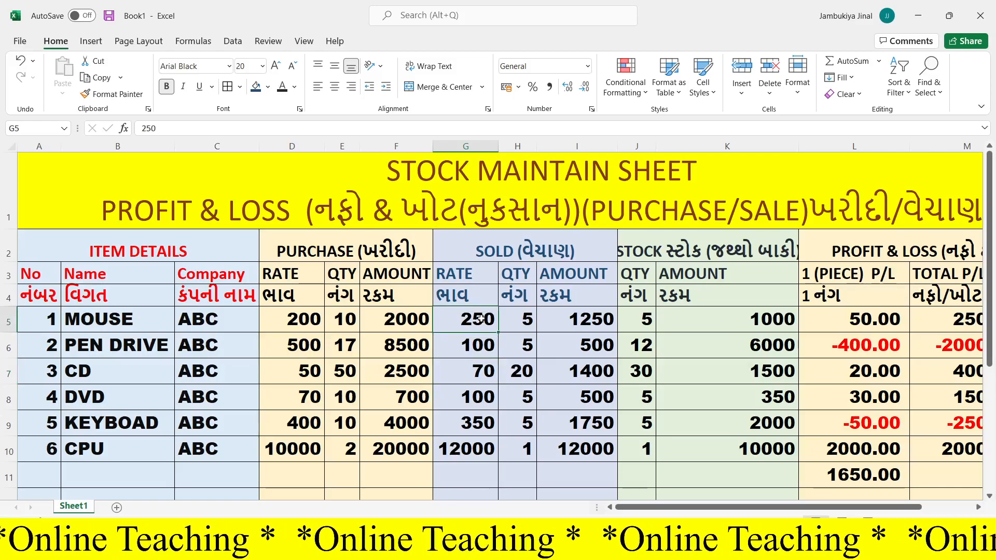
{"action": "type", "text": "600"}
{"action": "key", "text": "Return"}
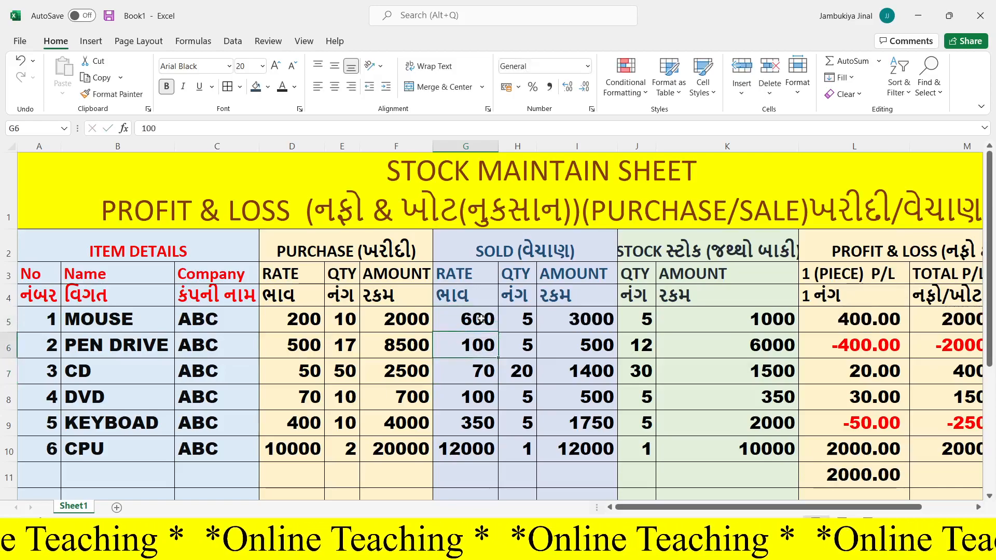